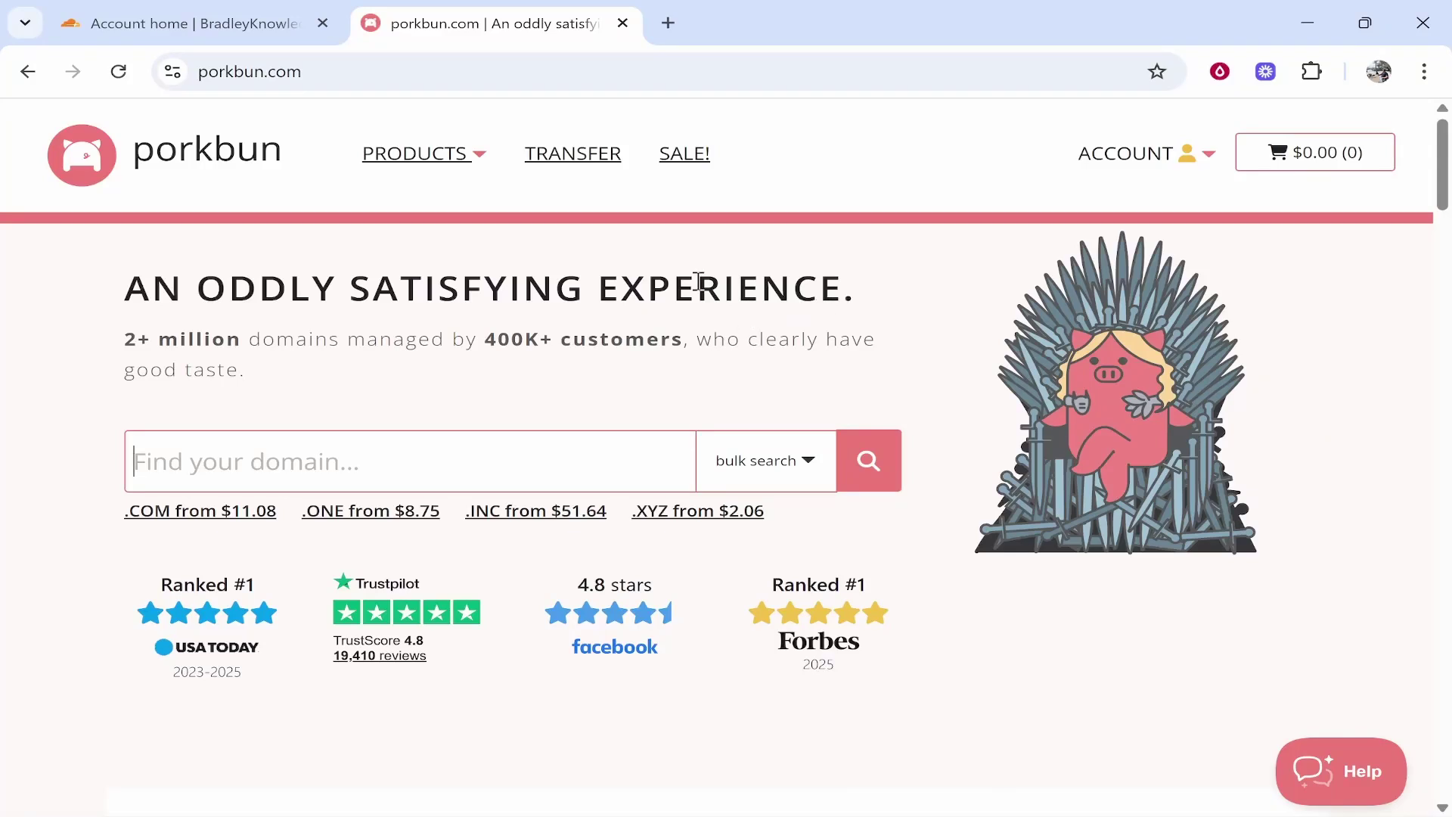
Open Workers & Pages under Compute (Workers) in the Cloudflare sidebar to list the todovideo project.
{"action": "left_click", "coordinate": [242, 30]}
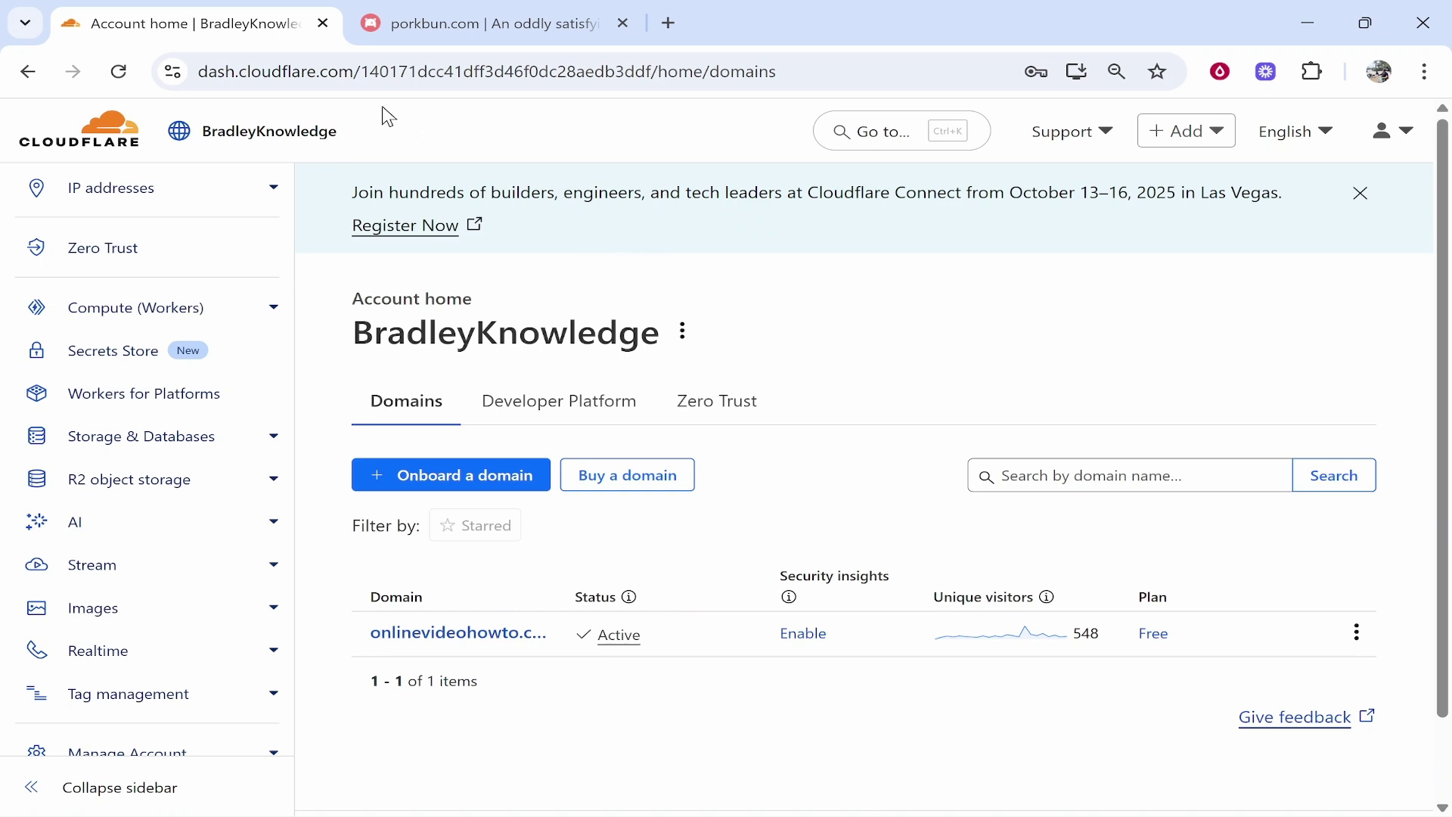
{"action": "left_click", "coordinate": [569, 37]}
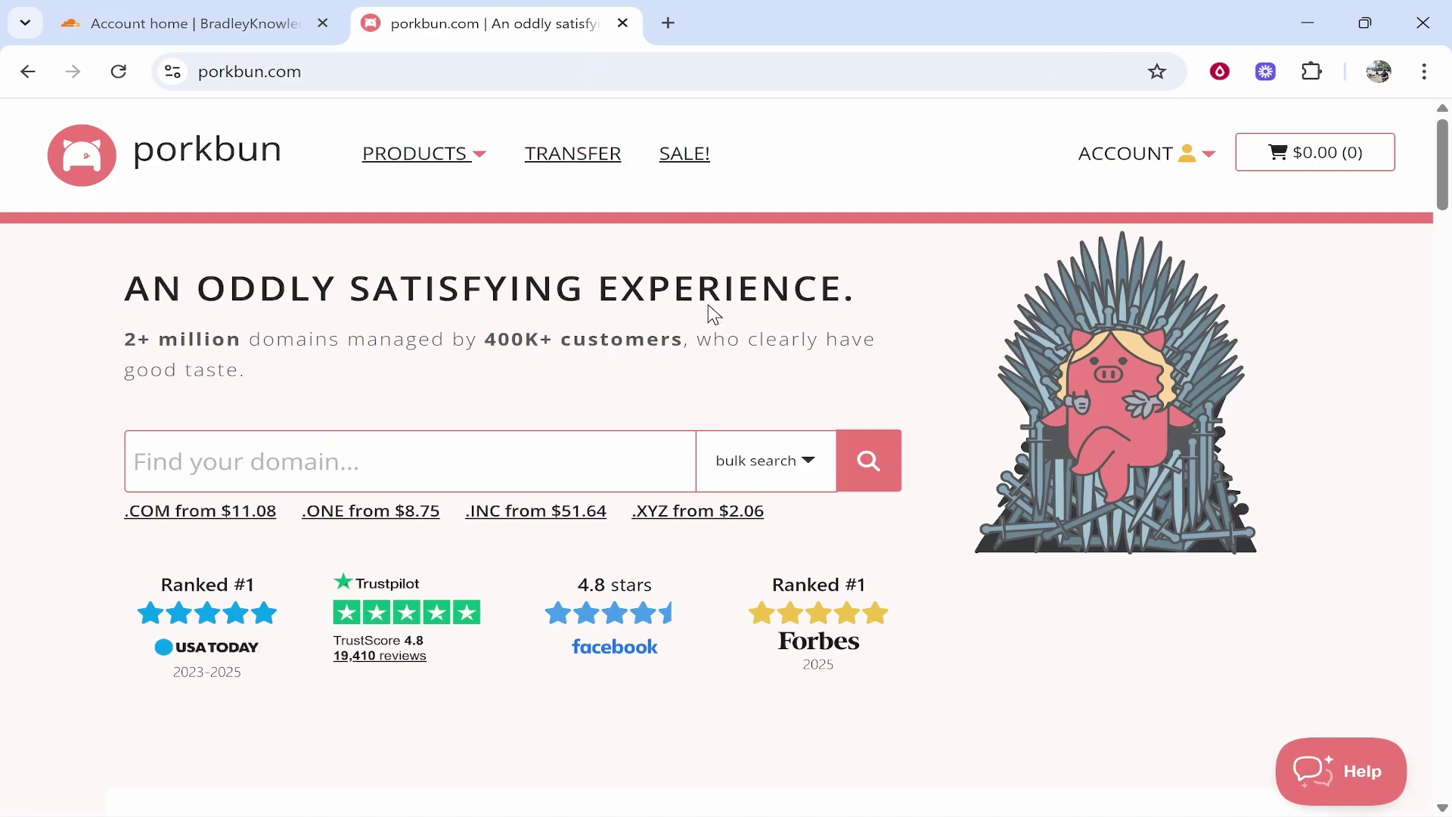
{"action": "left_click", "coordinate": [194, 30]}
{"action": "scroll", "coordinate": [198, 221], "scroll_direction": "up", "scroll_amount": 4}
{"action": "scroll", "coordinate": [189, 220], "scroll_direction": "up", "scroll_amount": 3}
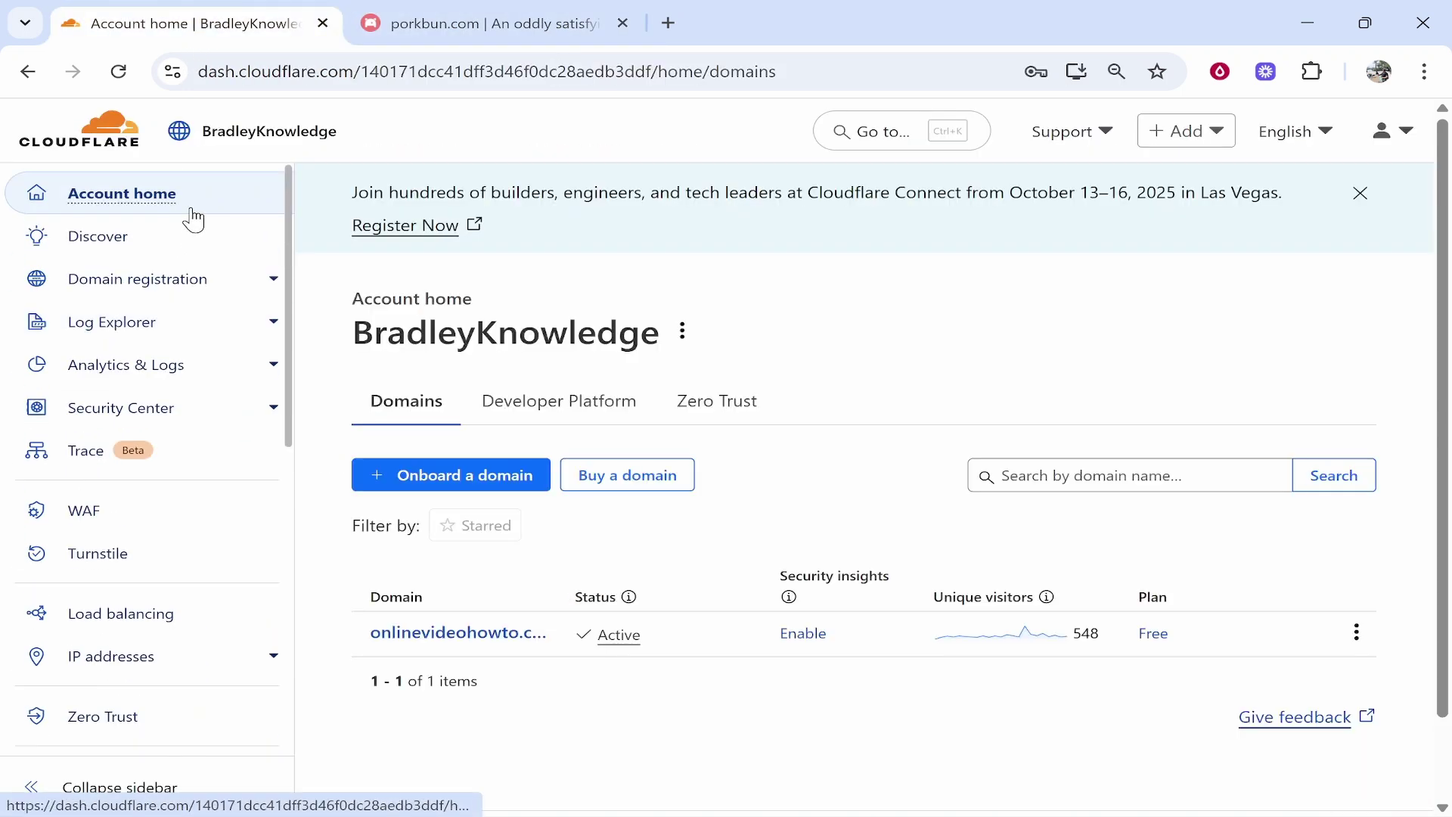
{"action": "scroll", "coordinate": [174, 242], "scroll_direction": "down", "scroll_amount": 2}
{"action": "scroll", "coordinate": [187, 256], "scroll_direction": "down", "scroll_amount": 5}
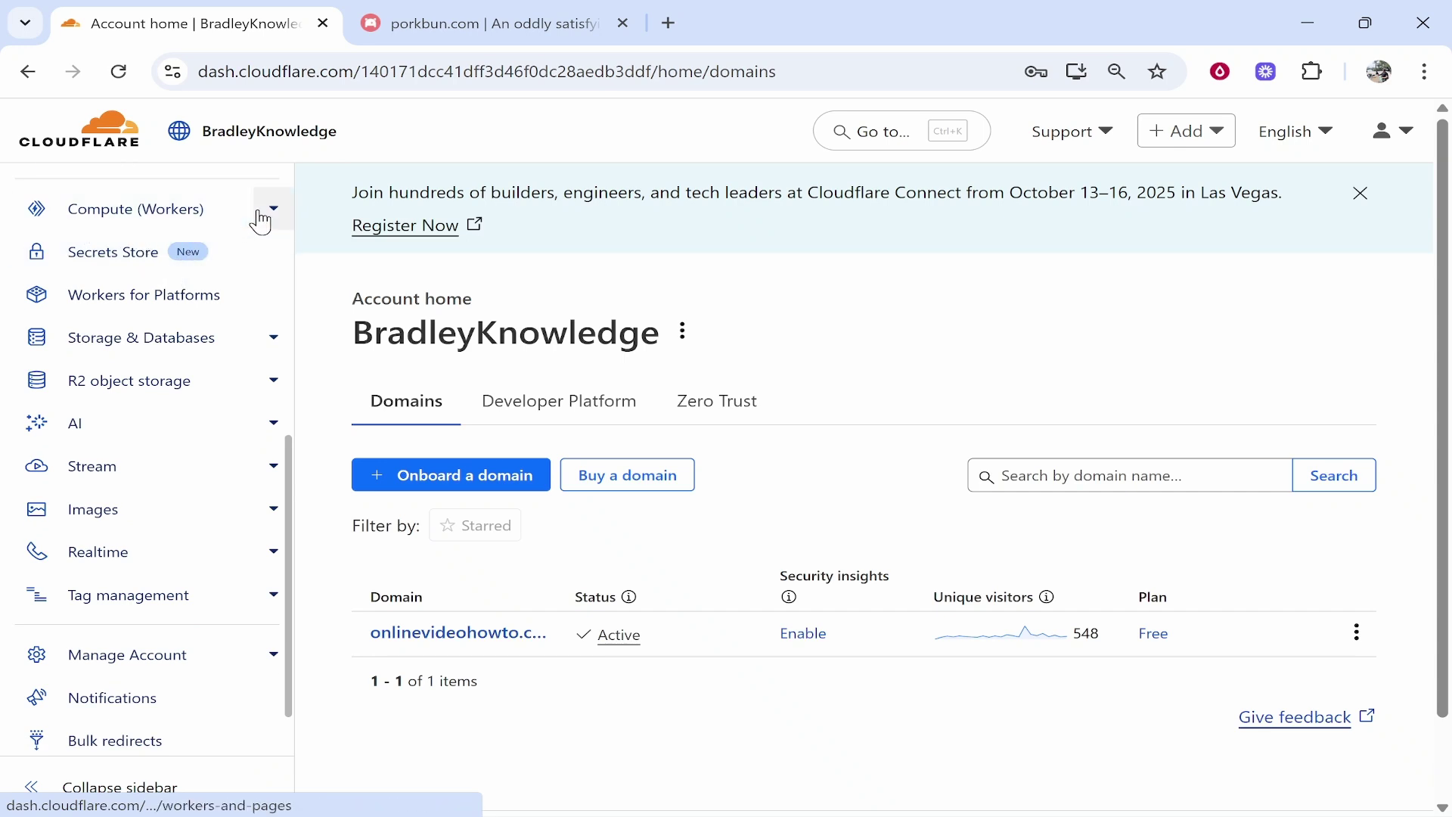
{"action": "left_click", "coordinate": [273, 208]}
{"action": "left_click", "coordinate": [151, 250]}
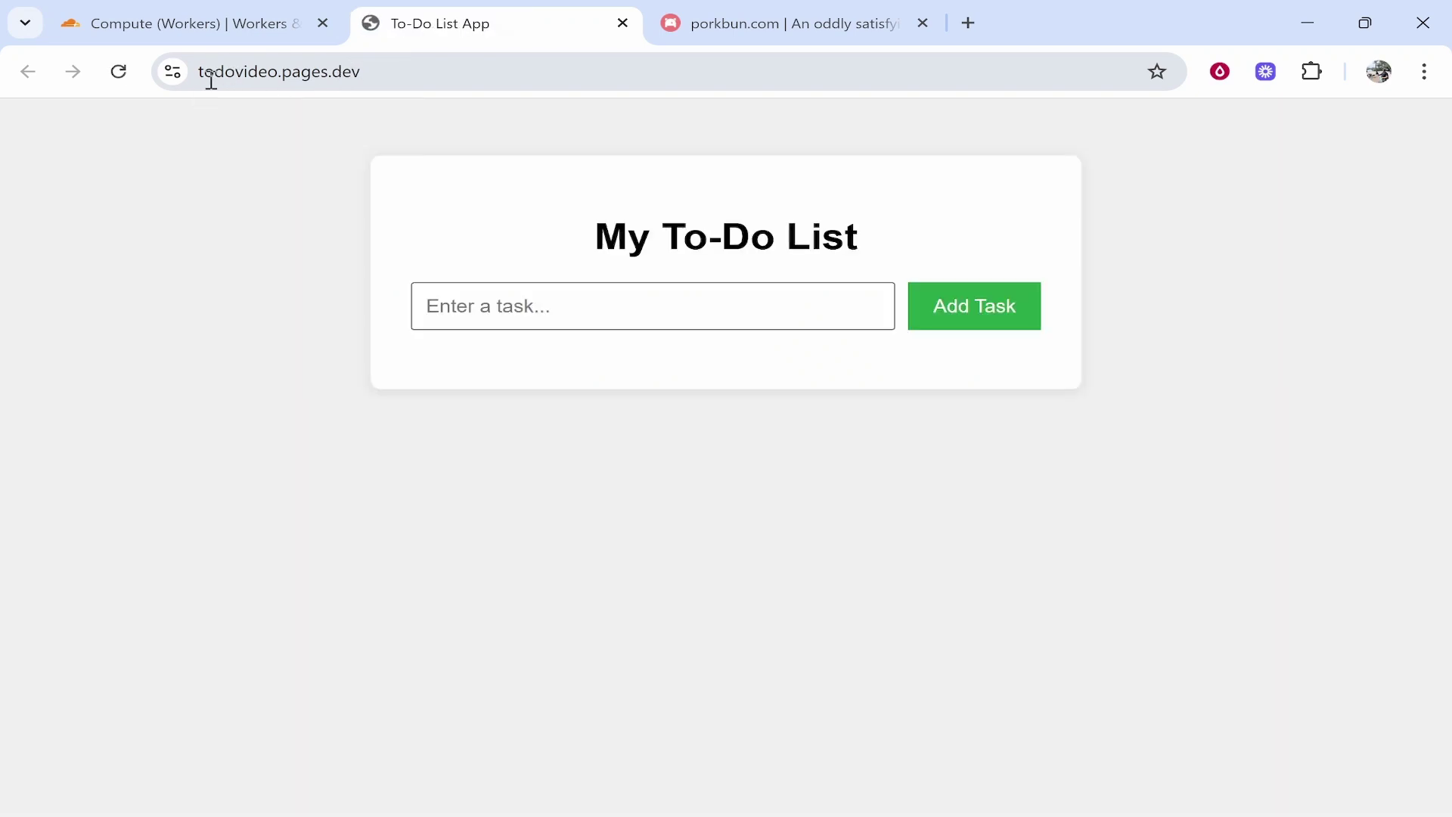
Add a 'record video' task in the todovideo To-Do List app, then return to Cloudflare.
{"action": "left_click", "coordinate": [513, 314]}
{"action": "type", "text": "record video"}
{"action": "key", "text": "Return"}
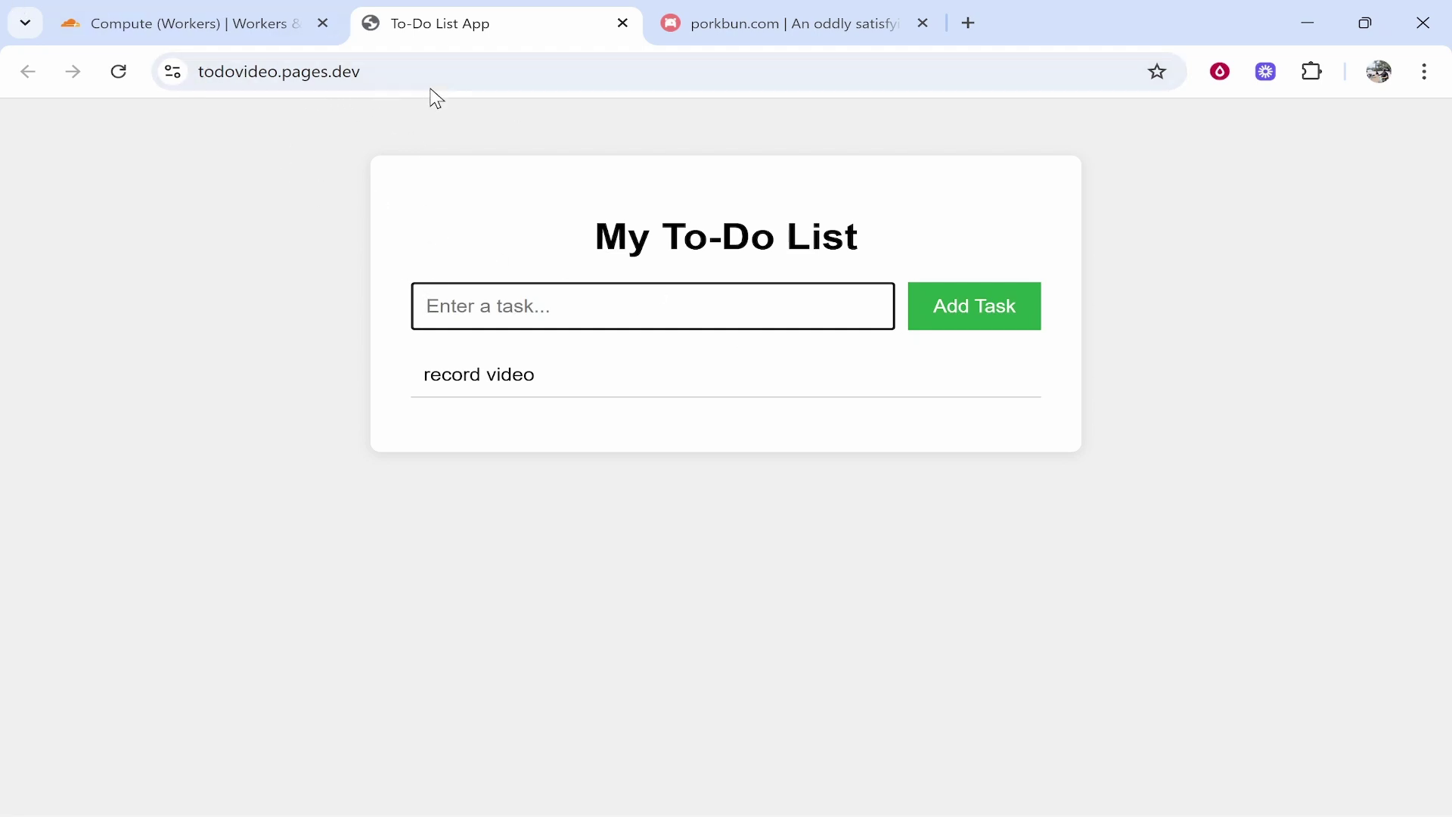
{"action": "left_click_drag", "start_coordinate": [340, 71], "coordinate": [230, 217]}
{"action": "left_click", "coordinate": [236, 220]}
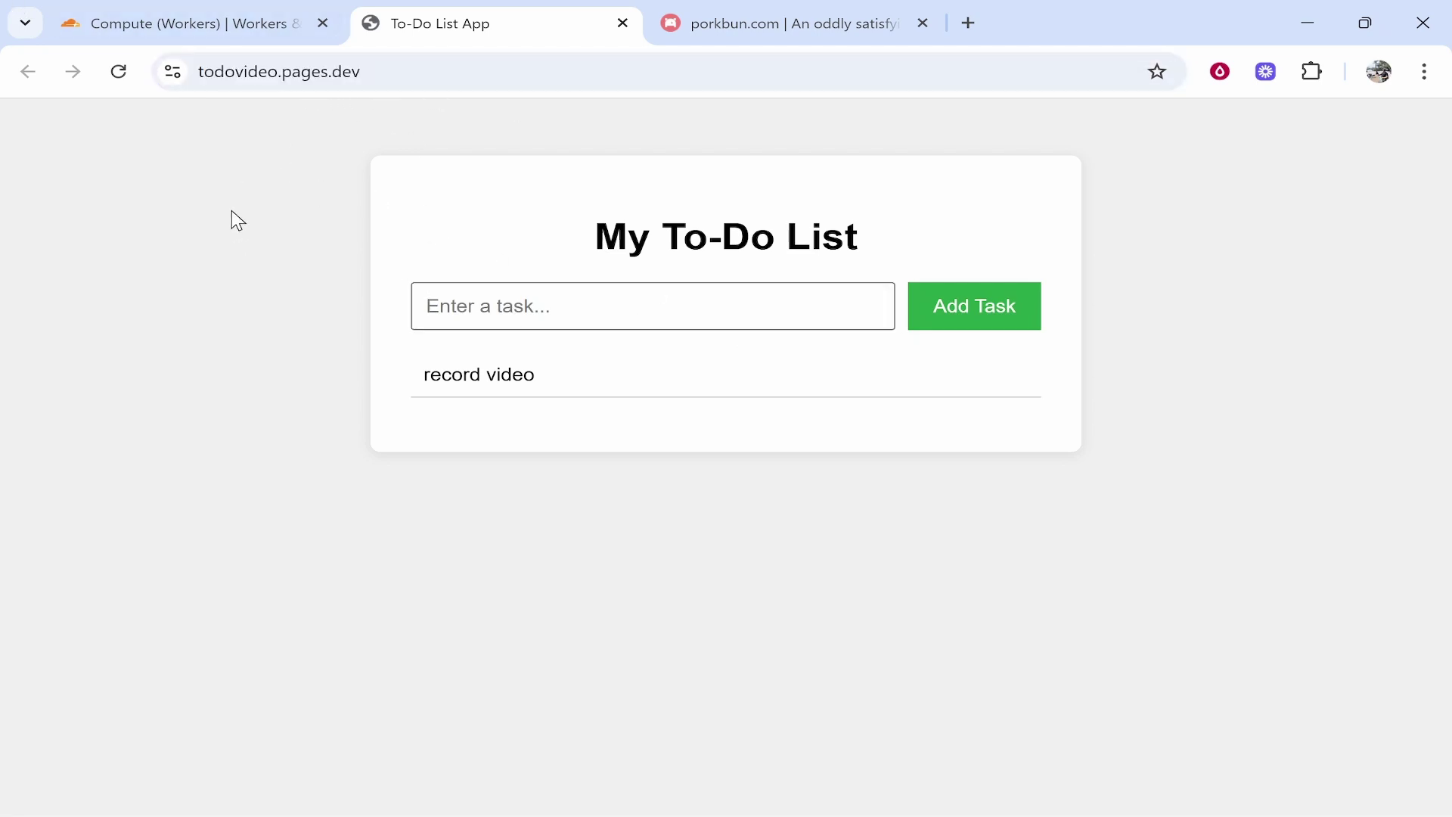
{"action": "left_click", "coordinate": [236, 23]}
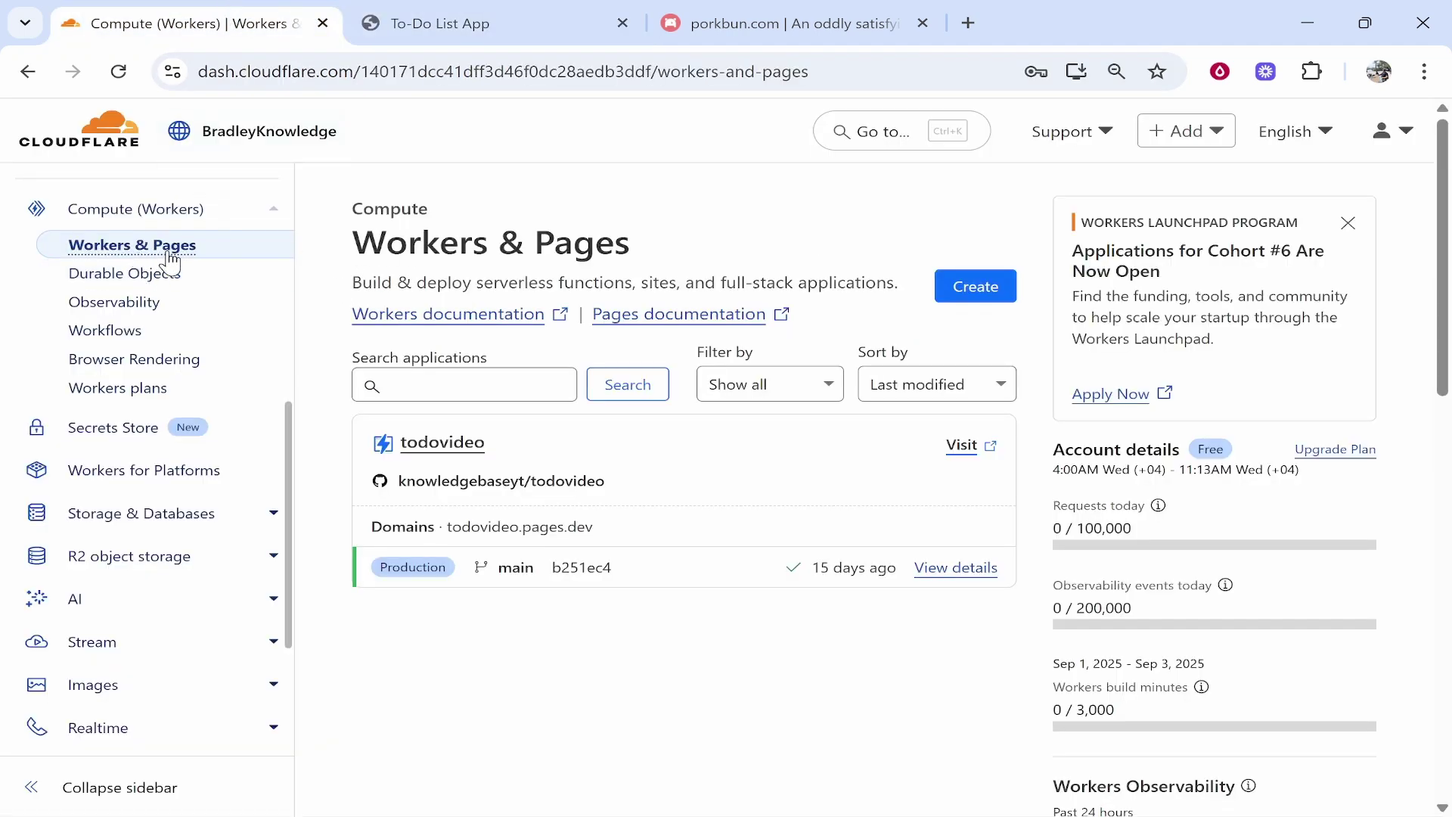
Open the todovideo project's Custom domains tab and begin setting up a custom domain.
{"action": "left_click", "coordinate": [458, 447]}
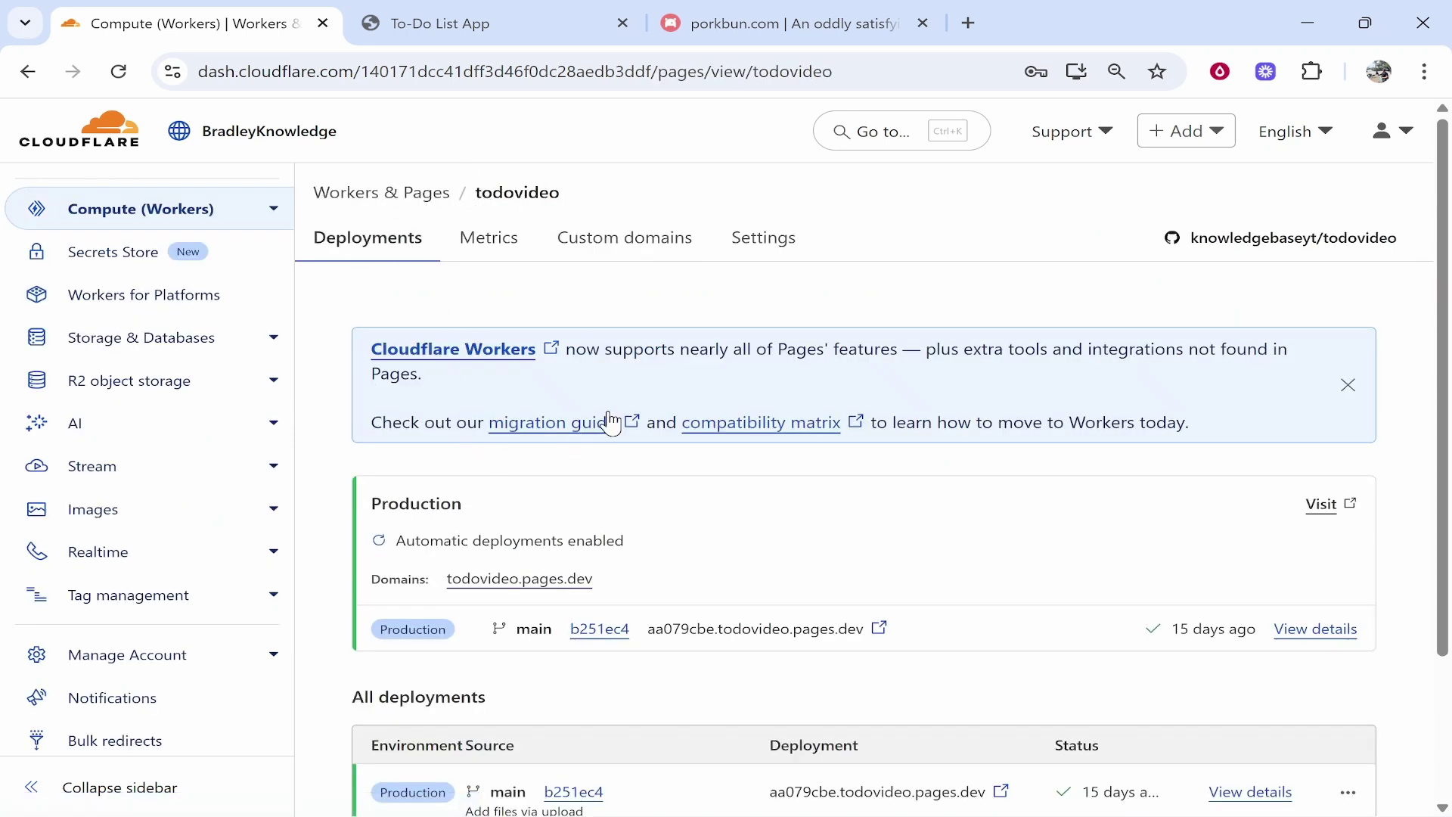
{"action": "left_click", "coordinate": [639, 252]}
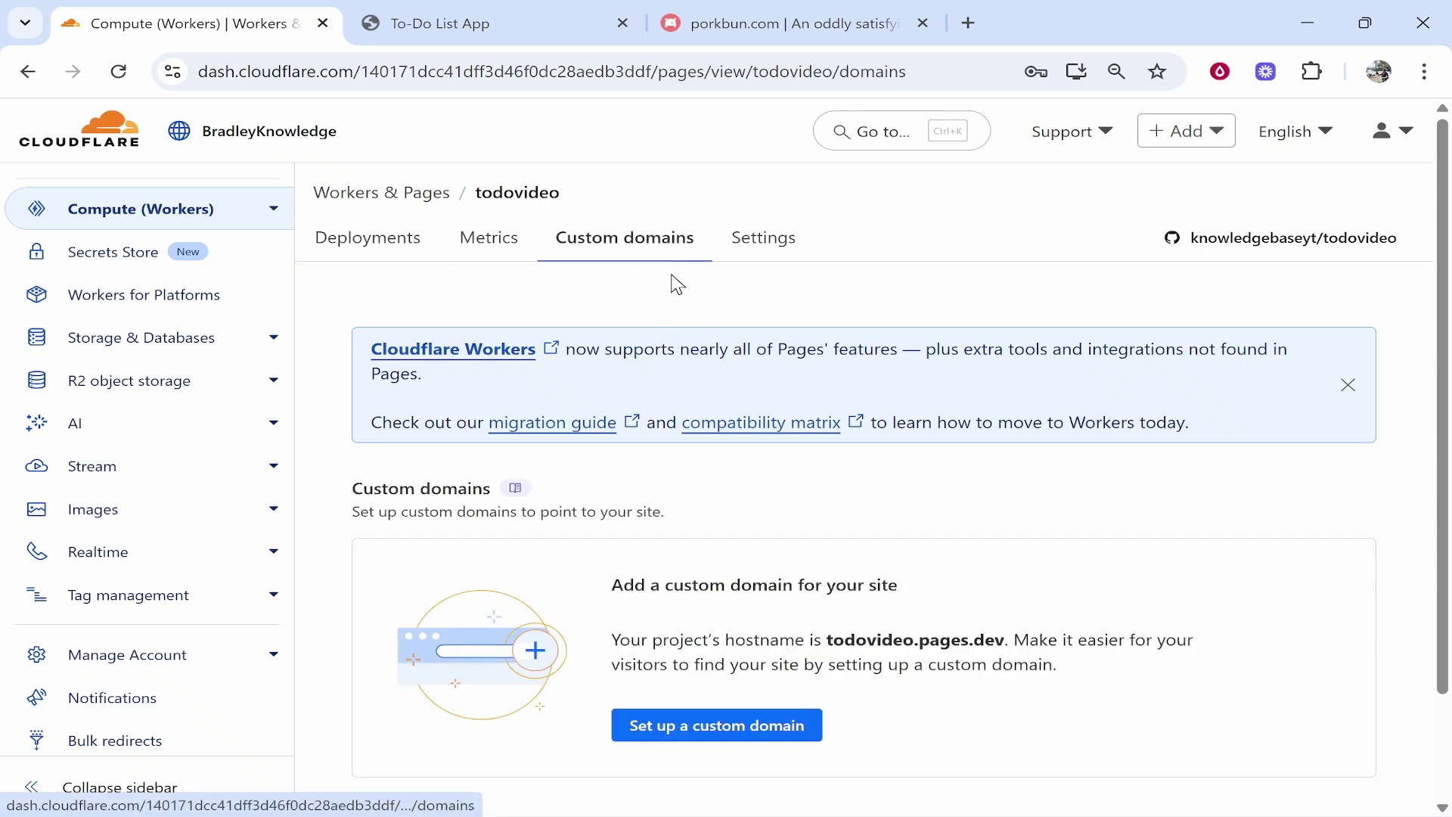
{"action": "scroll", "coordinate": [771, 643], "scroll_direction": "down", "scroll_amount": 2}
{"action": "left_click", "coordinate": [699, 621]}
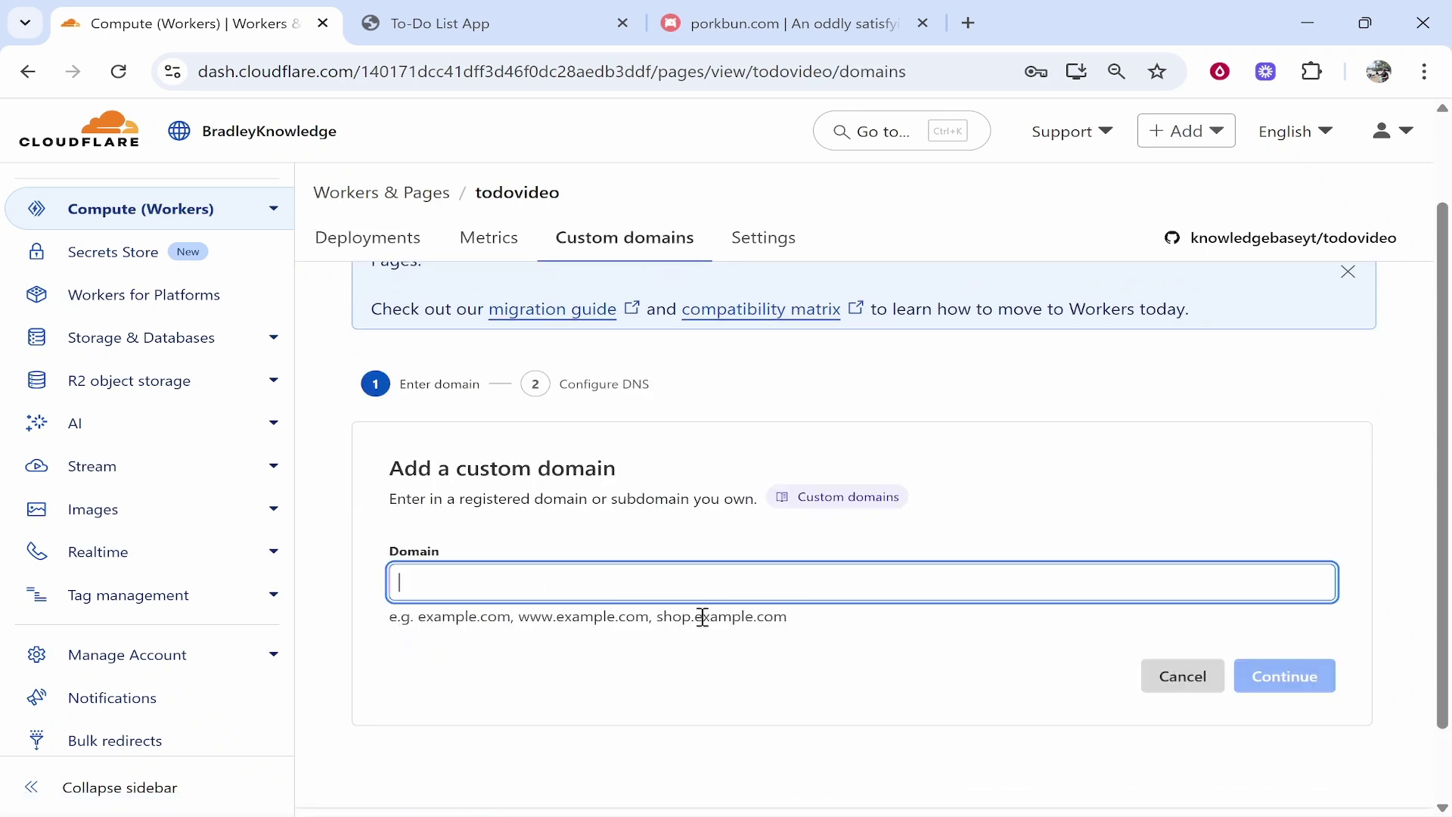
{"action": "left_click_drag", "start_coordinate": [384, 480], "coordinate": [622, 473]}
{"action": "left_click", "coordinate": [628, 472]}
{"action": "left_click", "coordinate": [746, 11]}
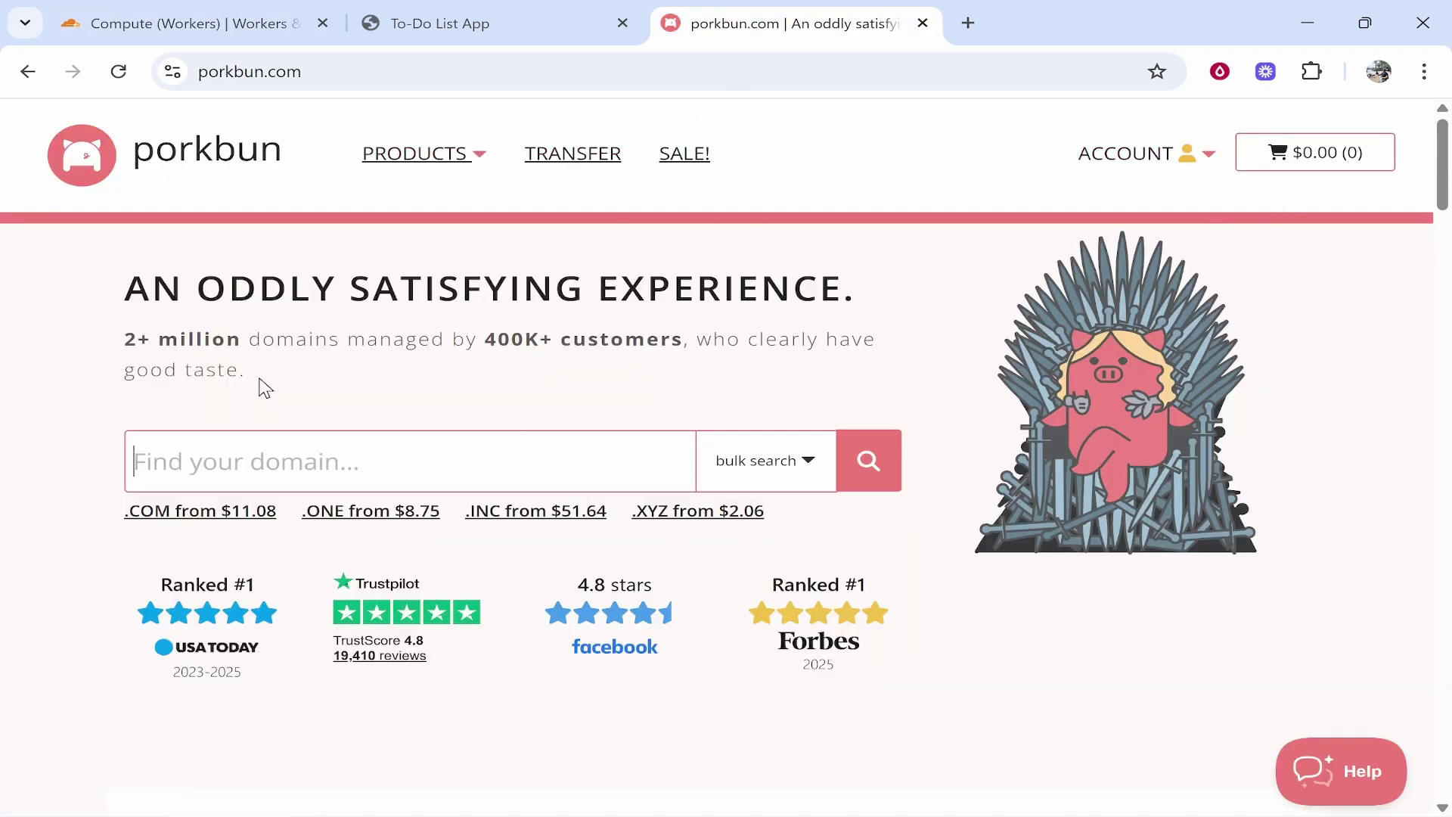
Copy knowledgebasetutorial.com from Porkbun's Domain Management into todovideo's custom Domain field.
{"action": "mouse_move", "coordinate": [1102, 180]}
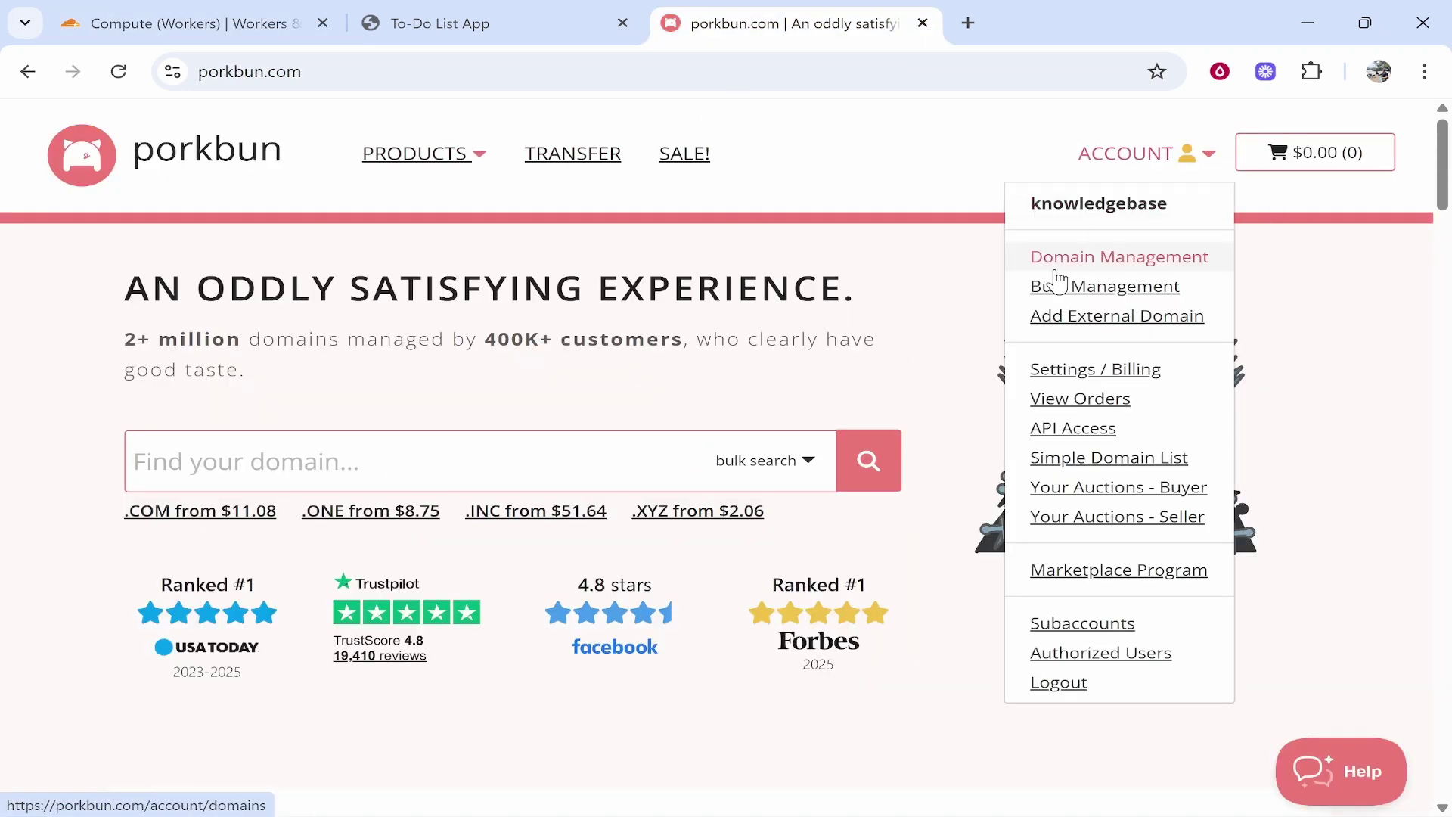
{"action": "left_click", "coordinate": [1099, 258]}
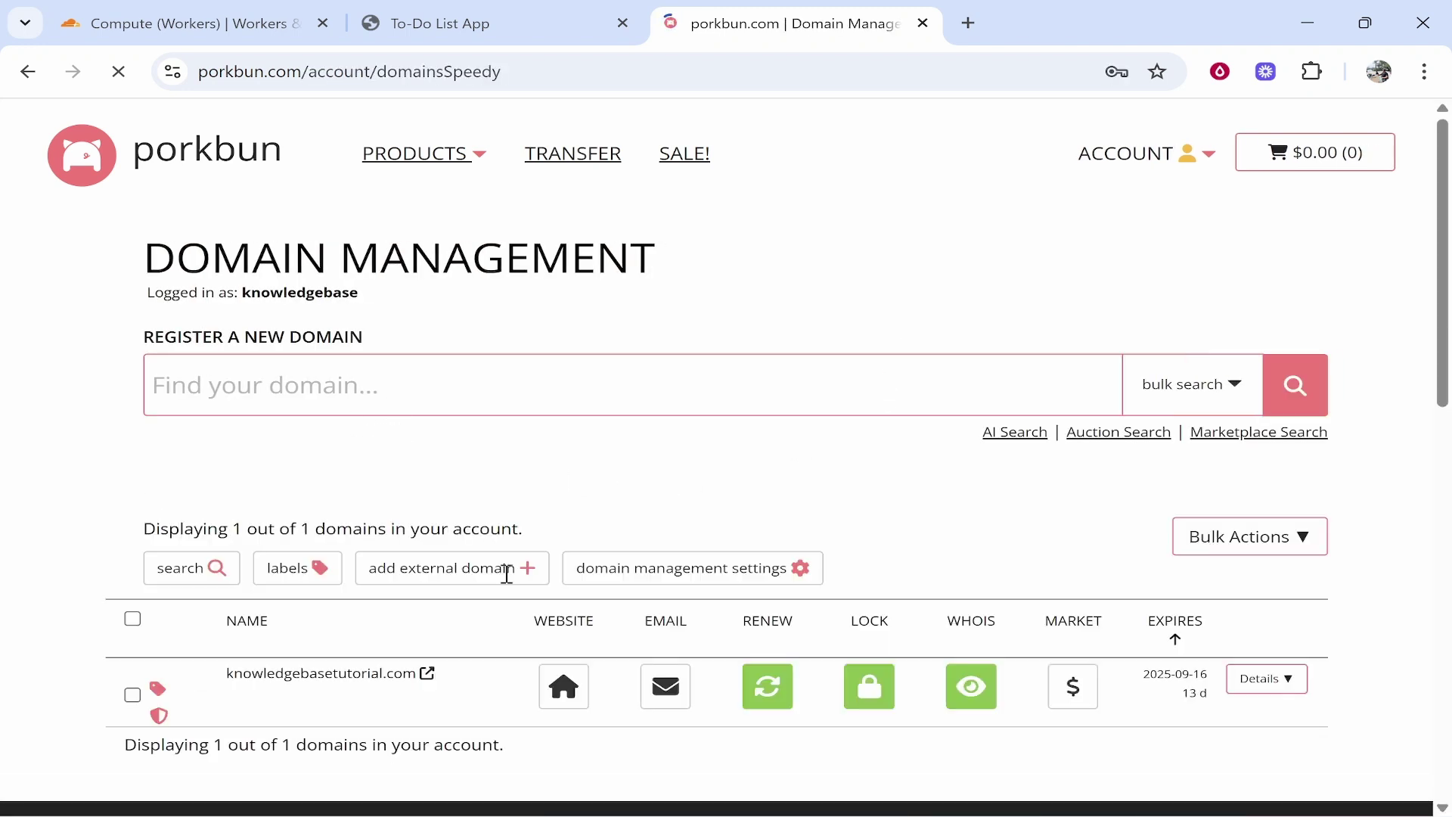
{"action": "left_click_drag", "start_coordinate": [225, 681], "coordinate": [416, 681]}
{"action": "key", "text": "ctrl+c"}
{"action": "right_click", "coordinate": [405, 686]}
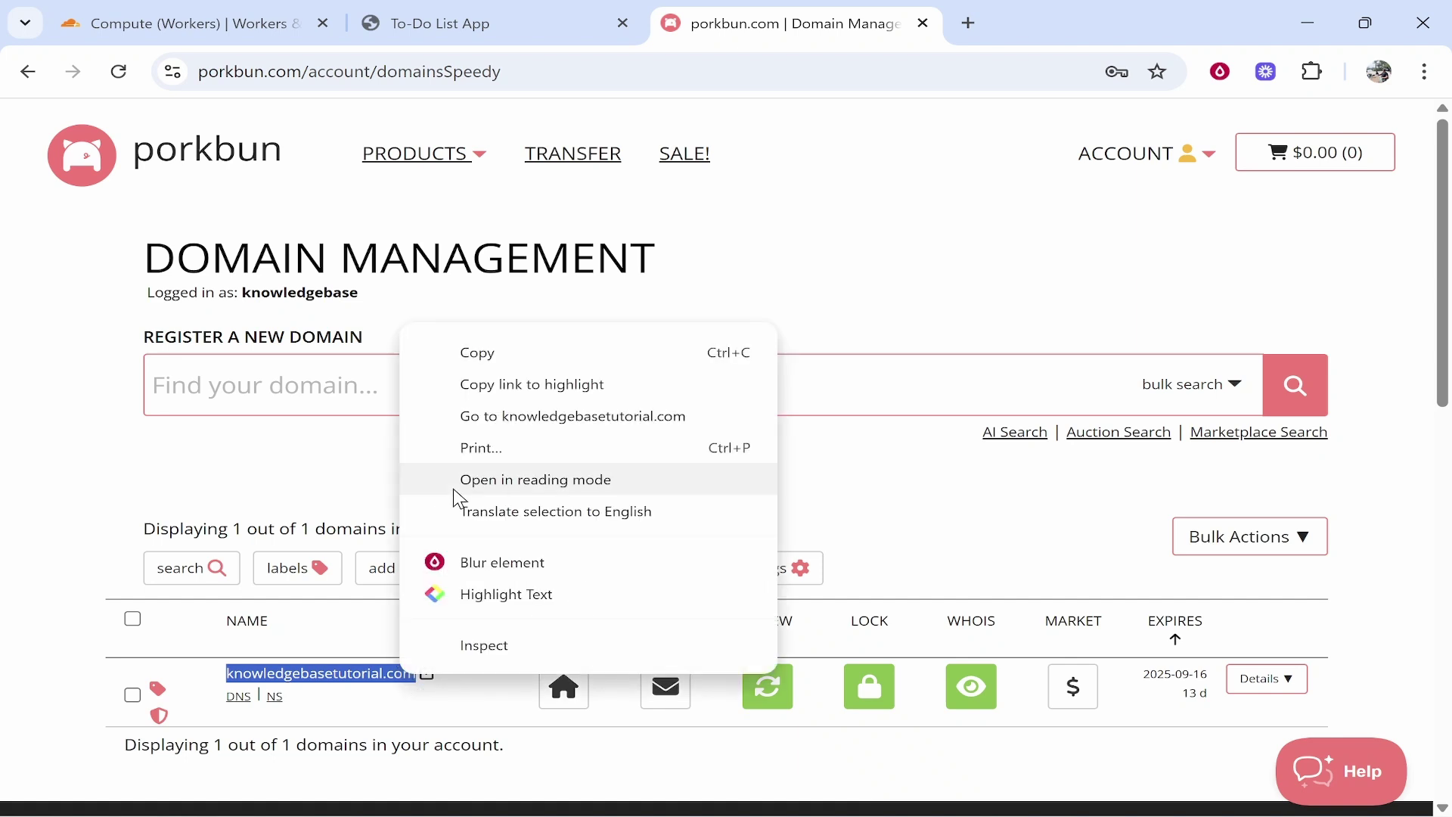
{"action": "left_click", "coordinate": [461, 361]}
{"action": "left_click", "coordinate": [306, 11]}
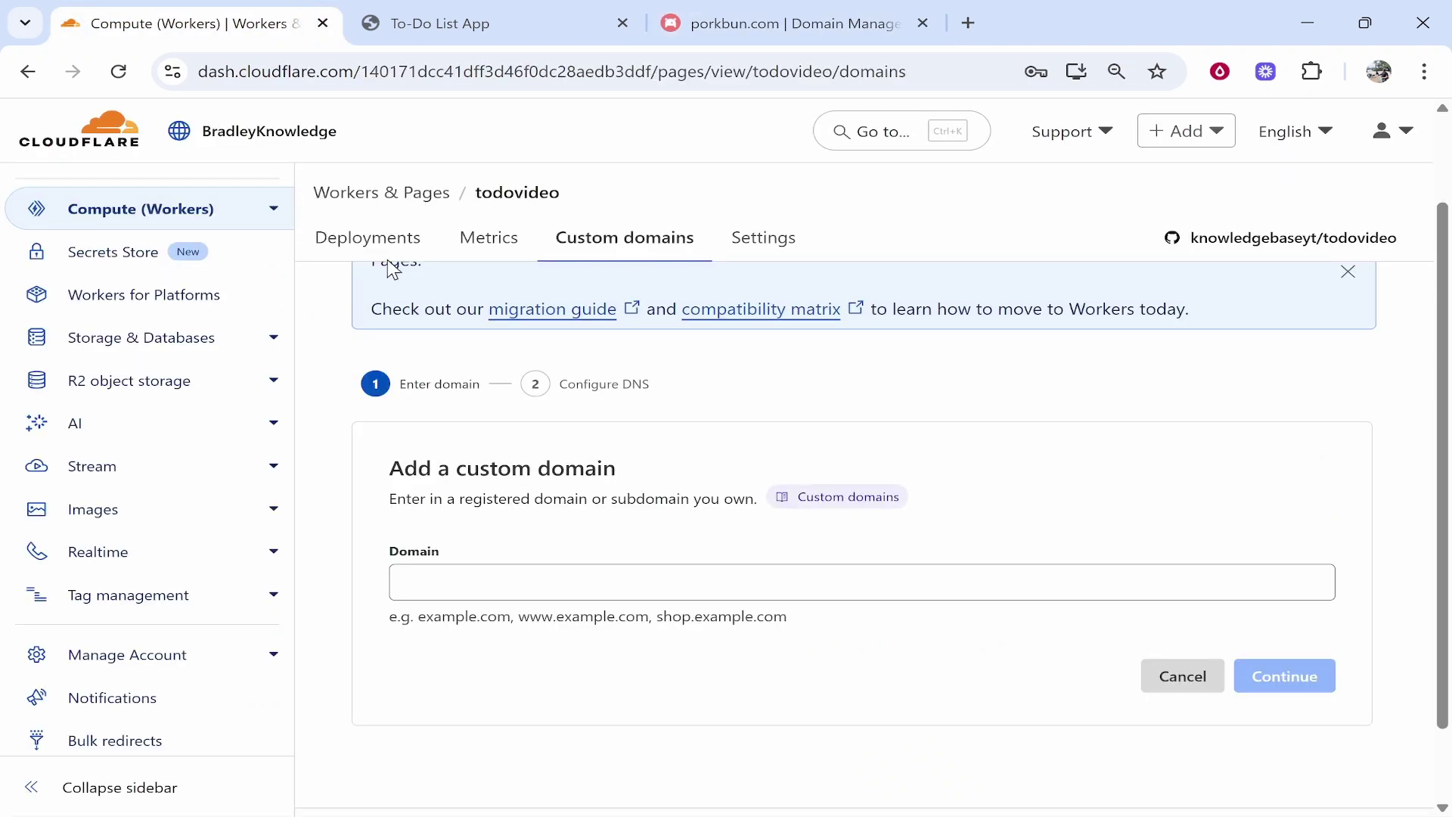
{"action": "left_click", "coordinate": [471, 590]}
{"action": "right_click", "coordinate": [471, 591]}
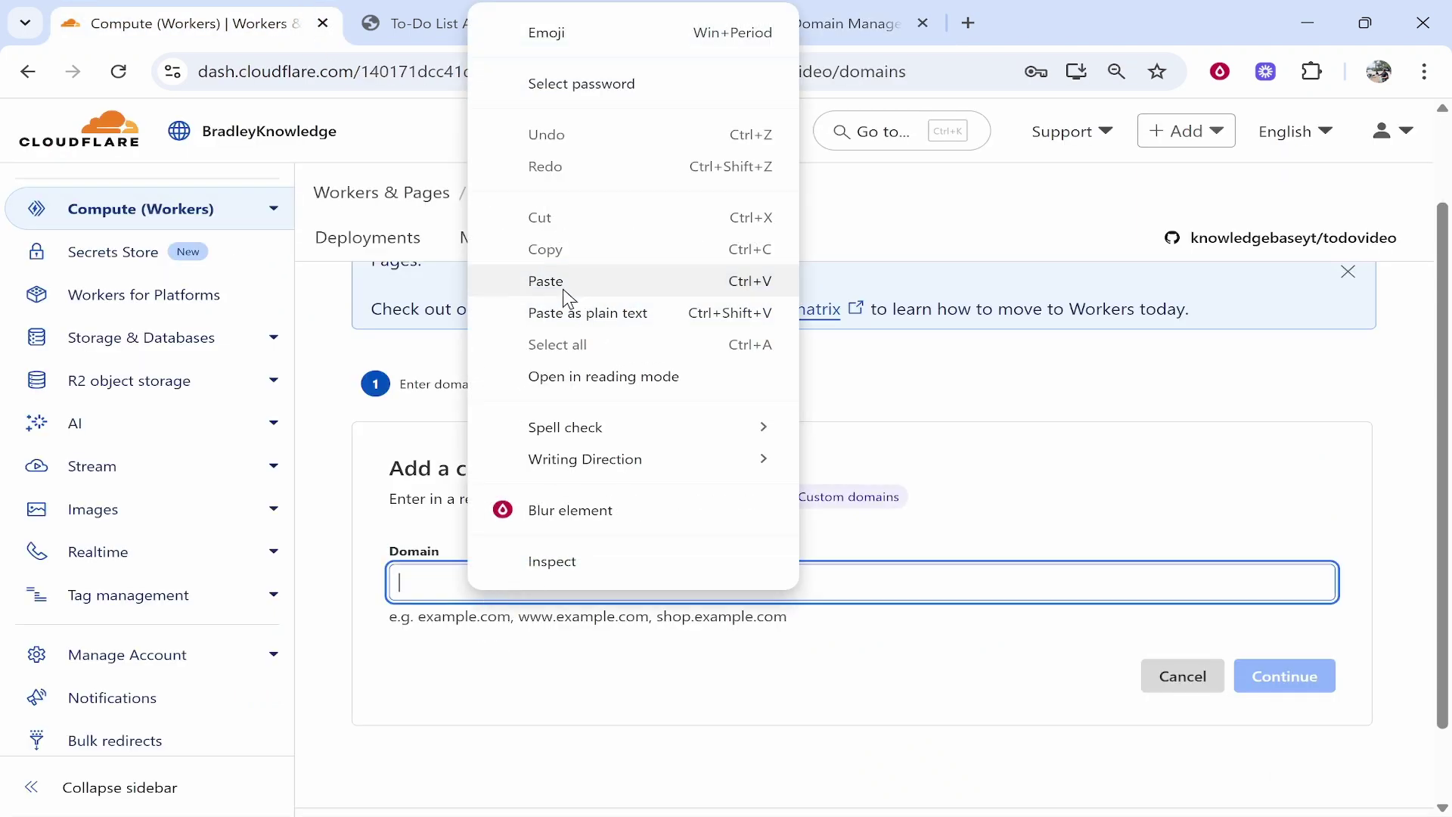
{"action": "left_click", "coordinate": [643, 281]}
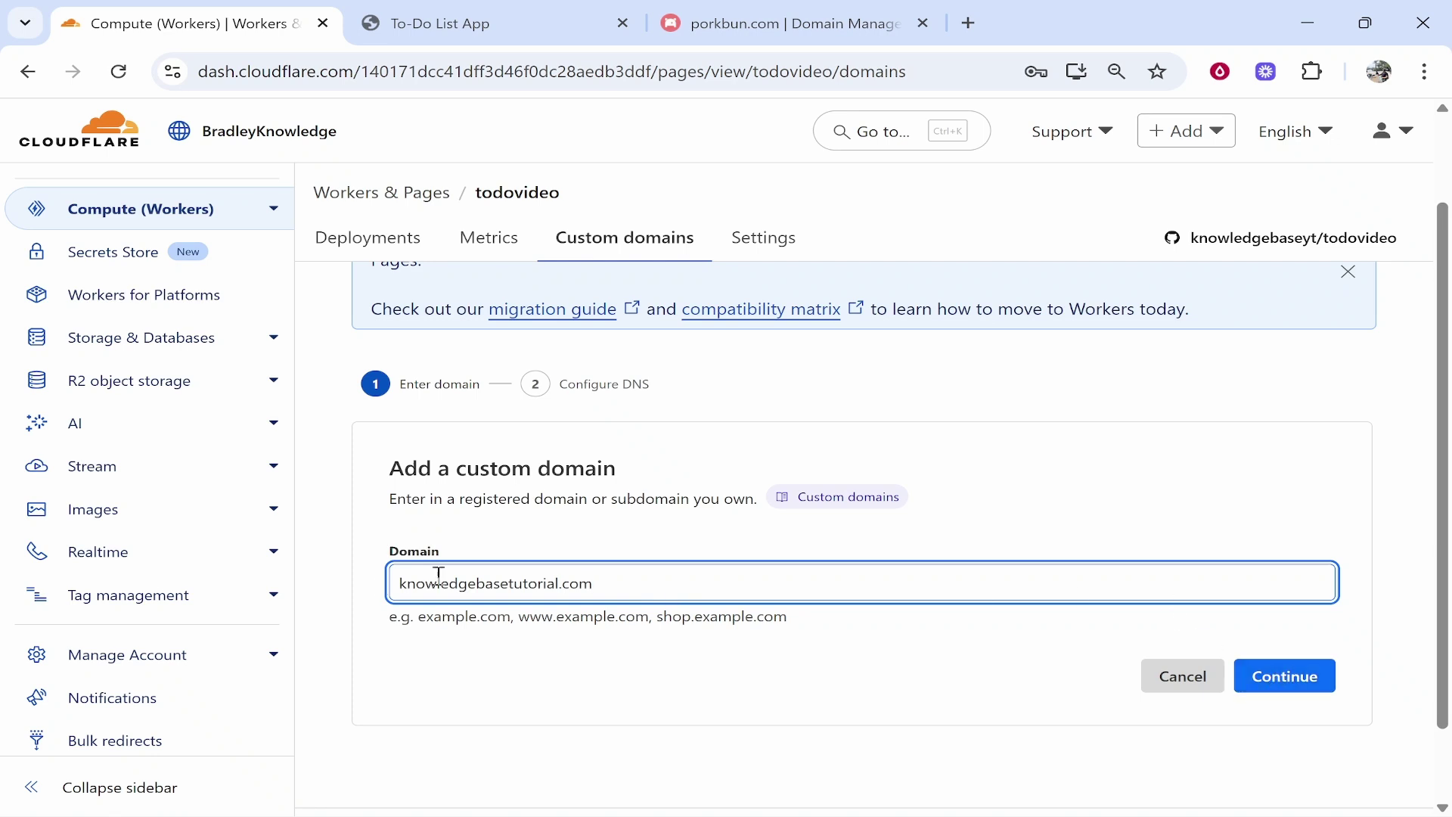
Submit the domain and add knowledgebasetutorial.com as a site with manually entered DNS records.
{"action": "left_click", "coordinate": [1280, 672]}
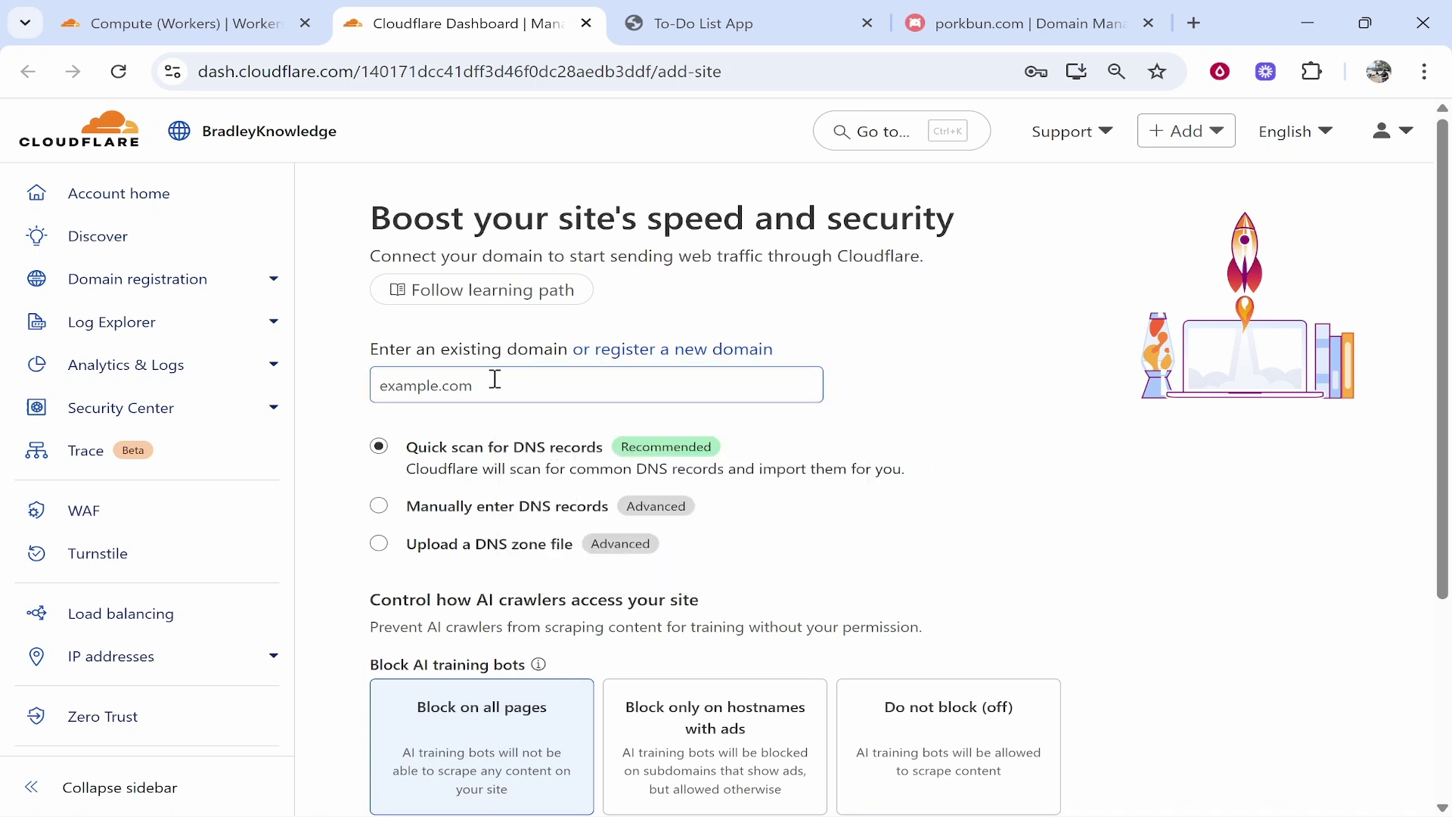
{"action": "right_click", "coordinate": [451, 388]}
{"action": "left_click", "coordinate": [564, 505]}
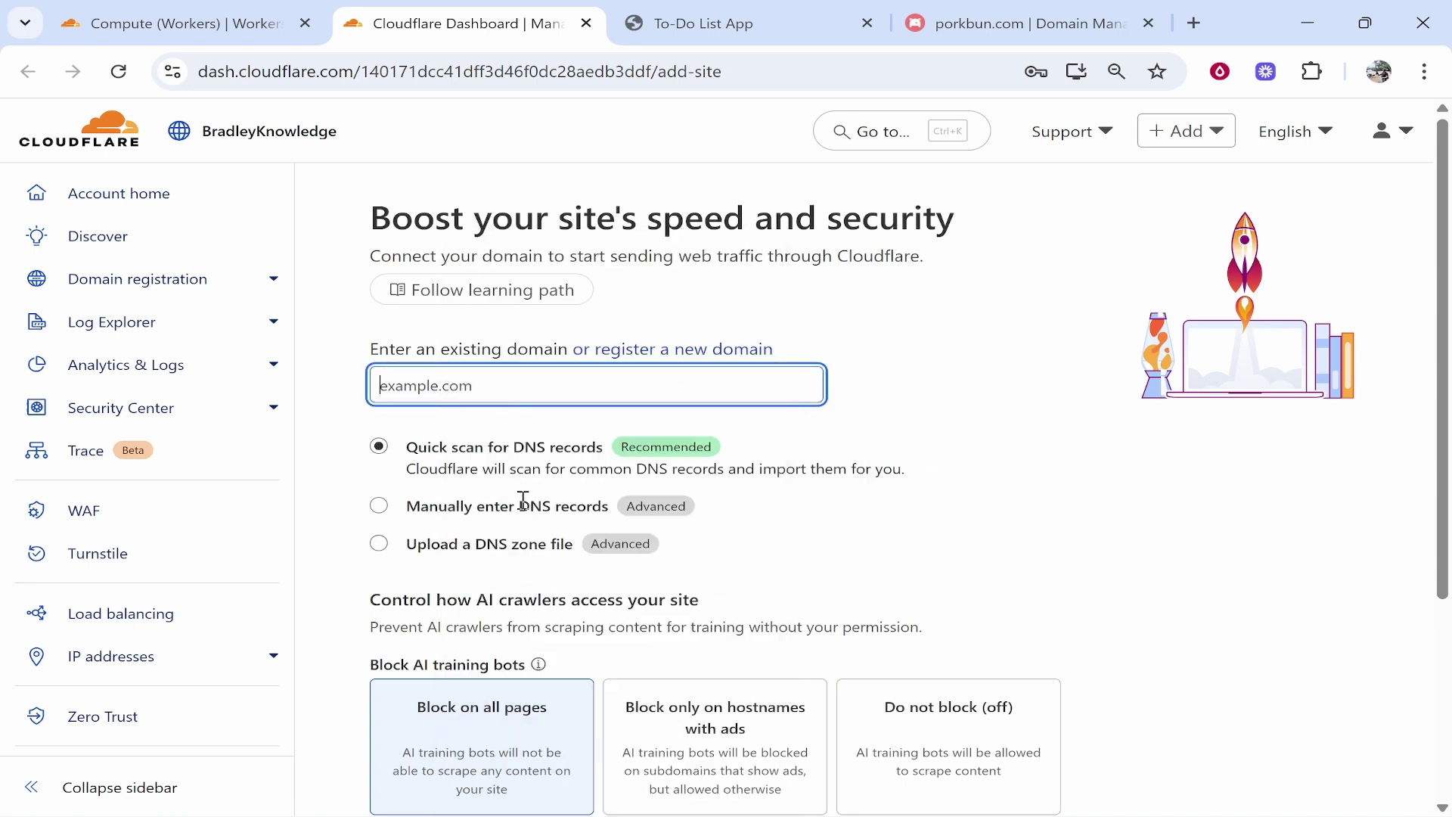
{"action": "left_click", "coordinate": [379, 506]}
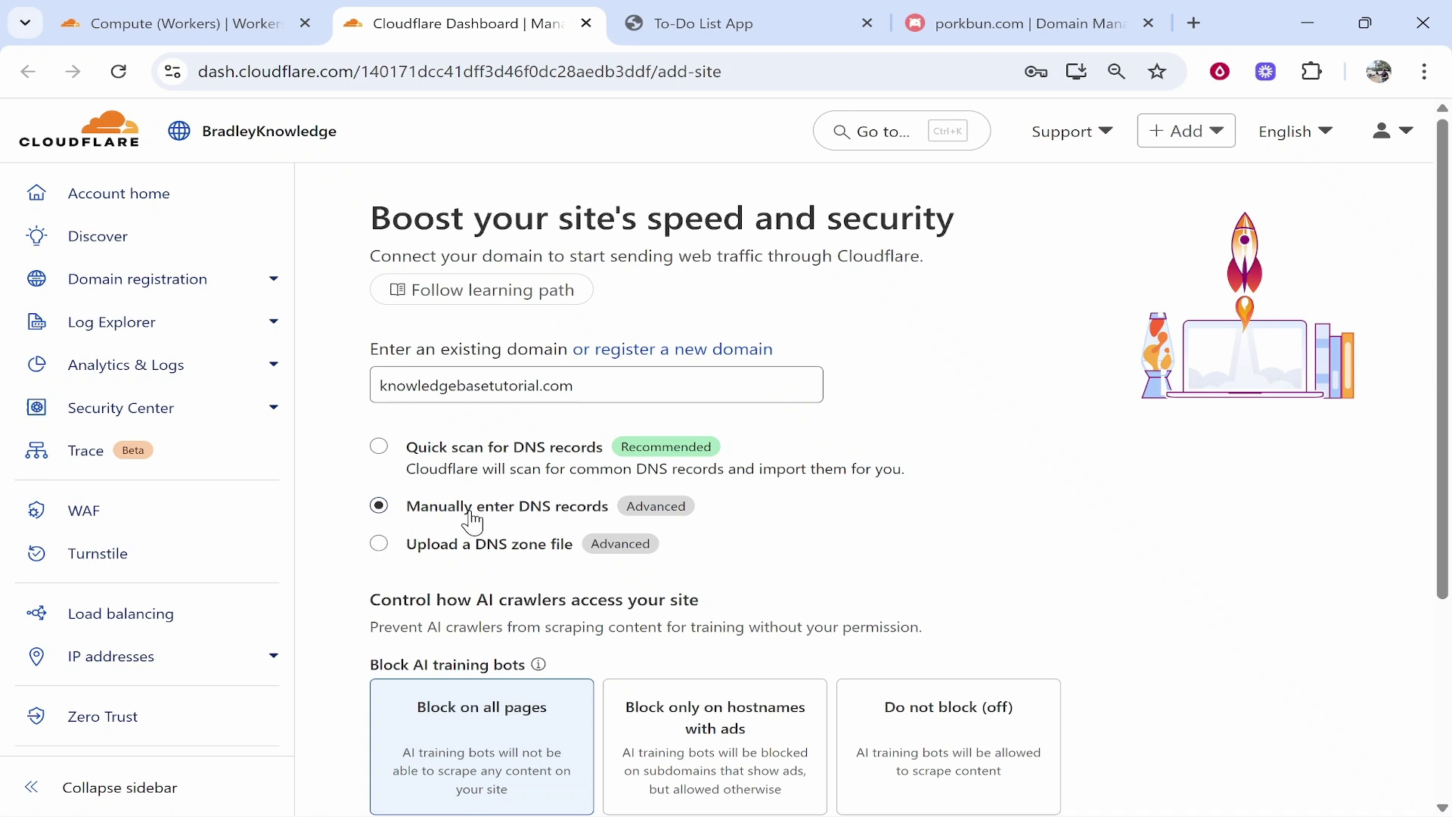
{"action": "scroll", "coordinate": [493, 529], "scroll_direction": "down", "scroll_amount": 1}
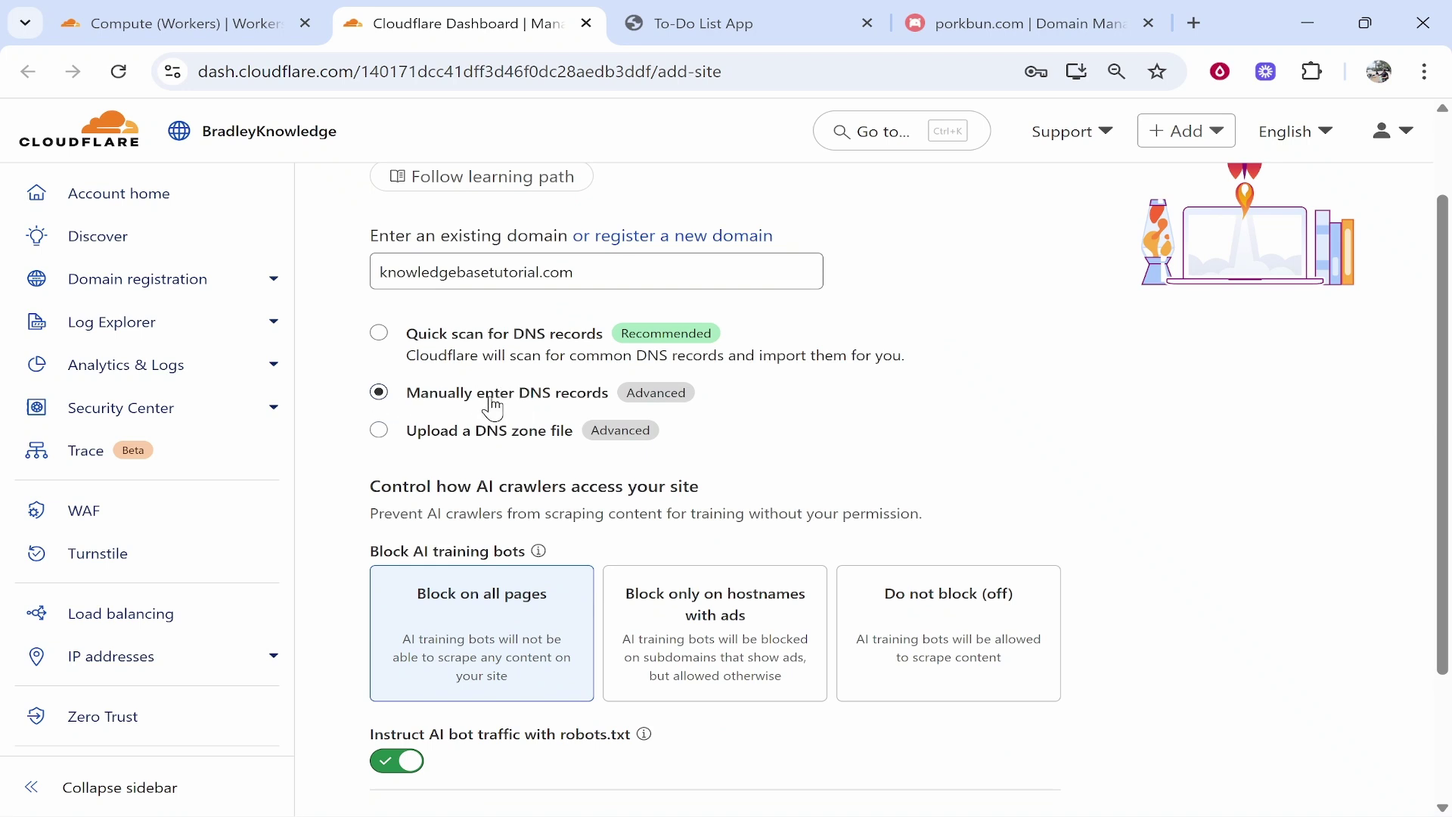
{"action": "scroll", "coordinate": [593, 464], "scroll_direction": "down", "scroll_amount": 2}
{"action": "left_click", "coordinate": [420, 665]}
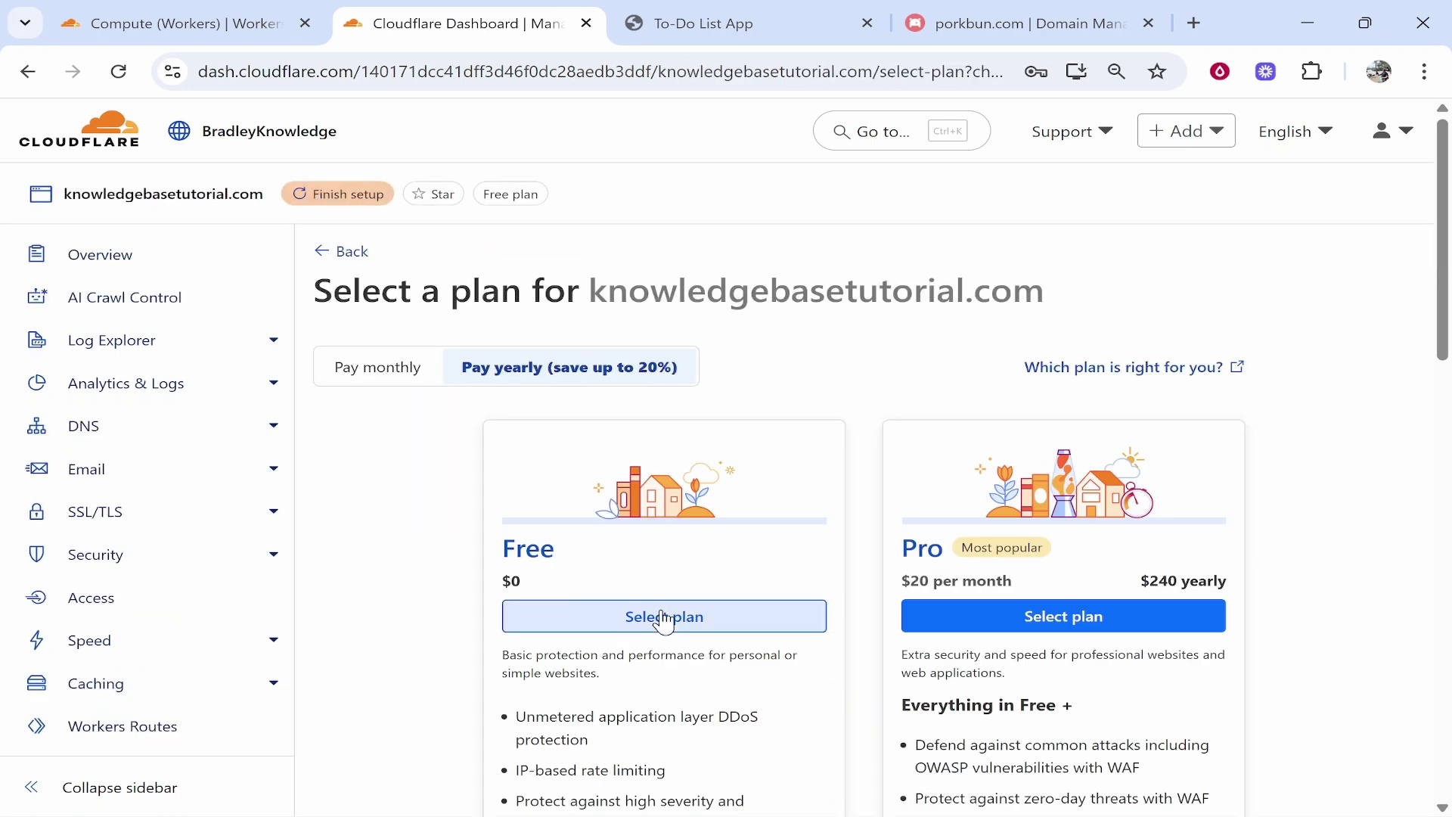
Choose the Free plan for knowledgebasetutorial.com.
{"action": "left_click", "coordinate": [658, 614]}
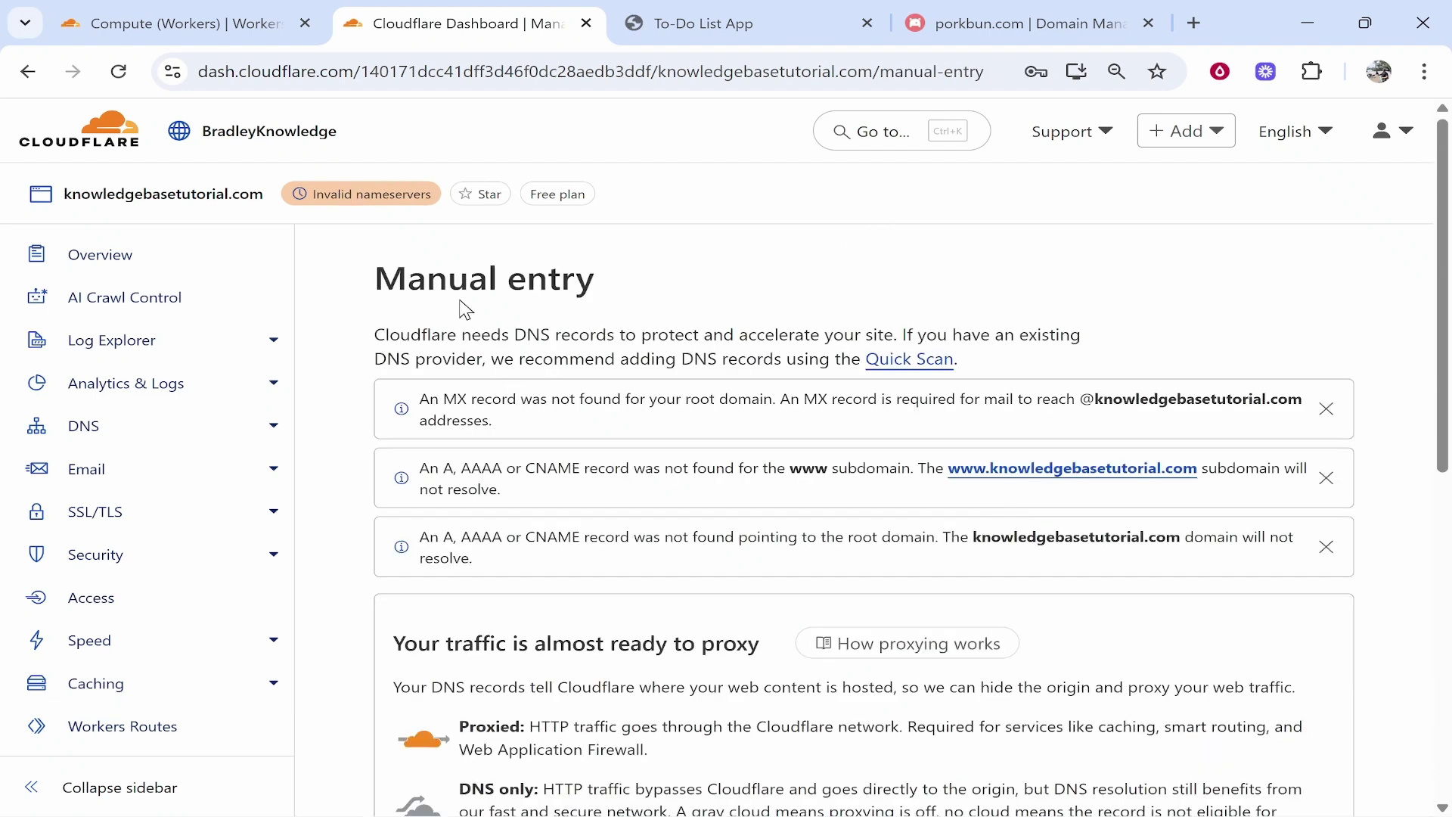
{"action": "left_click_drag", "start_coordinate": [376, 277], "coordinate": [677, 276]}
{"action": "left_click", "coordinate": [634, 257]}
{"action": "scroll", "coordinate": [697, 323], "scroll_direction": "down", "scroll_amount": 6}
{"action": "scroll", "coordinate": [704, 328], "scroll_direction": "down", "scroll_amount": 1}
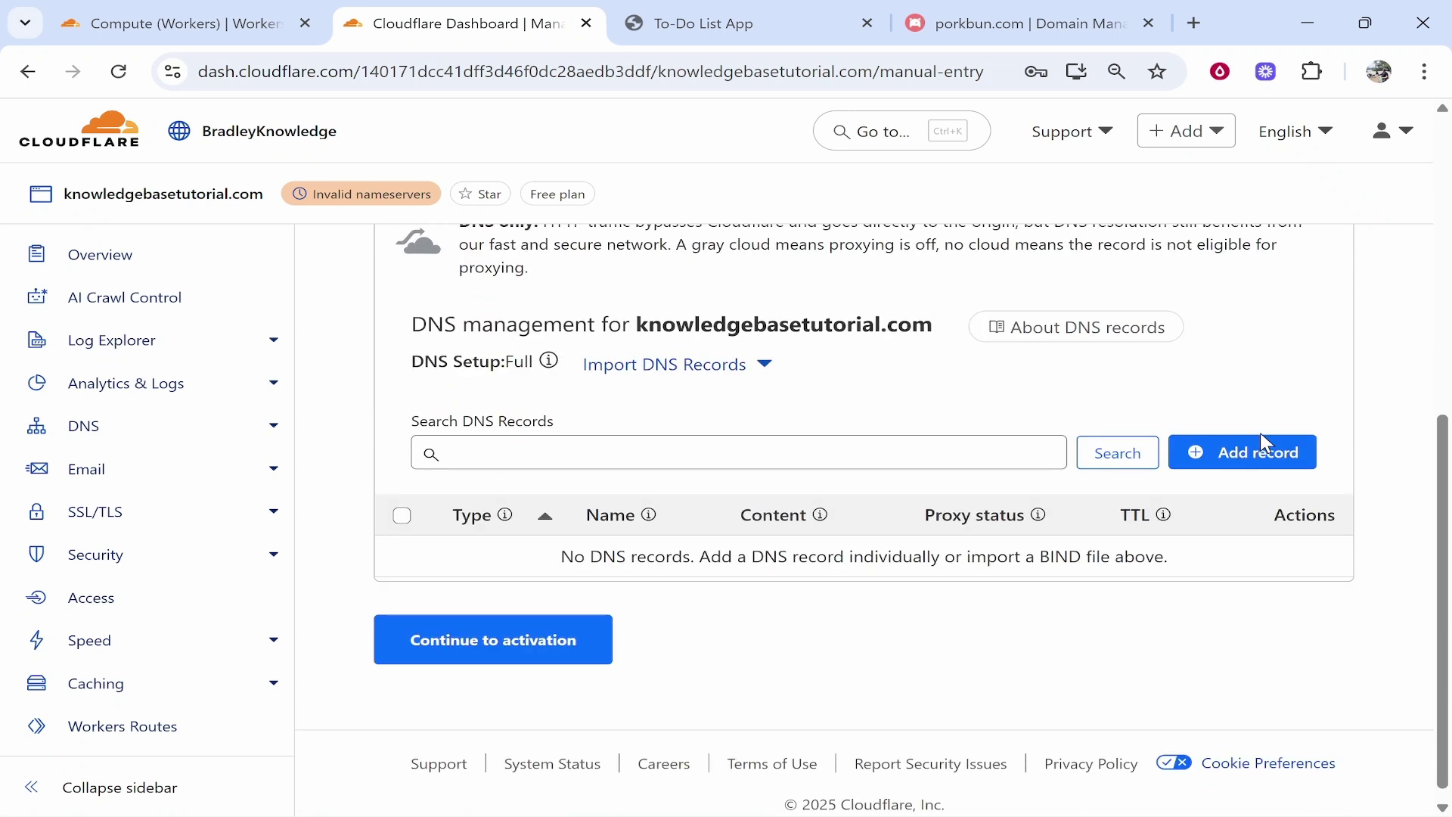
{"action": "left_click", "coordinate": [1262, 452]}
{"action": "left_click", "coordinate": [463, 605]}
{"action": "left_click", "coordinate": [447, 687]}
{"action": "left_click", "coordinate": [723, 616]}
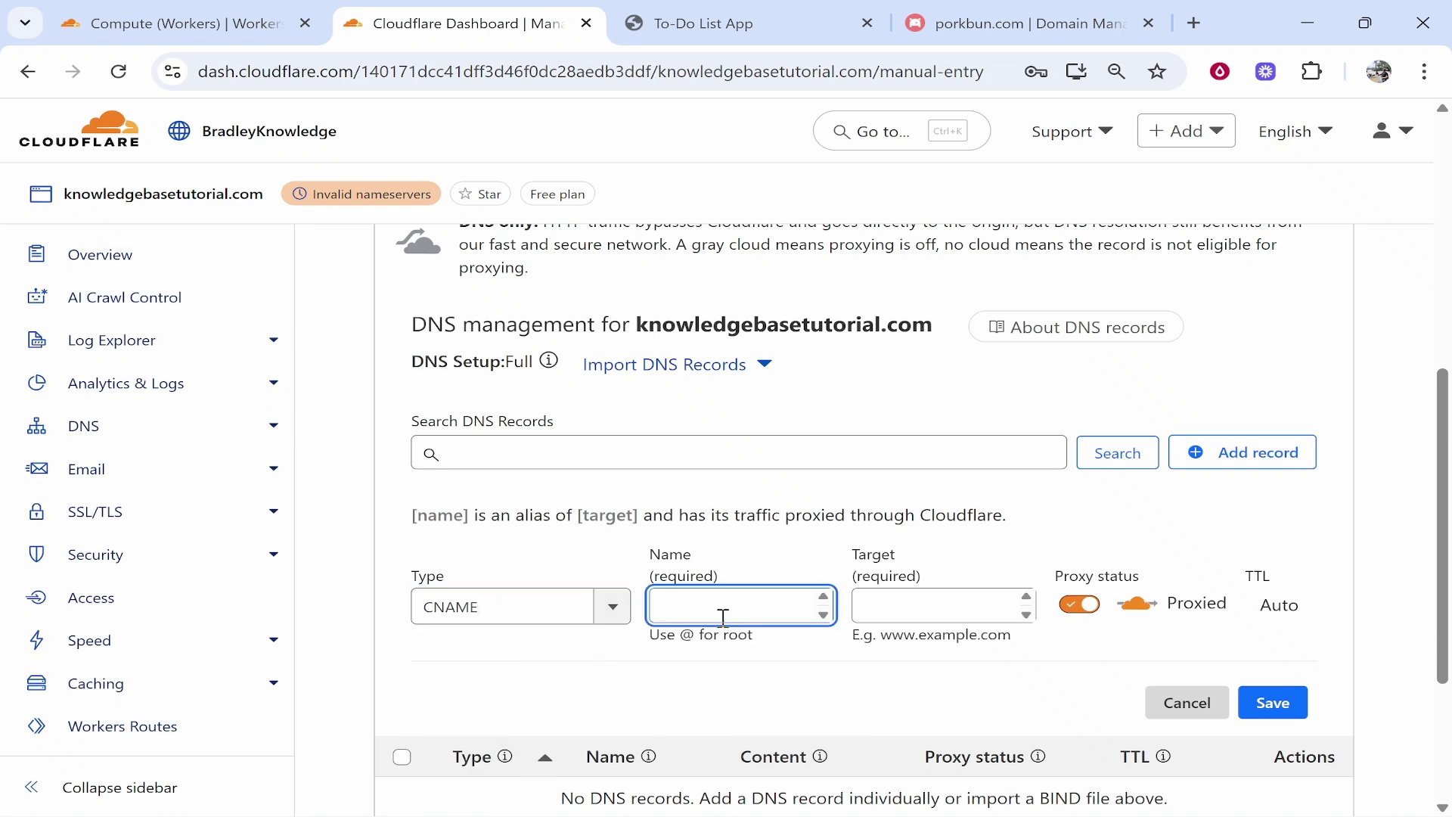
{"action": "type", "text": "www"}
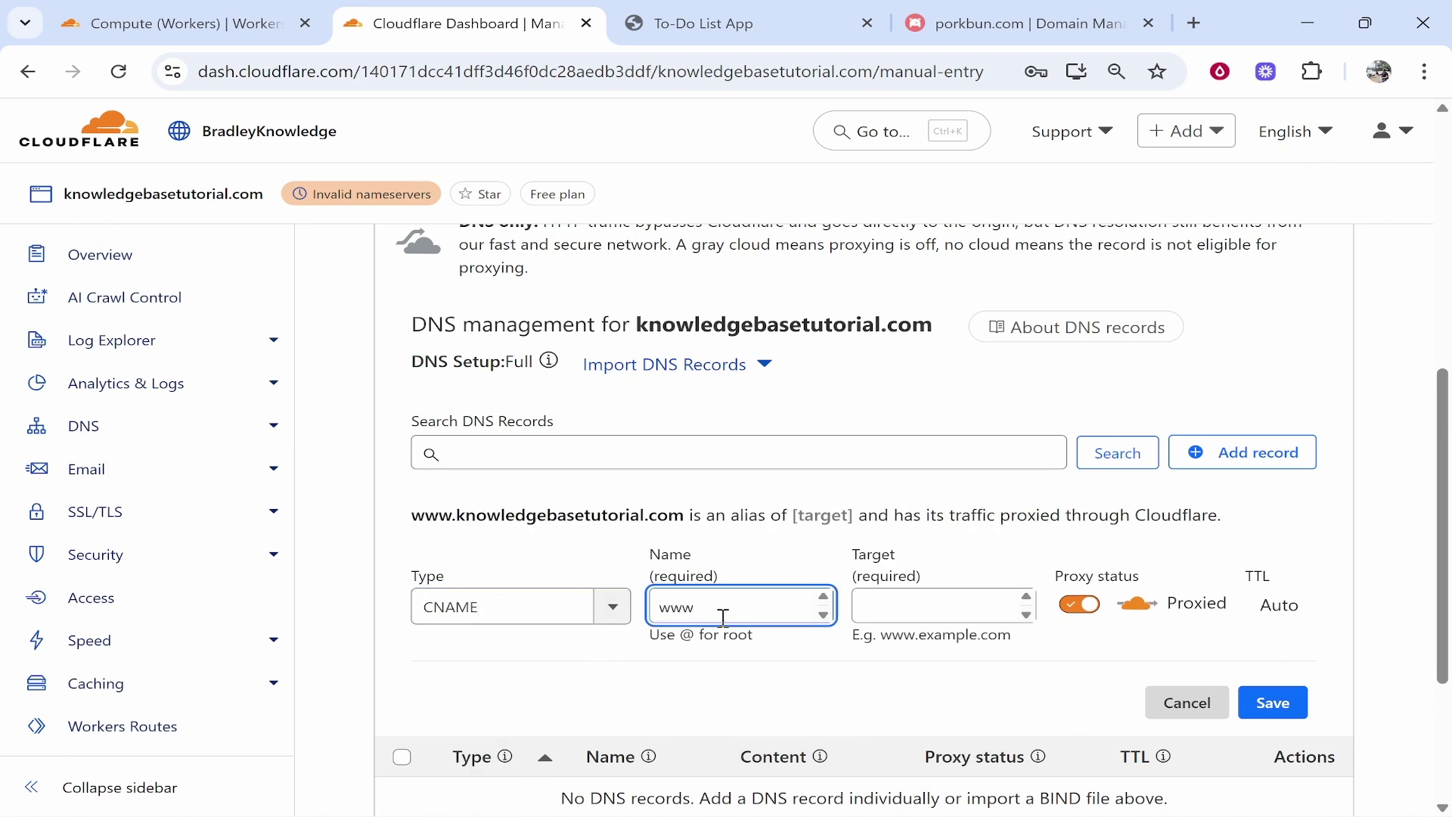
{"action": "left_click", "coordinate": [968, 605]}
{"action": "left_click", "coordinate": [747, 22]}
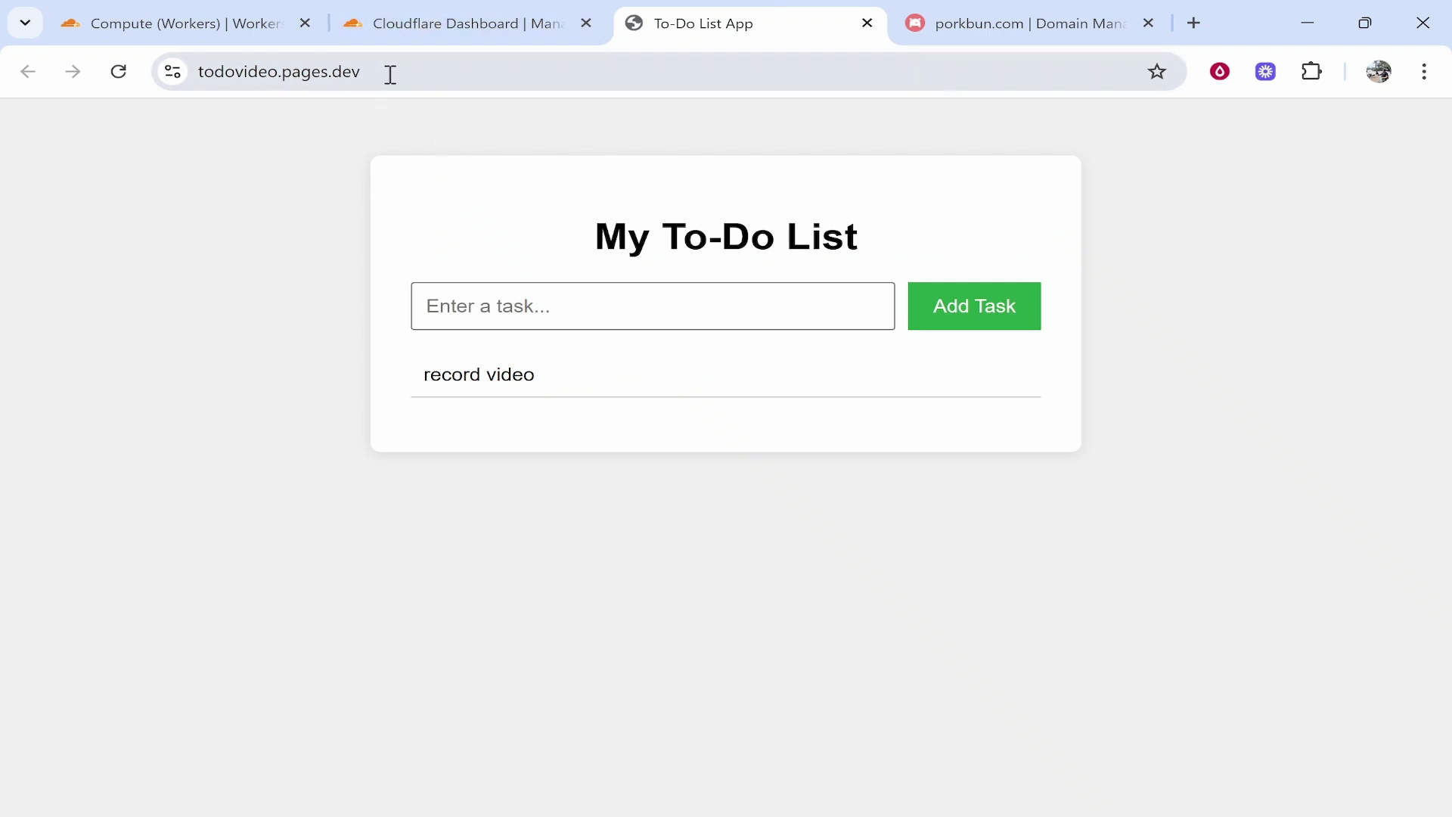
{"action": "left_click_drag", "start_coordinate": [378, 76], "coordinate": [191, 88]}
{"action": "right_click", "coordinate": [253, 86]}
{"action": "left_click", "coordinate": [326, 293]}
{"action": "left_click", "coordinate": [454, 23]}
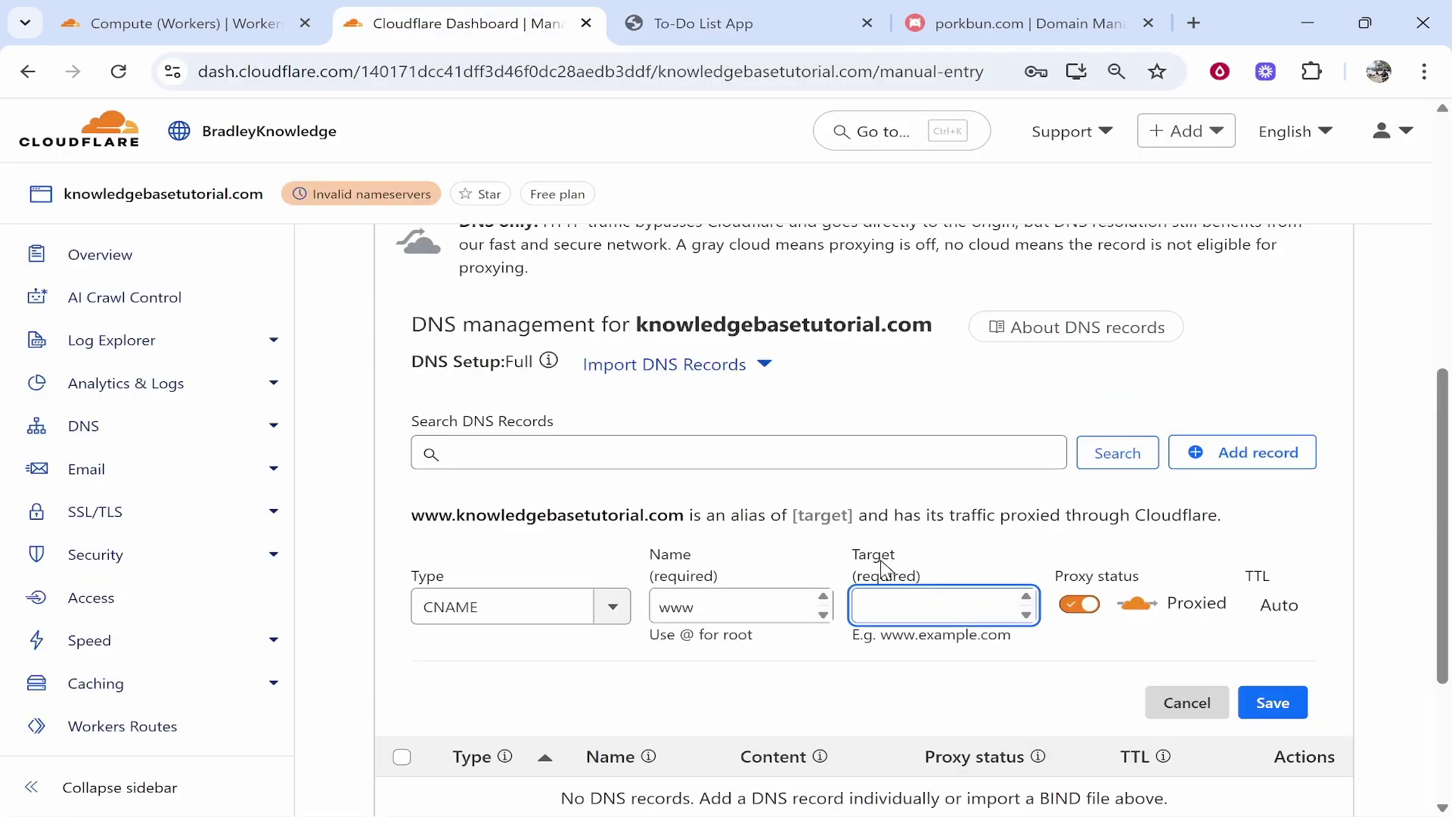
{"action": "right_click", "coordinate": [946, 602]}
{"action": "left_click", "coordinate": [986, 291]}
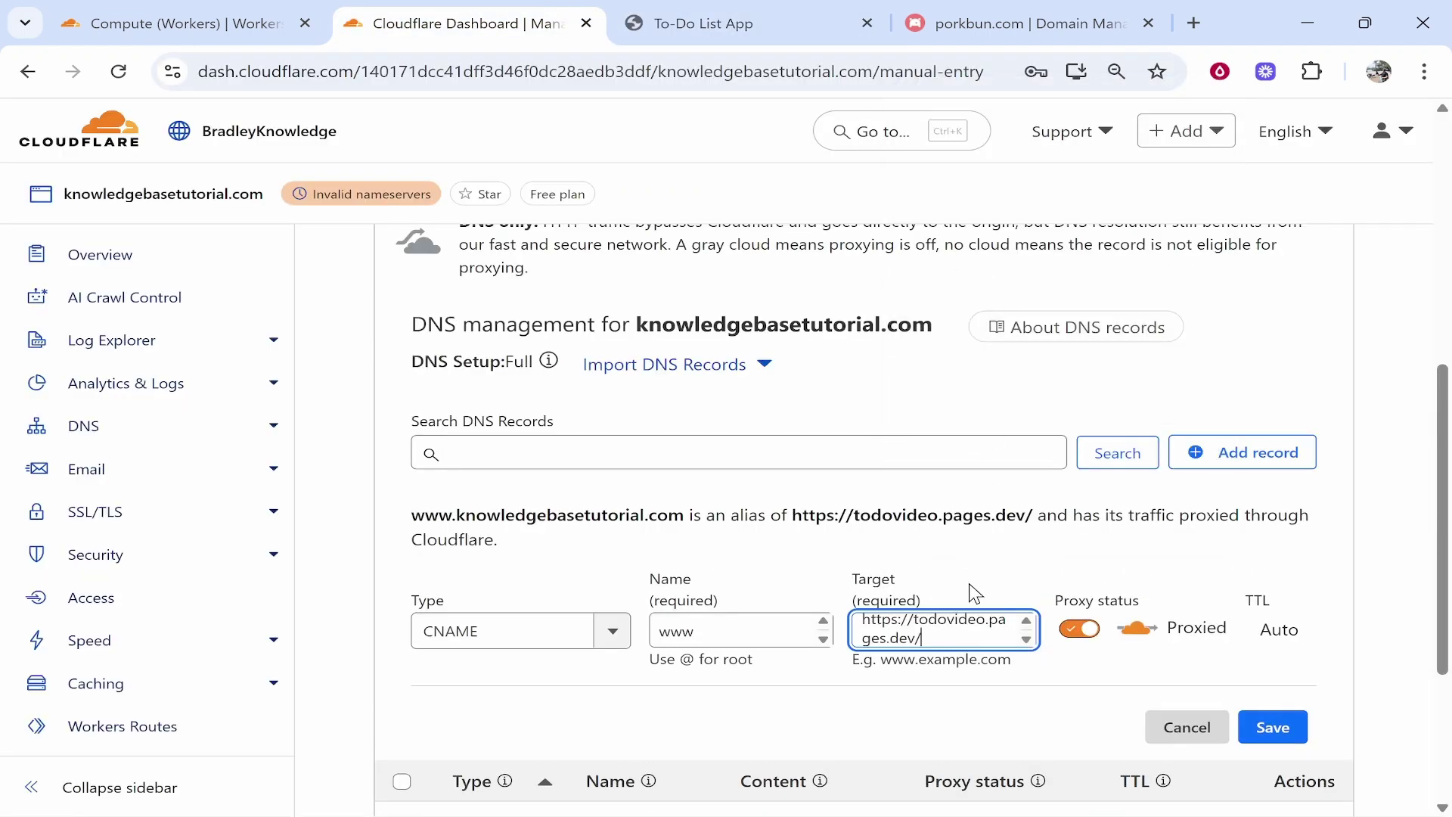
{"action": "key", "text": "BackSpace"}
{"action": "left_click_drag", "start_coordinate": [905, 628], "coordinate": [719, 618]}
{"action": "key", "text": "BackSpace"}
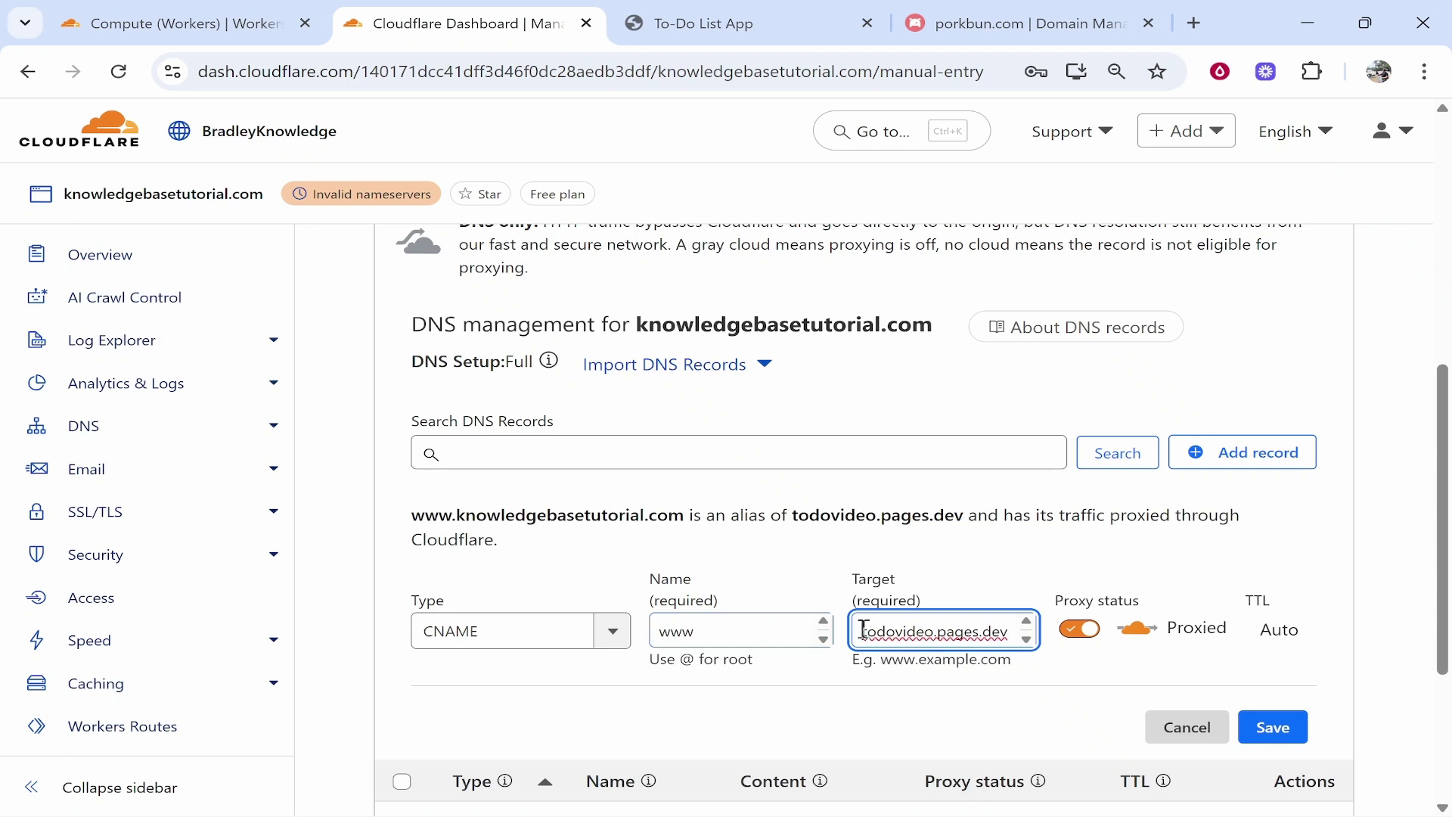
{"action": "left_click_drag", "start_coordinate": [868, 627], "coordinate": [1052, 642]}
{"action": "key", "text": "ctrl+c"}
Check the target against the app's address and save the proxied www CNAME record.
{"action": "left_click", "coordinate": [703, 24]}
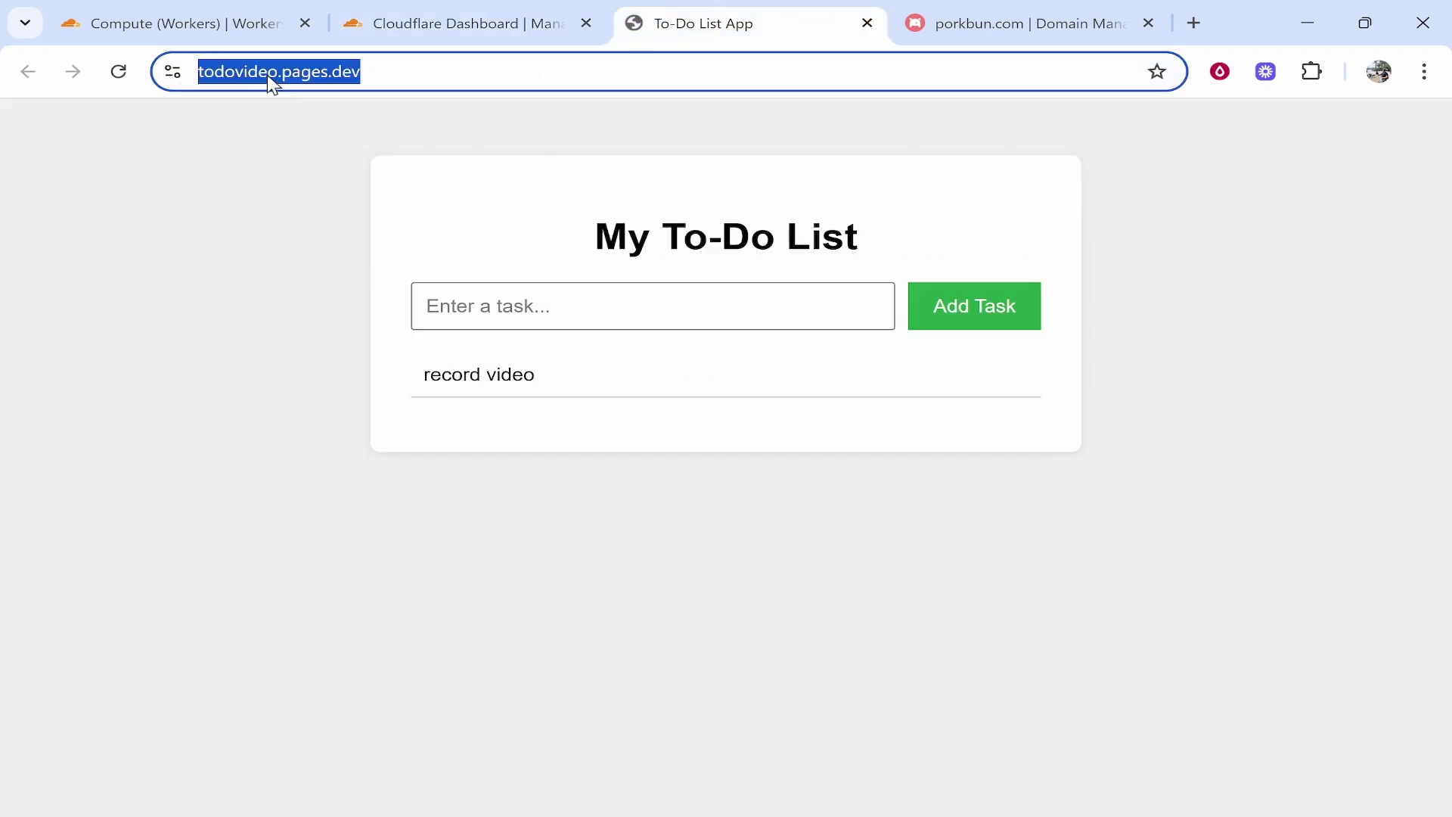
{"action": "left_click", "coordinate": [463, 34]}
{"action": "left_click", "coordinate": [1074, 645]}
{"action": "scroll", "coordinate": [1066, 637], "scroll_direction": "down", "scroll_amount": 1}
{"action": "scroll", "coordinate": [1066, 637], "scroll_direction": "down", "scroll_amount": 1}
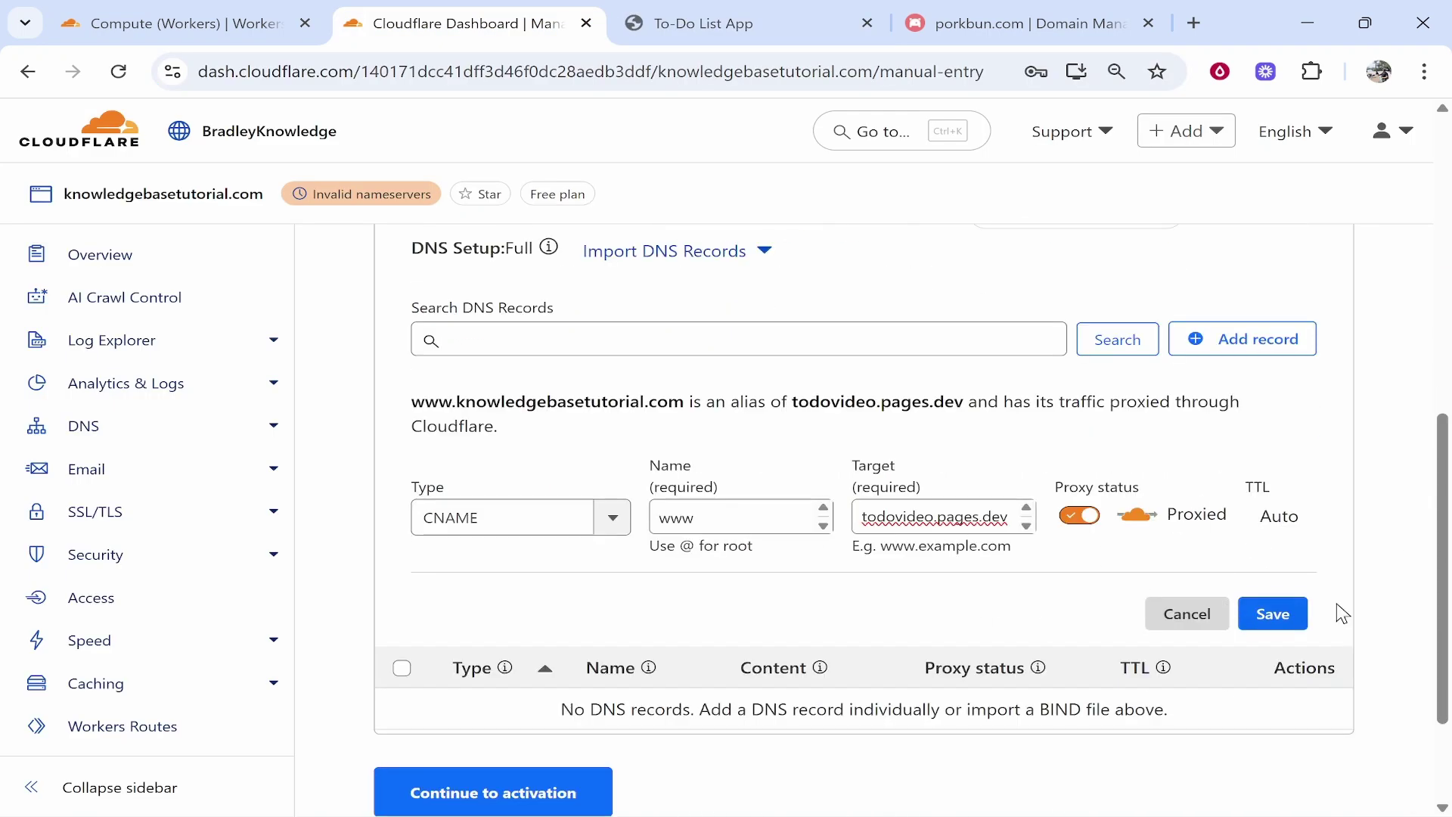
{"action": "left_click", "coordinate": [1274, 613]}
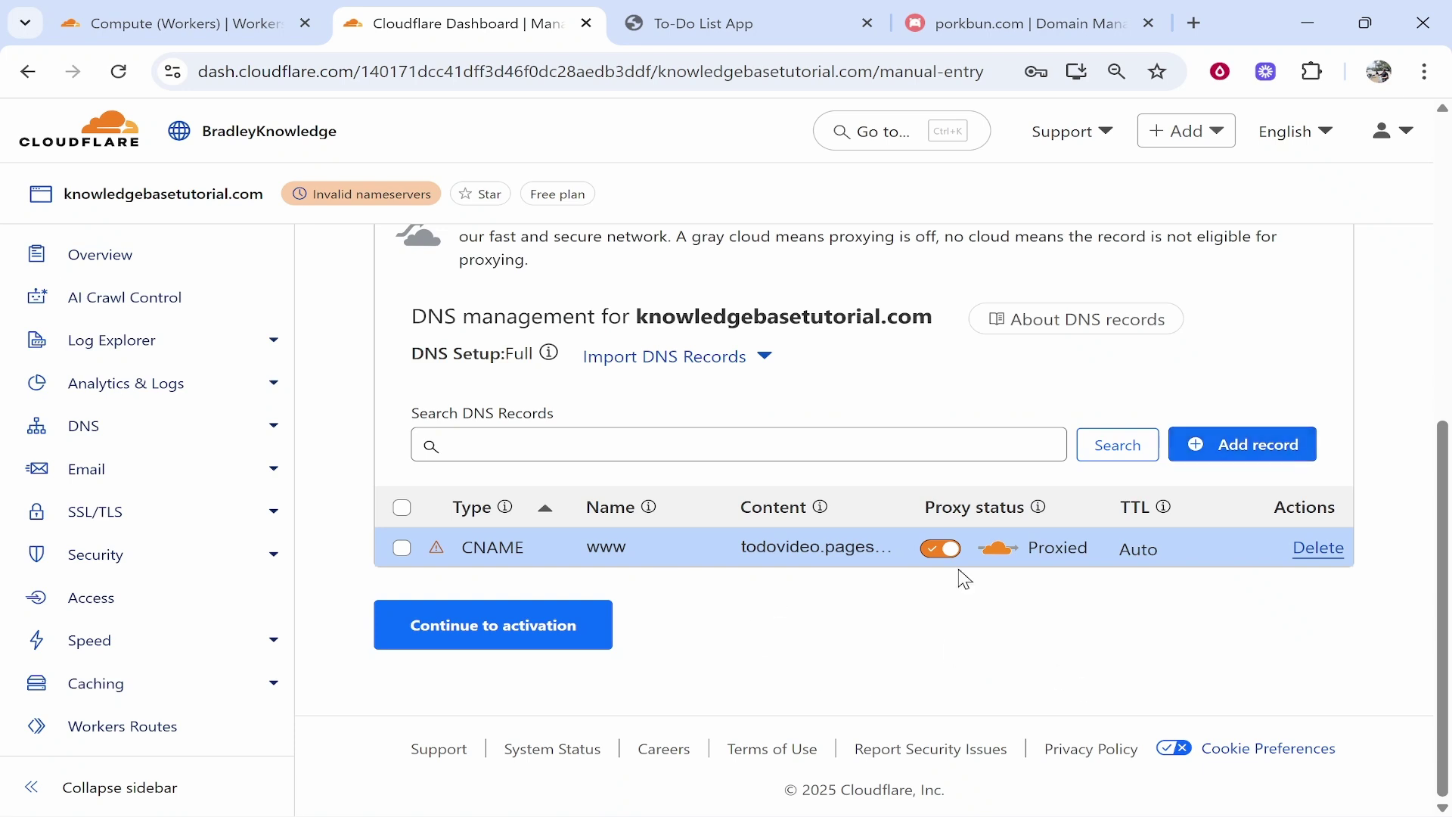
Add and save a CNAME record with Name @ and Target todovideo.pages.dev.
{"action": "left_click", "coordinate": [1276, 459]}
{"action": "left_click", "coordinate": [447, 485]}
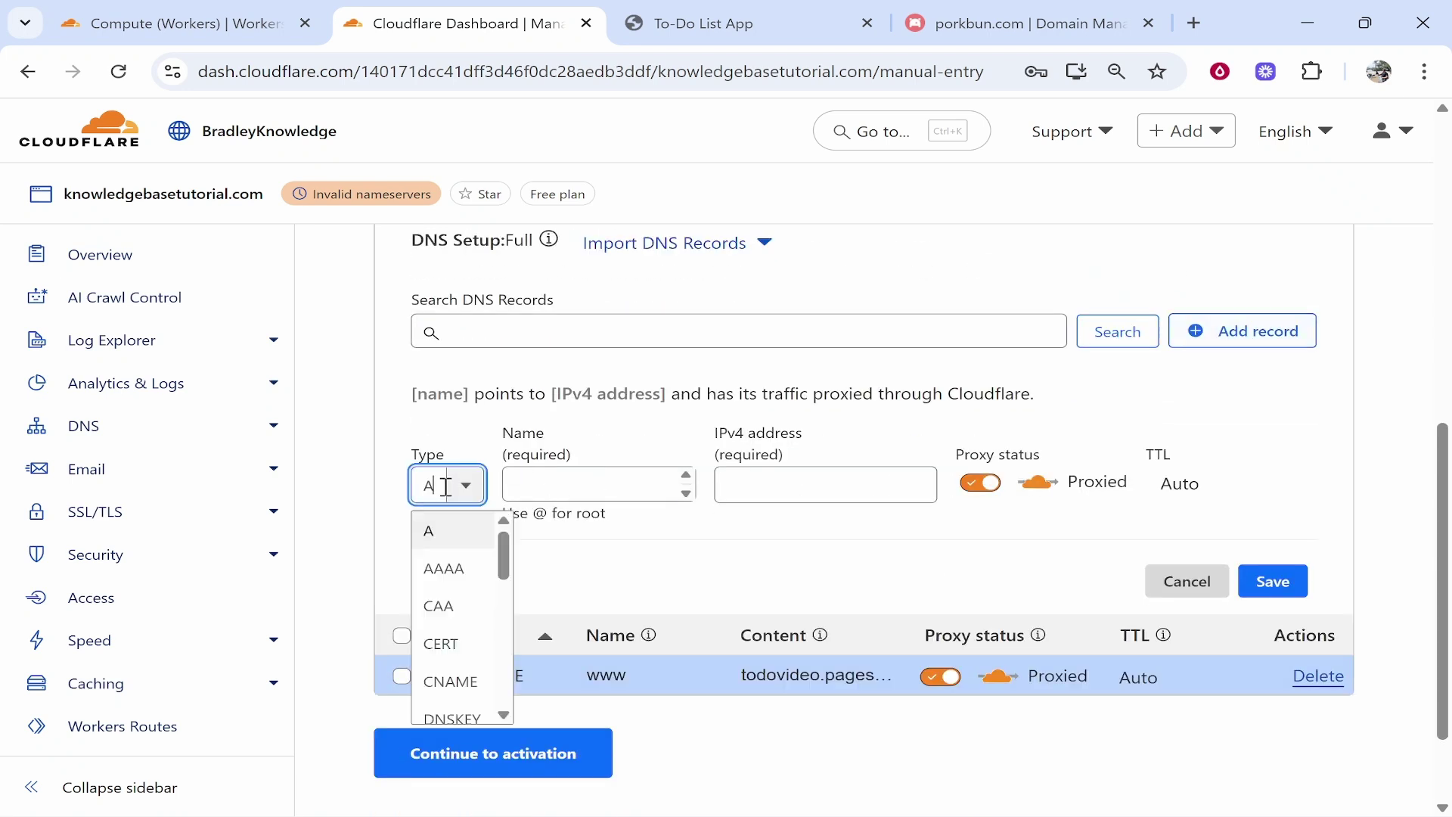
{"action": "left_click", "coordinate": [458, 683]}
{"action": "left_click", "coordinate": [728, 491]}
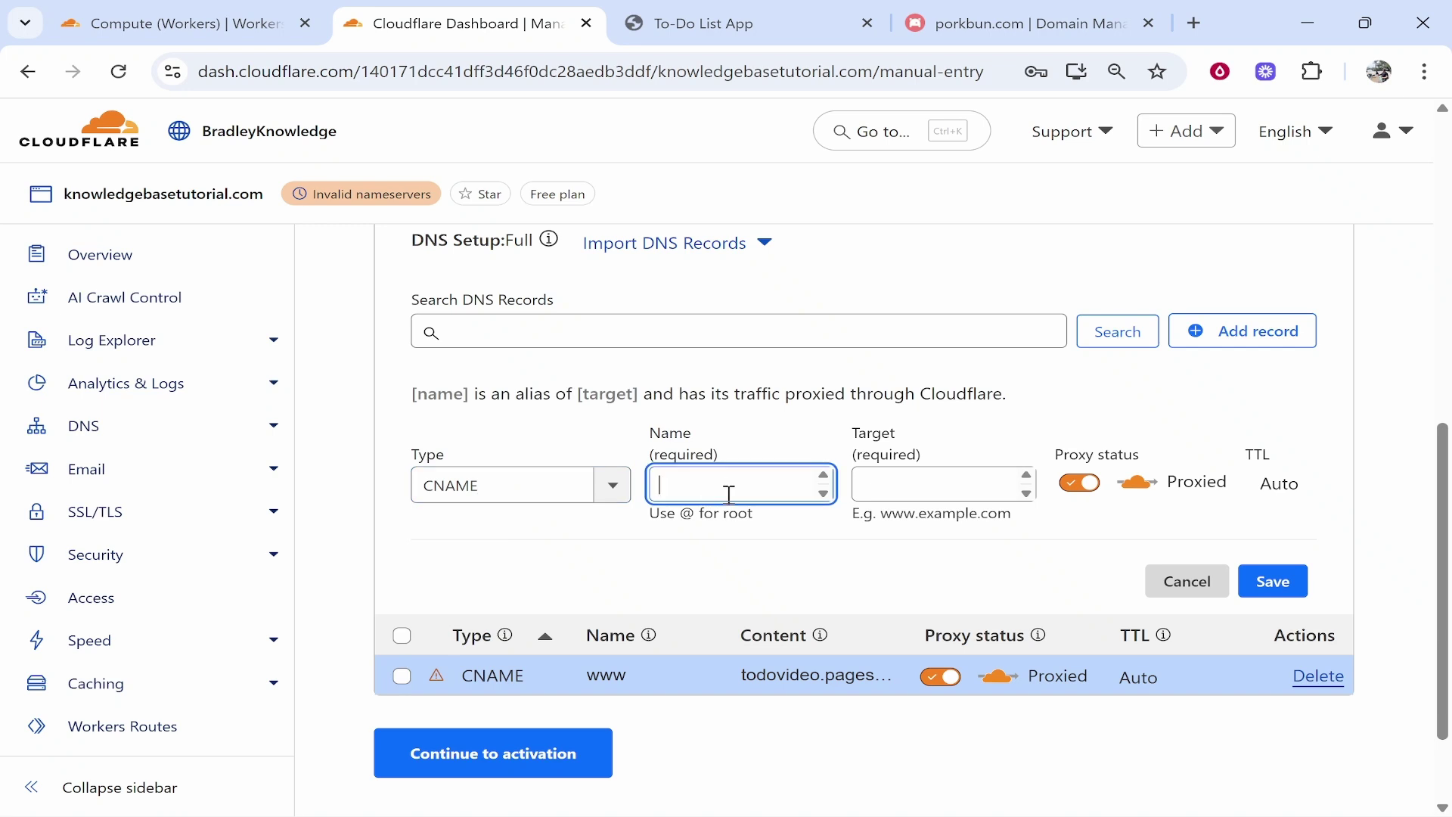
{"action": "type", "text": "@"}
{"action": "left_click", "coordinate": [902, 484]}
{"action": "right_click", "coordinate": [902, 484]}
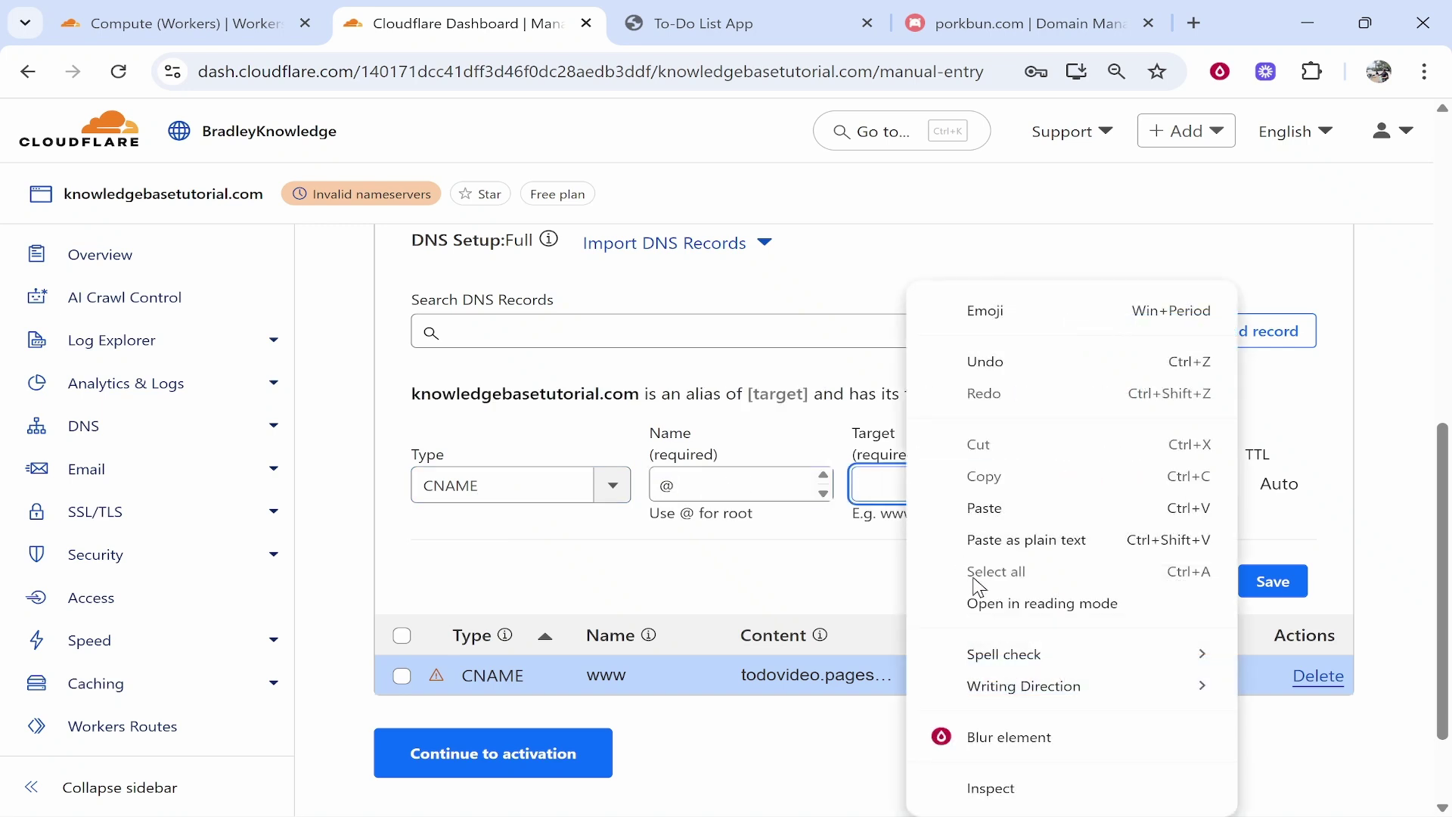
{"action": "left_click", "coordinate": [987, 507]}
{"action": "key", "text": "BackSpace"}
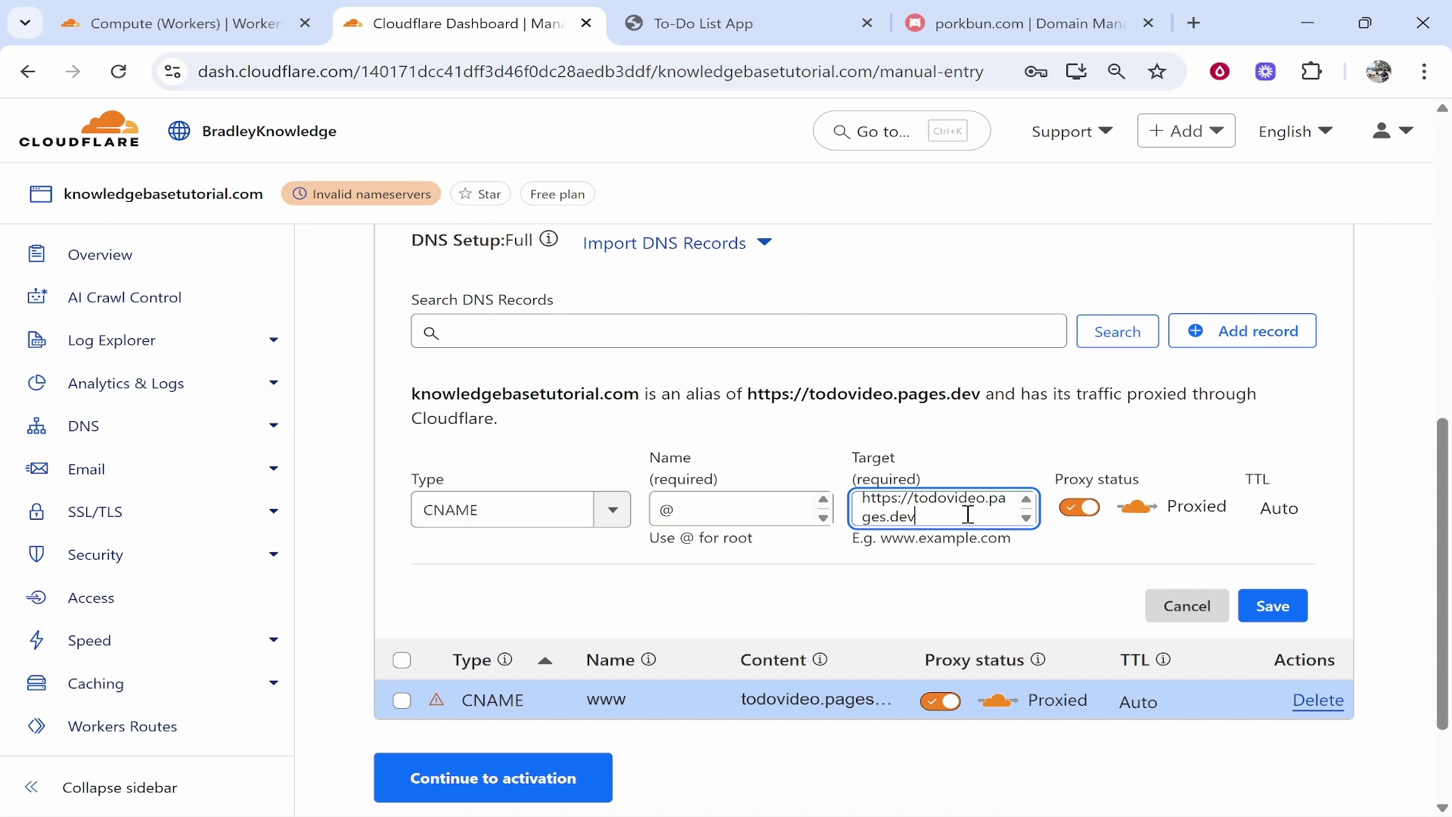
{"action": "left_click", "coordinate": [918, 503]}
{"action": "key", "text": "shift+Home"}
{"action": "key", "text": "BackSpace"}
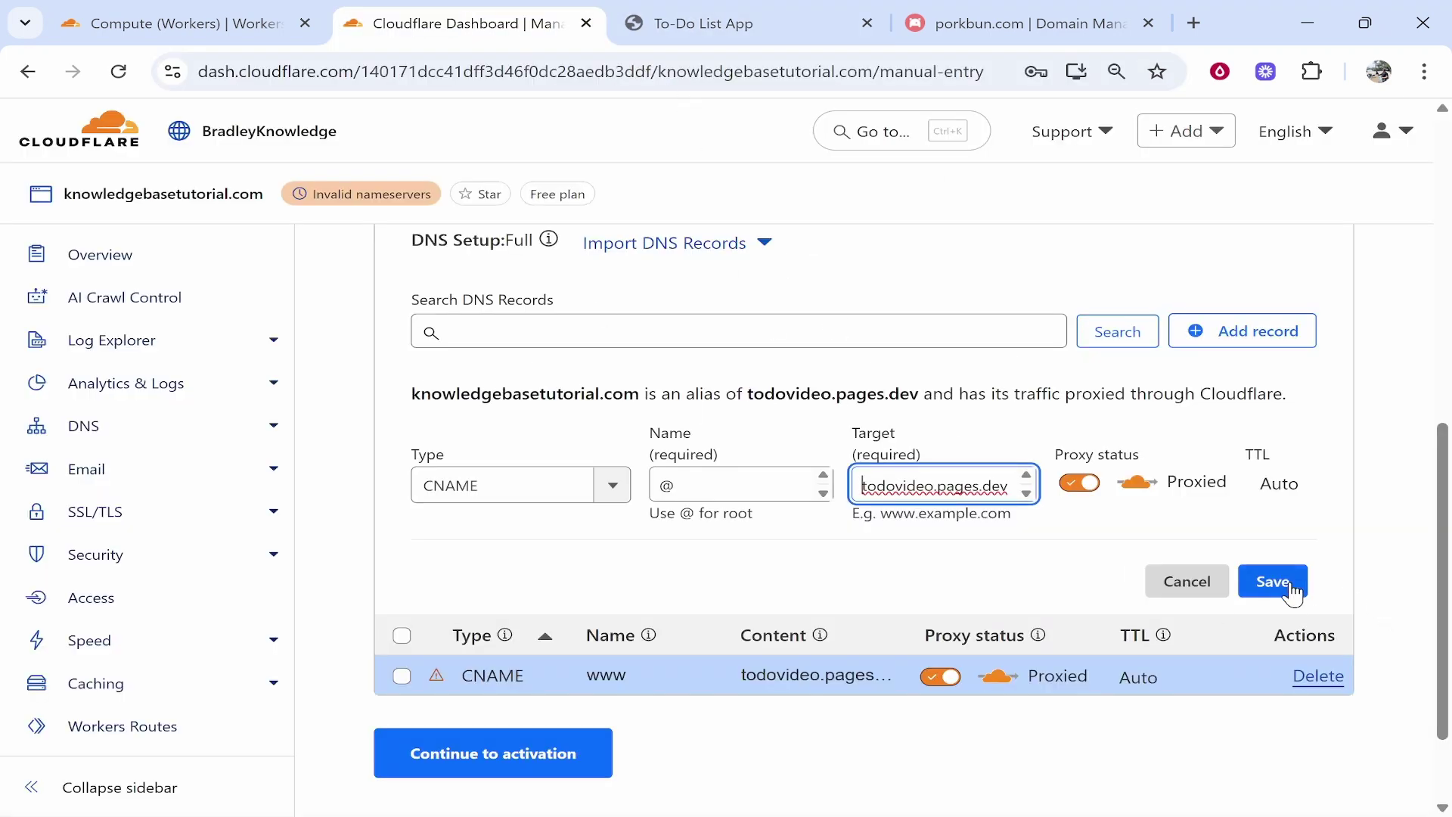
{"action": "left_click", "coordinate": [1292, 589]}
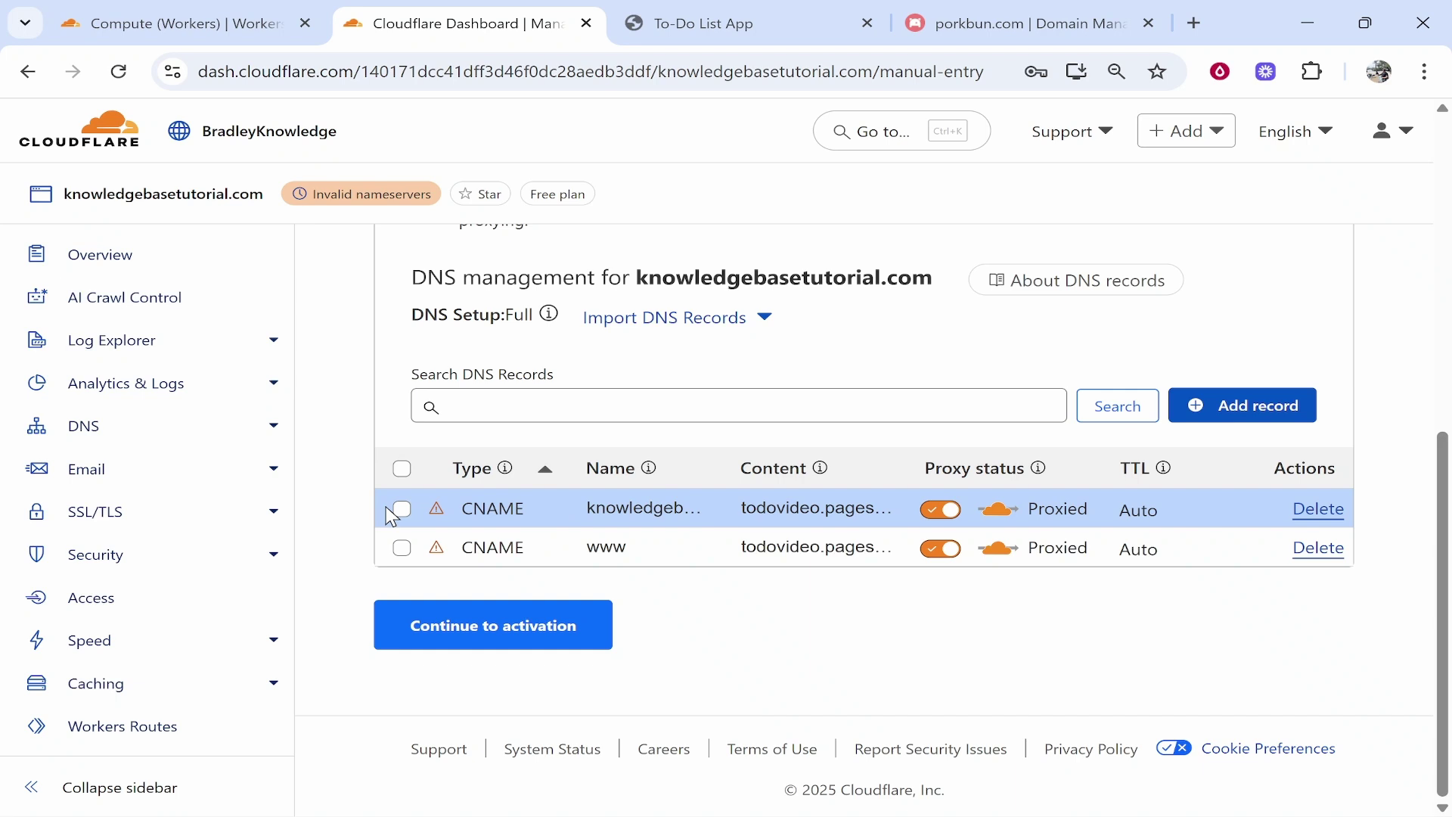
Open the knowledgebasetutorial.com Overview to view Cloudflare's nameserver instructions.
{"action": "scroll", "coordinate": [484, 340], "scroll_direction": "up", "scroll_amount": 1}
{"action": "scroll", "coordinate": [1243, 395], "scroll_direction": "up", "scroll_amount": 1}
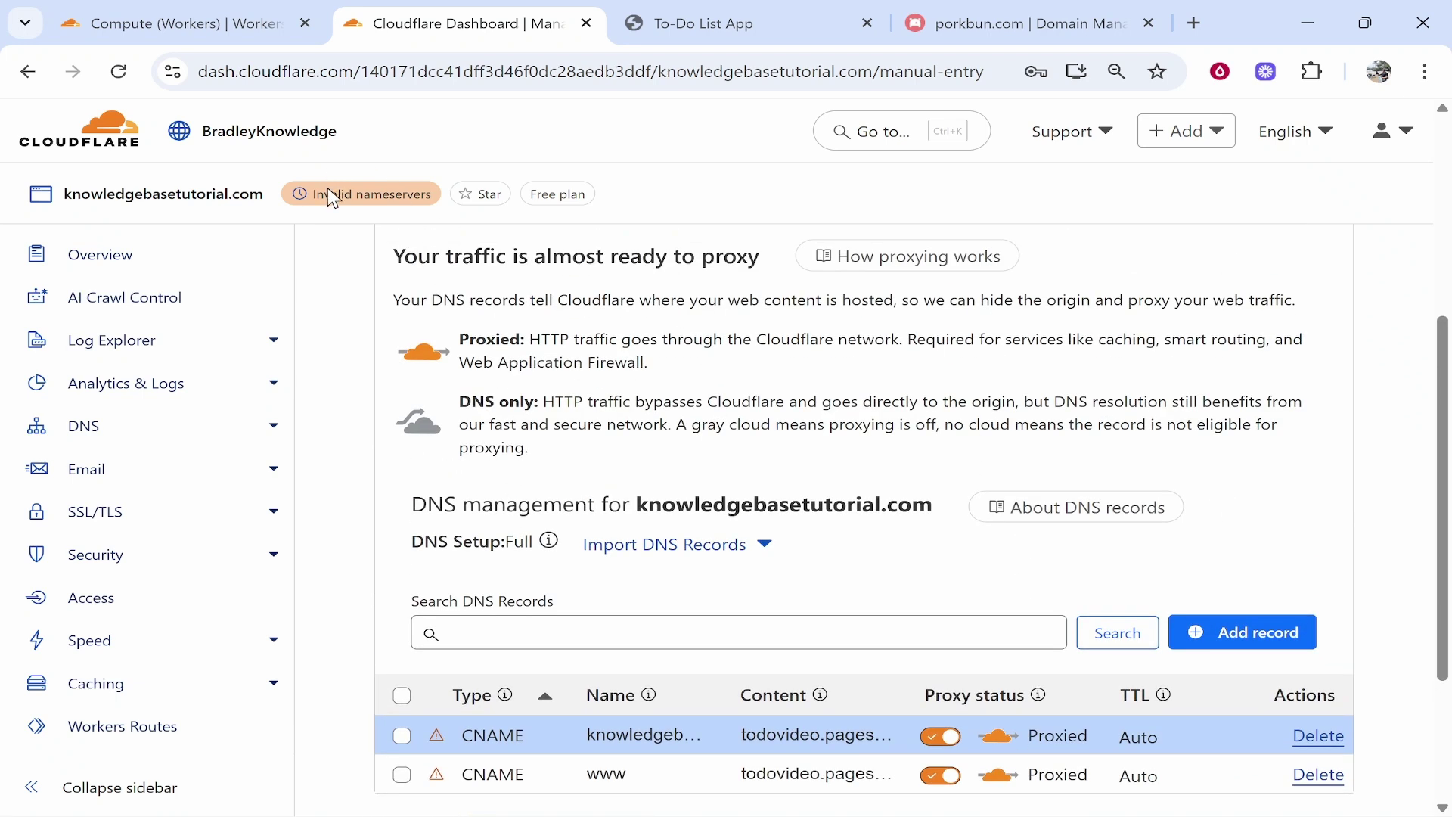
{"action": "mouse_move", "coordinate": [422, 199]}
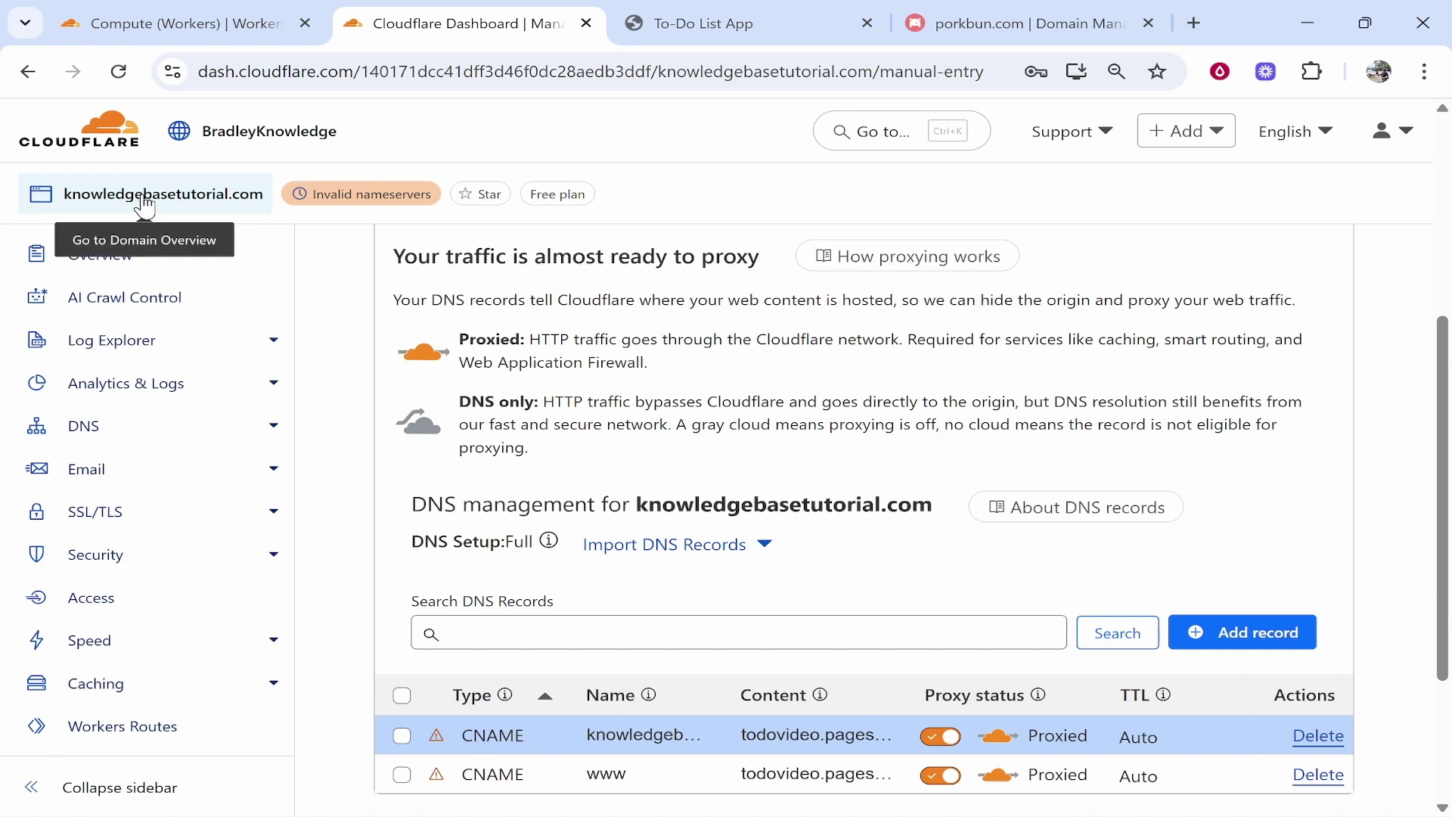
{"action": "left_click", "coordinate": [19, 205]}
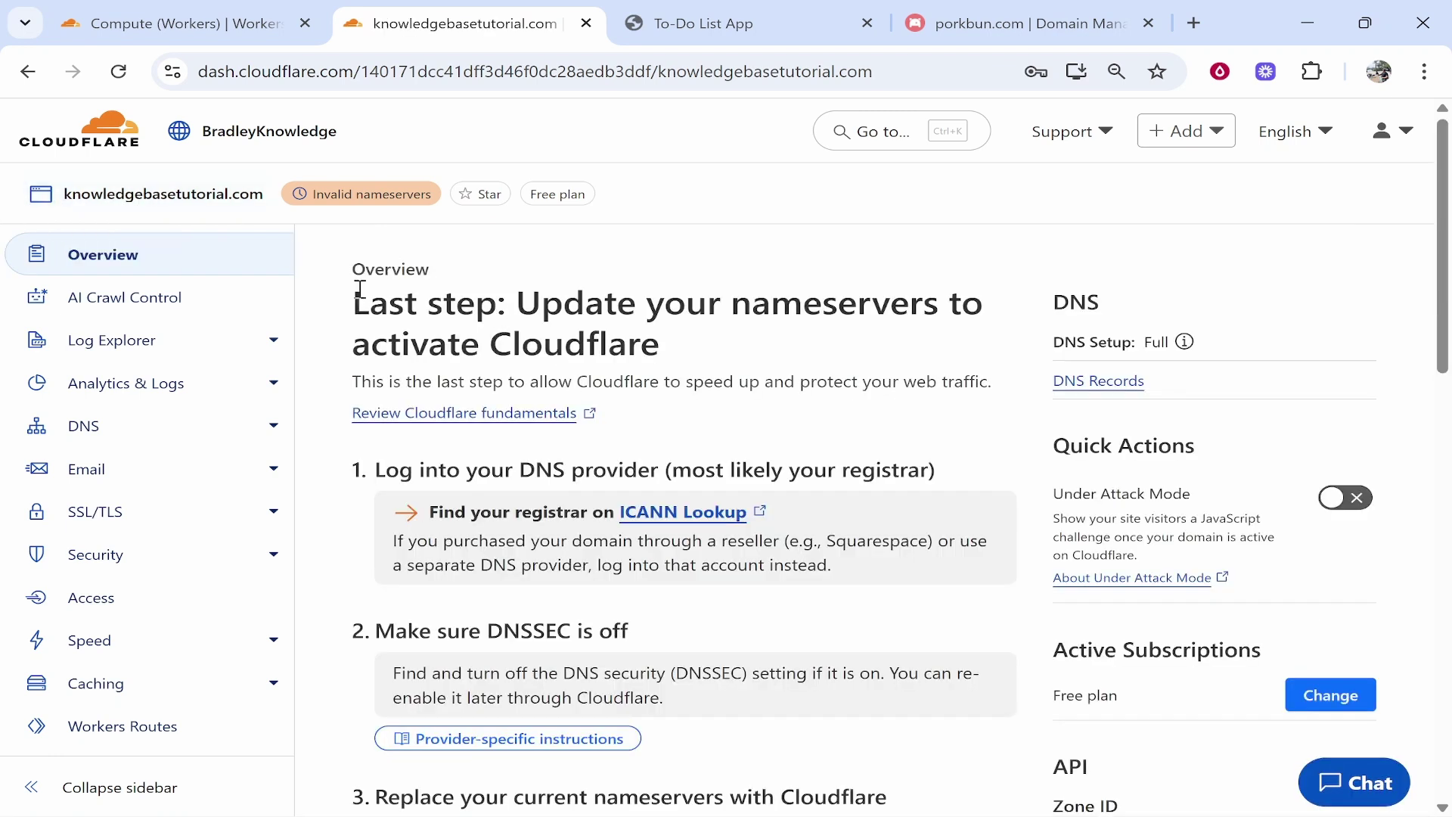
{"action": "scroll", "coordinate": [378, 303], "scroll_direction": "down", "scroll_amount": 1}
{"action": "scroll", "coordinate": [431, 294], "scroll_direction": "down", "scroll_amount": 2}
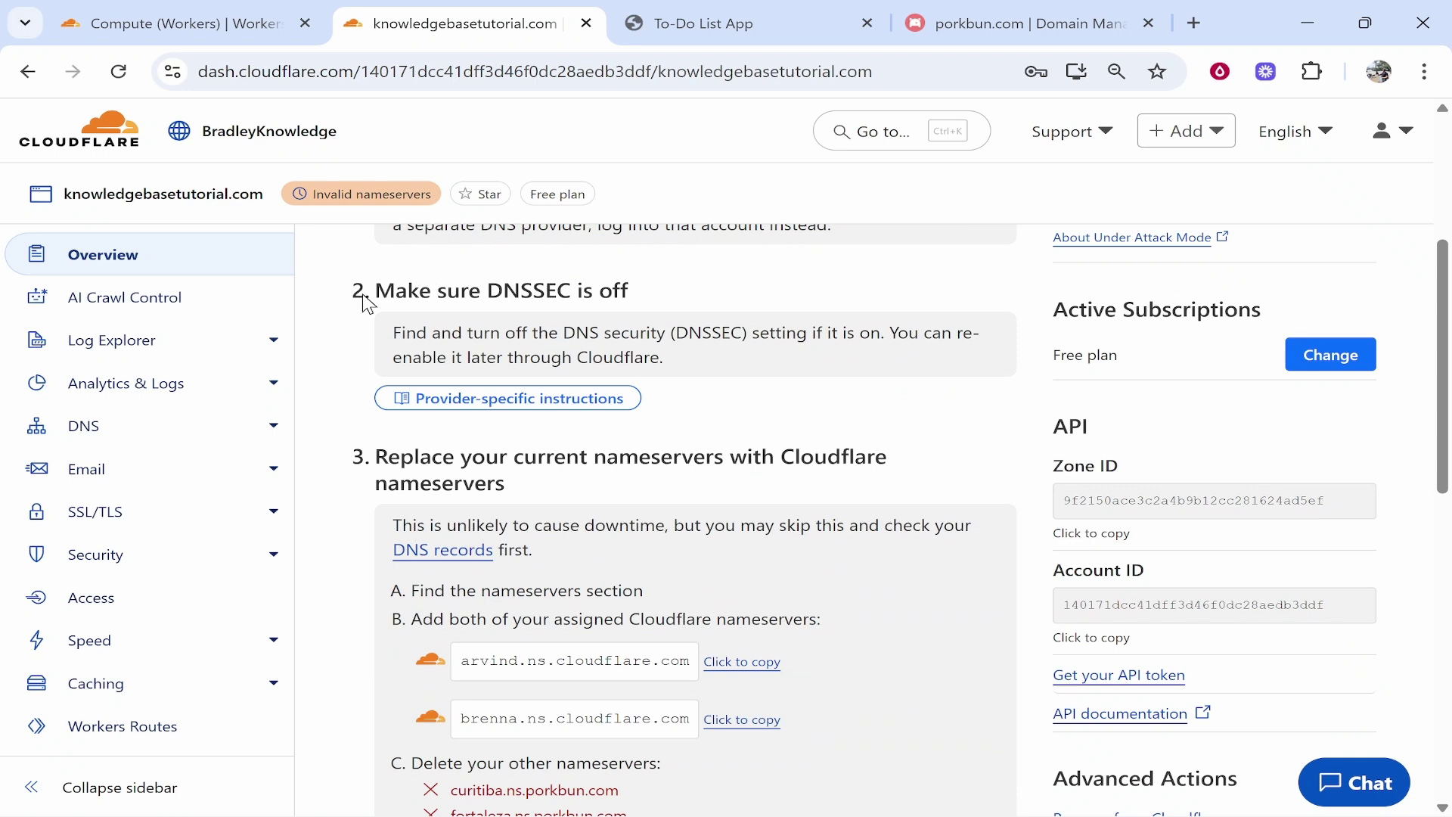
Expand knowledgebasetutorial.com's Details in Porkbun, leaving Porkbun DNSSEC off, and review its nameservers.
{"action": "left_click_drag", "start_coordinate": [363, 301], "coordinate": [655, 299]}
{"action": "left_click", "coordinate": [1184, 408]}
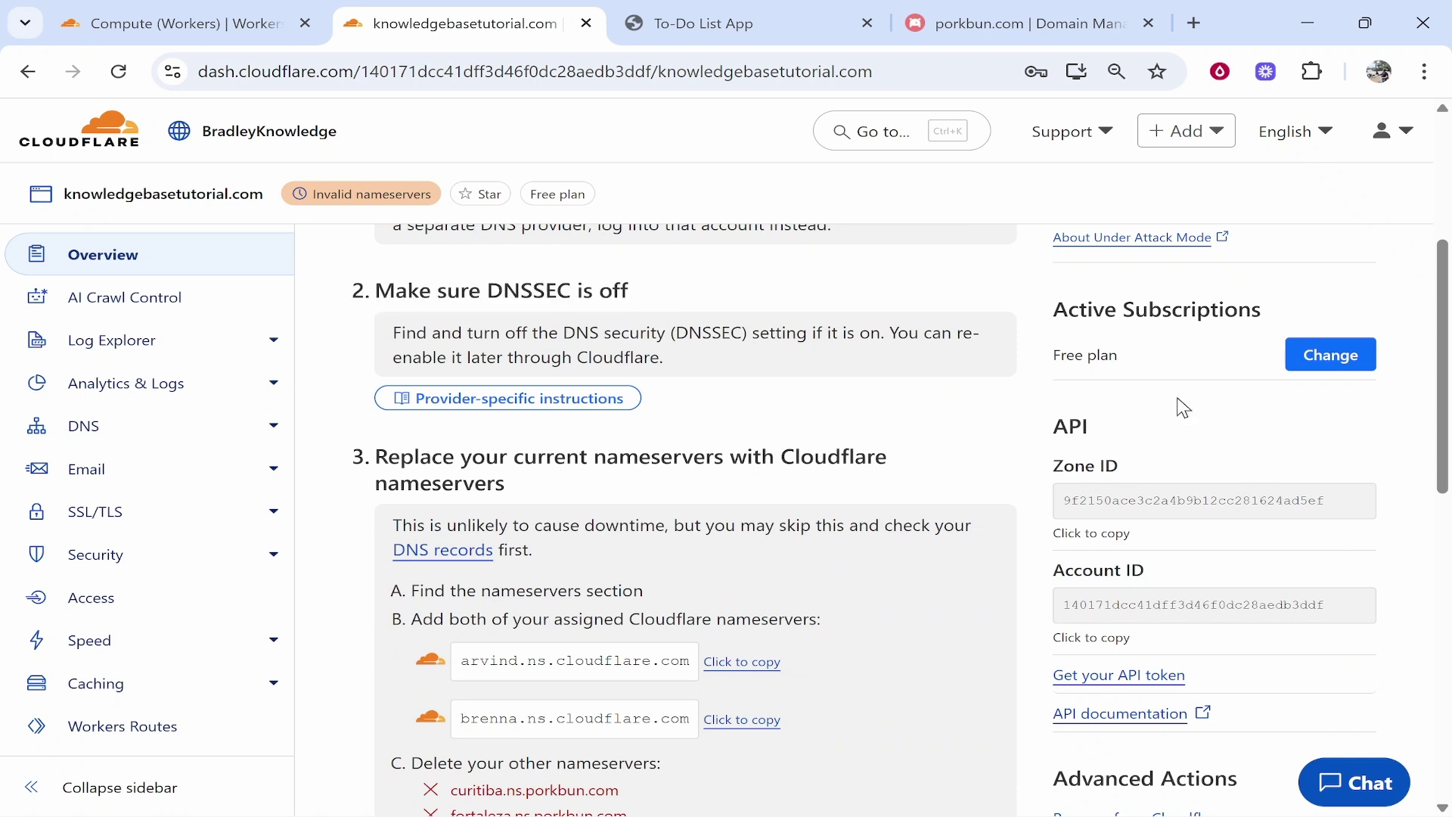
{"action": "left_click", "coordinate": [1023, 34]}
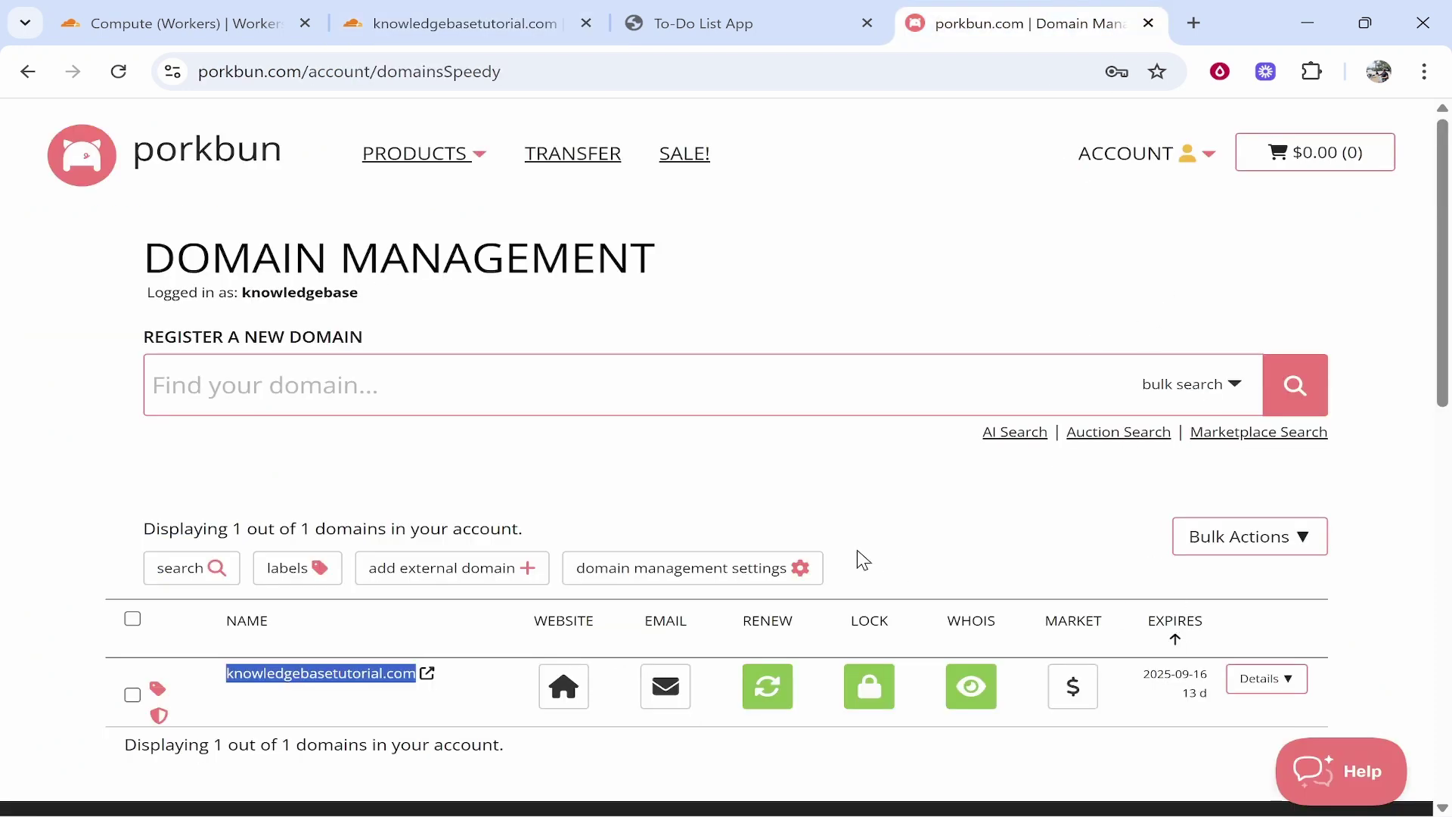
{"action": "left_click", "coordinate": [910, 694]}
{"action": "scroll", "coordinate": [843, 354], "scroll_direction": "down", "scroll_amount": 1}
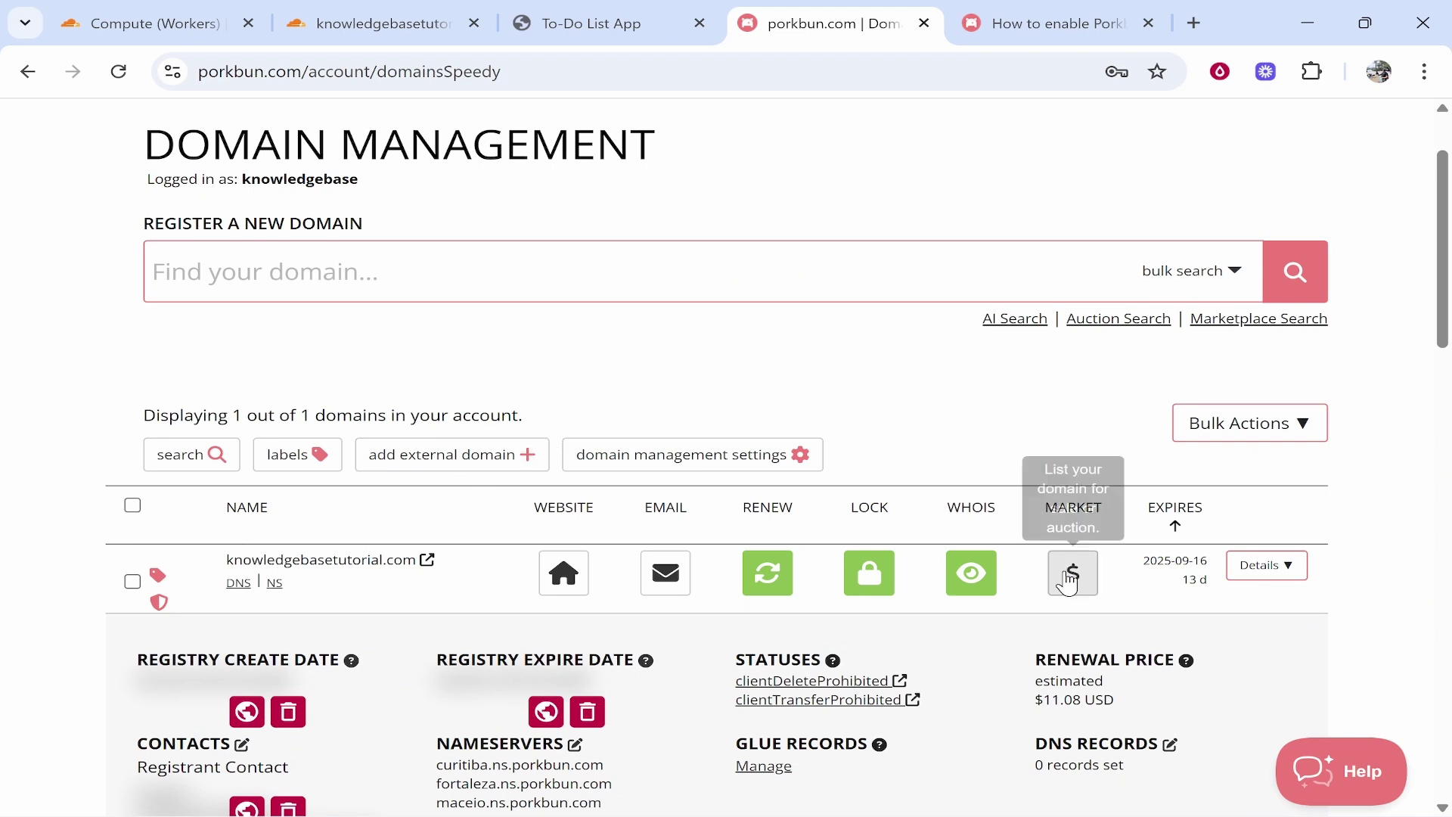
{"action": "scroll", "coordinate": [1295, 581], "scroll_direction": "down", "scroll_amount": 5}
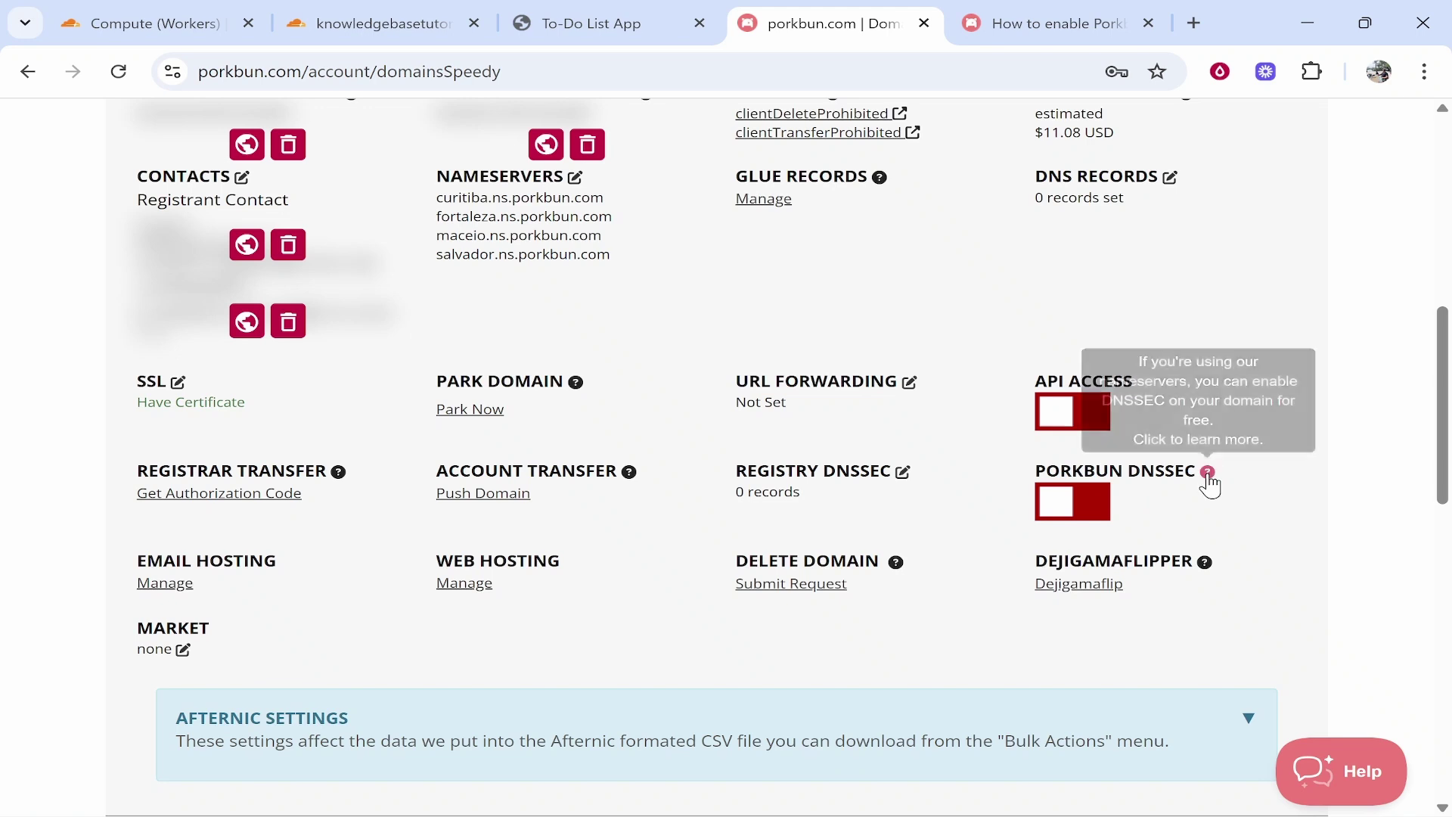
{"action": "left_click", "coordinate": [1055, 505]}
{"action": "left_click", "coordinate": [1063, 516]}
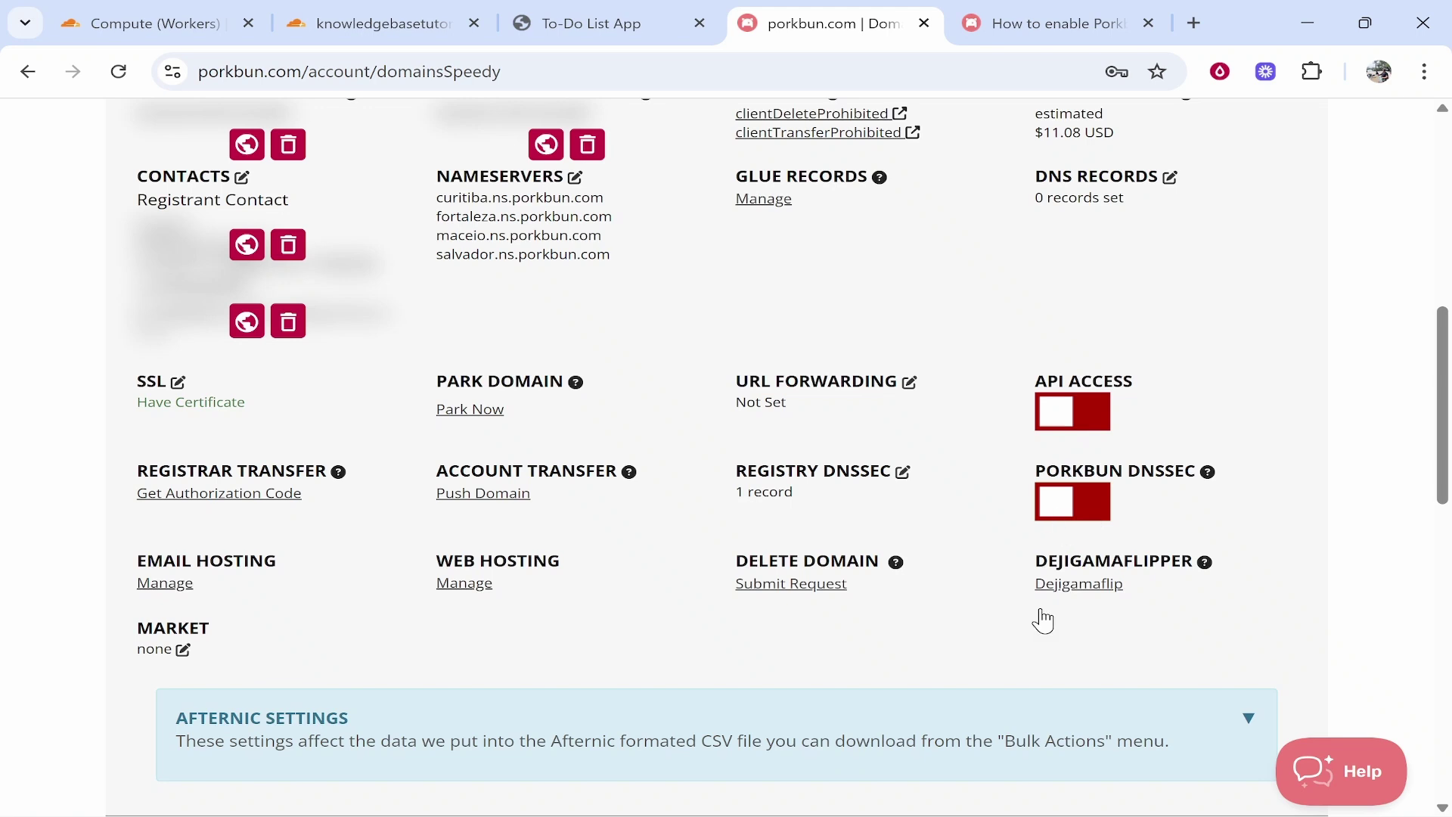
{"action": "scroll", "coordinate": [1123, 515], "scroll_direction": "up", "scroll_amount": 2}
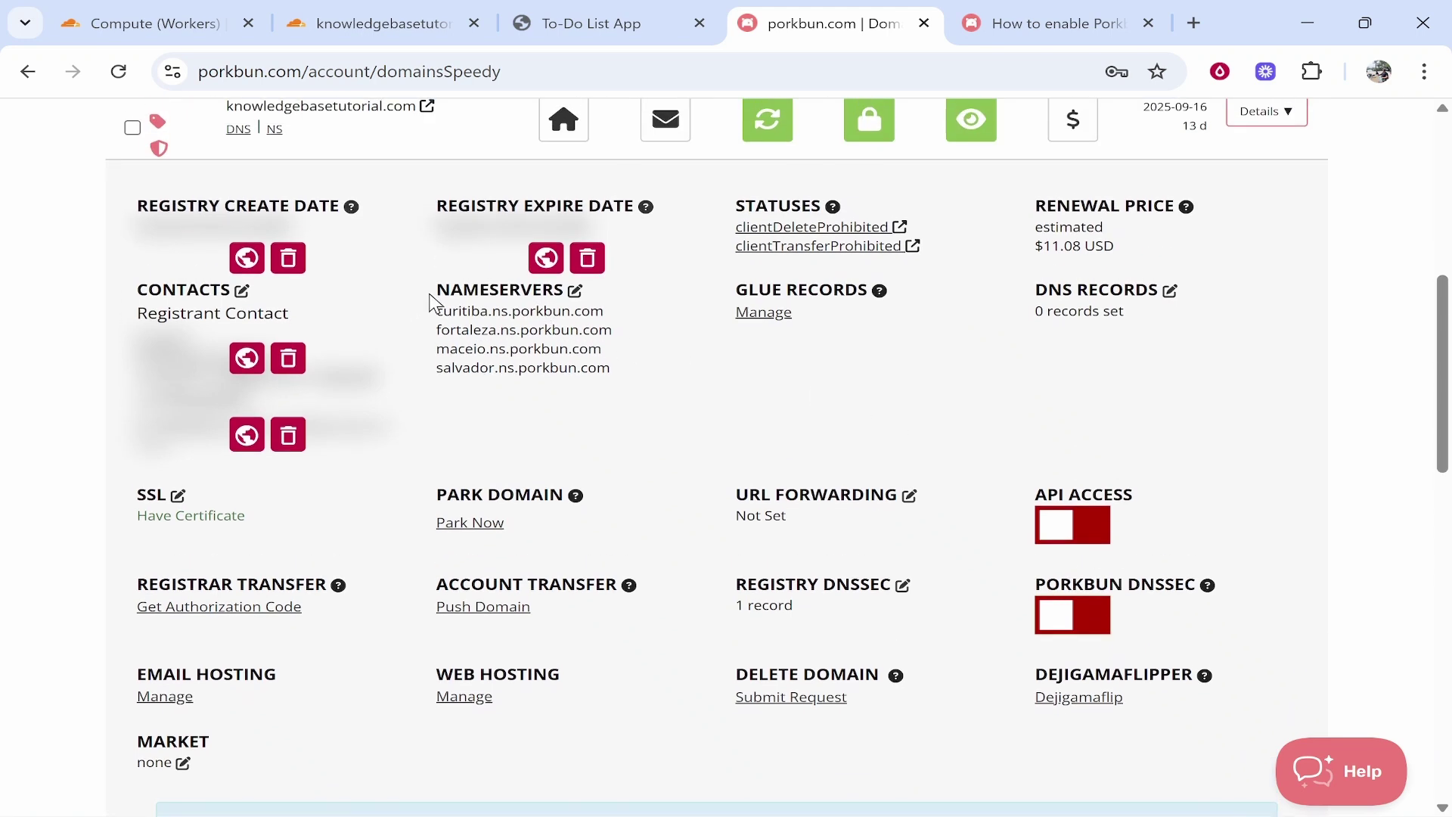
{"action": "left_click_drag", "start_coordinate": [441, 290], "coordinate": [600, 383]}
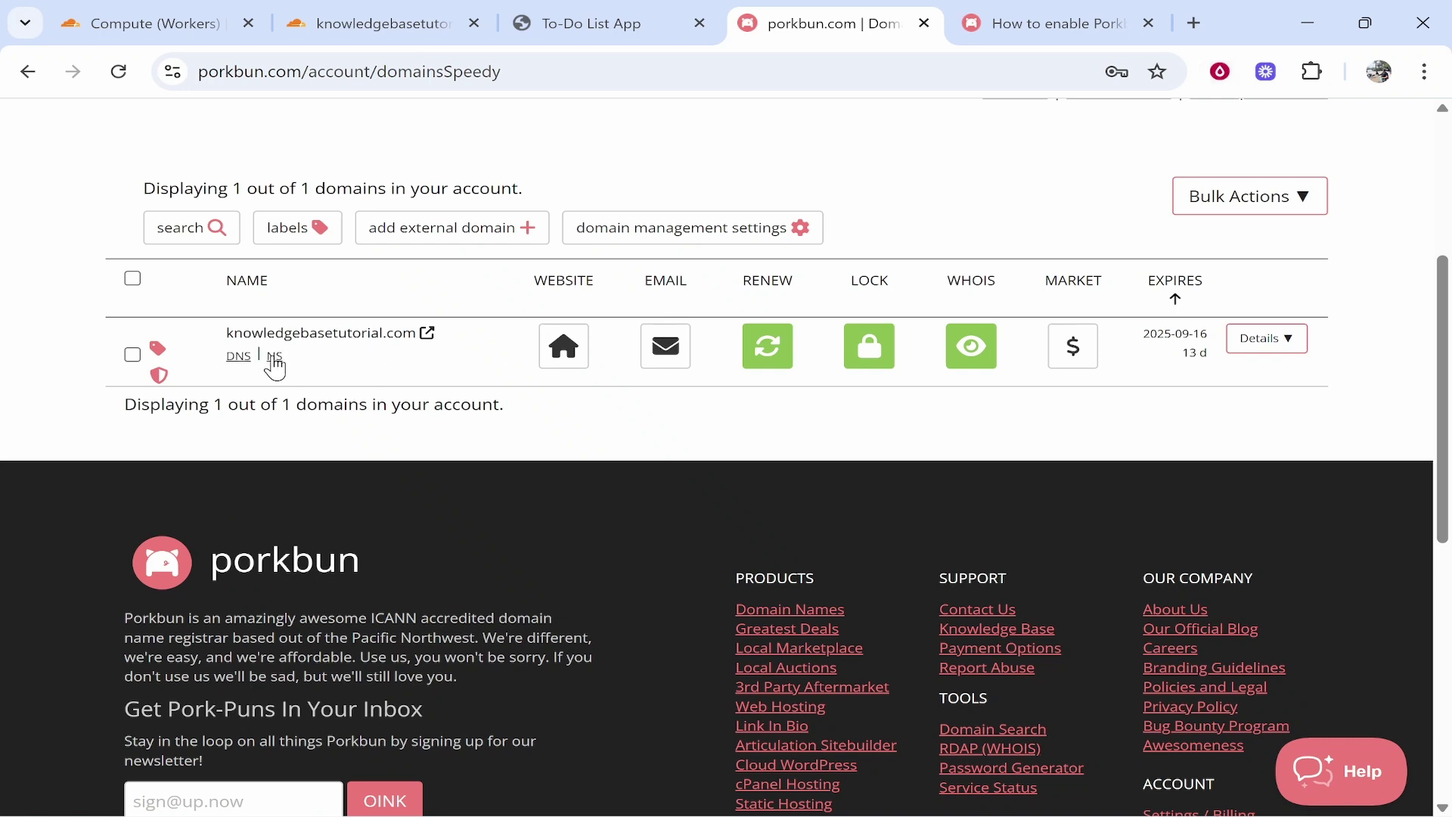
Clear Porkbun's old nameservers and enter arvind.ns.cloudflare.com as the first nameserver.
{"action": "left_click", "coordinate": [277, 358]}
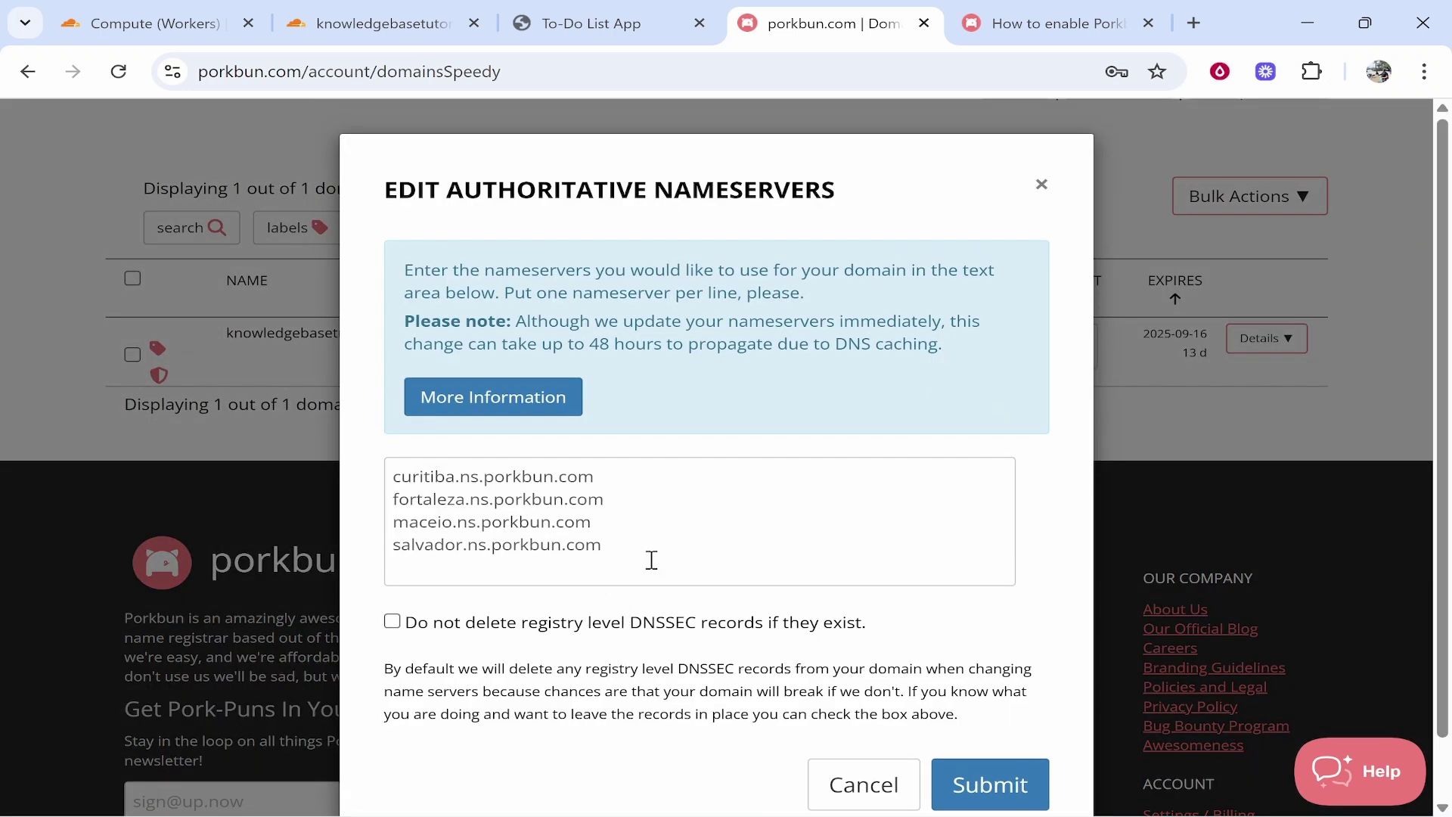
{"action": "left_click", "coordinate": [665, 565]}
{"action": "key", "text": "ctrl+a"}
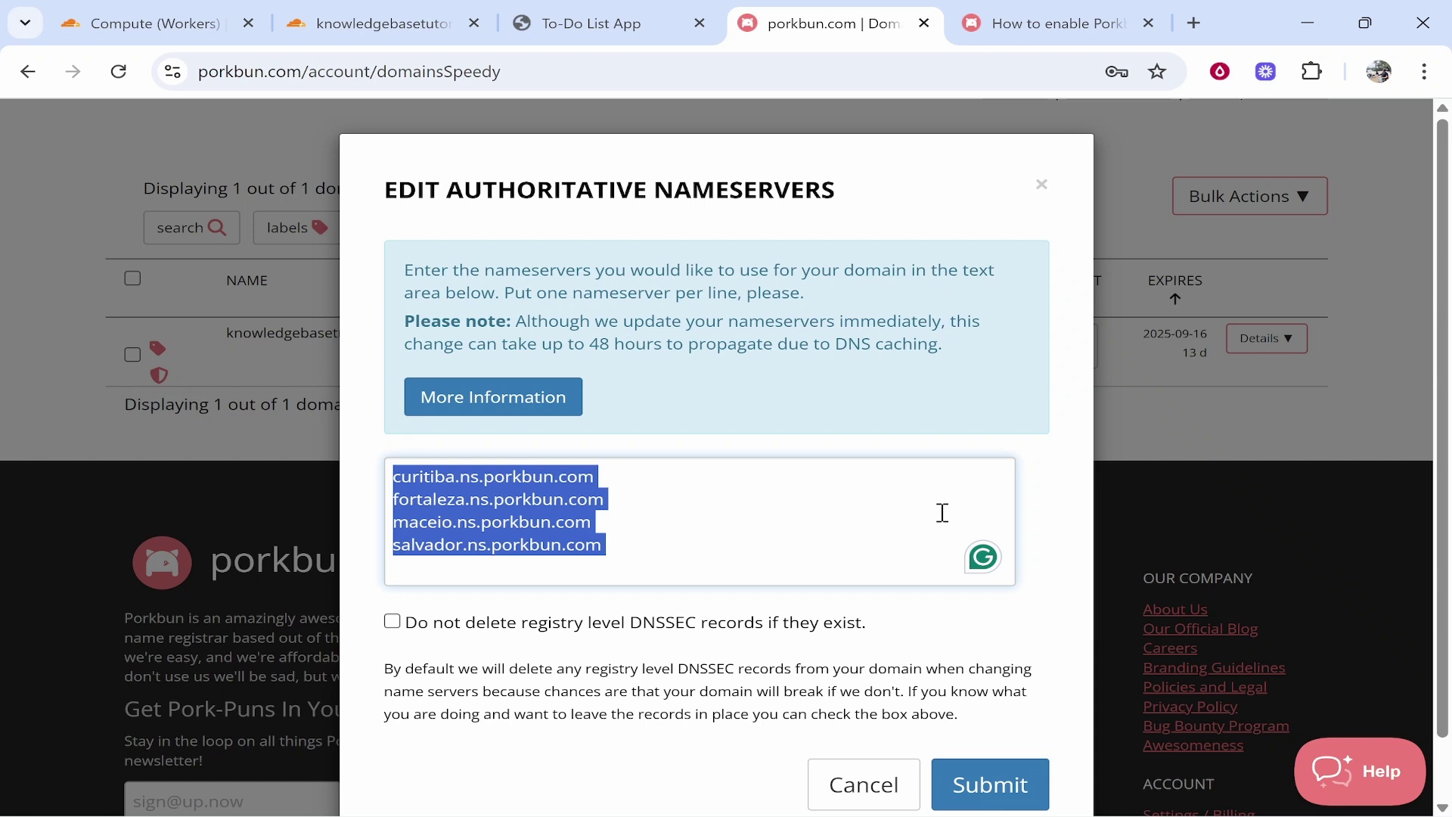
{"action": "key", "text": "BackSpace"}
{"action": "left_click", "coordinate": [421, 14]}
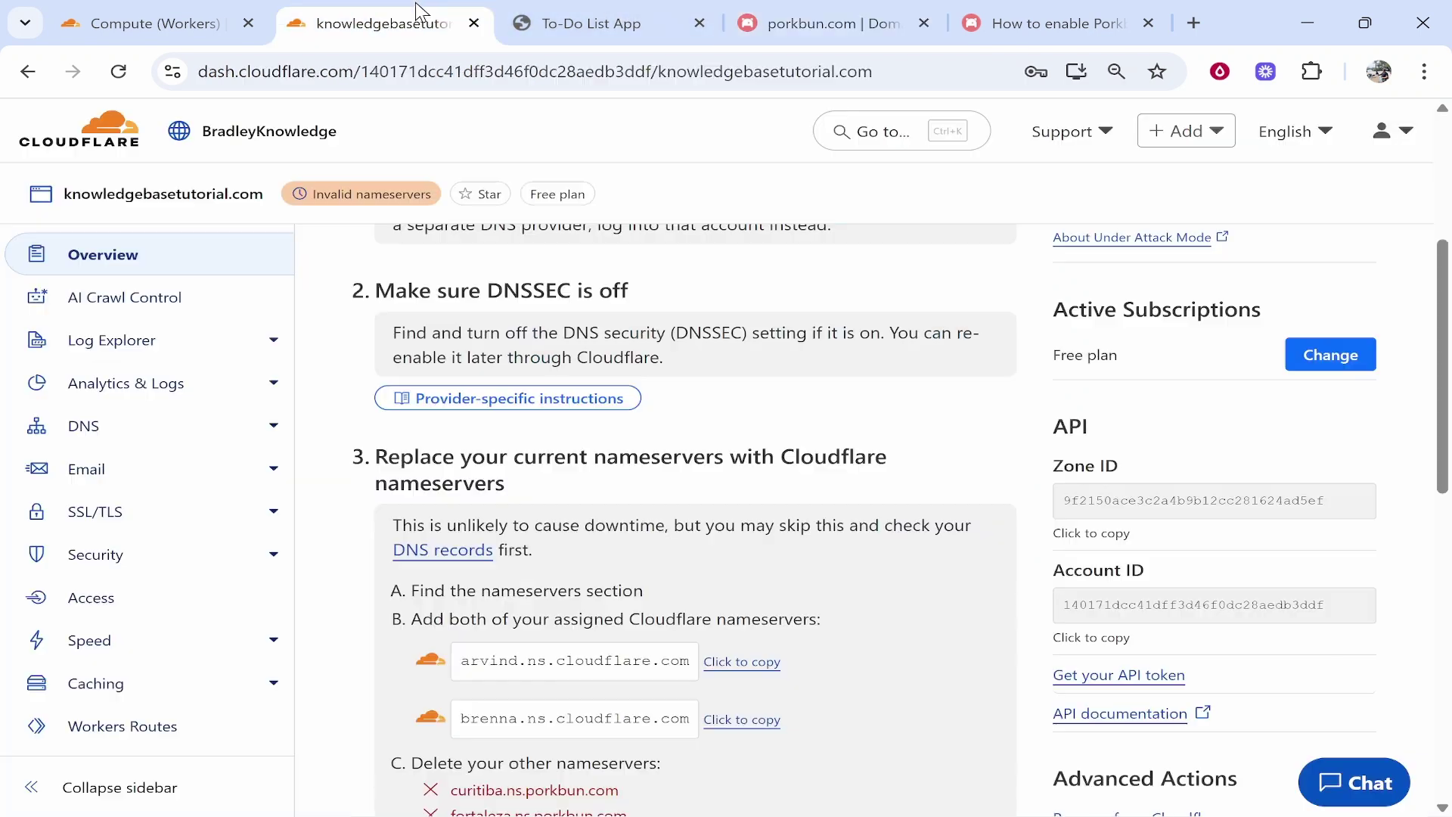
{"action": "scroll", "coordinate": [573, 505], "scroll_direction": "down", "scroll_amount": 2}
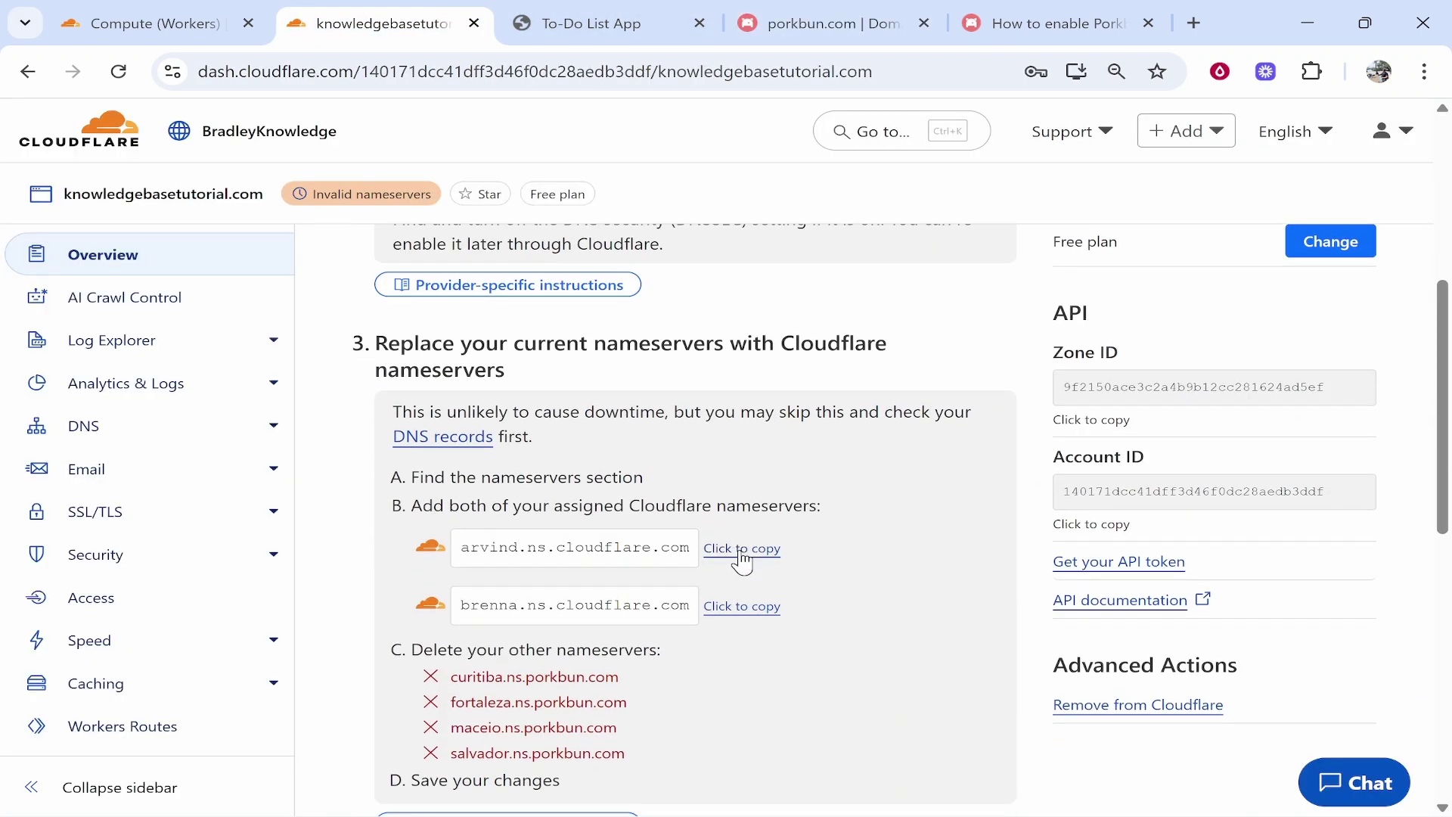
{"action": "left_click", "coordinate": [741, 553]}
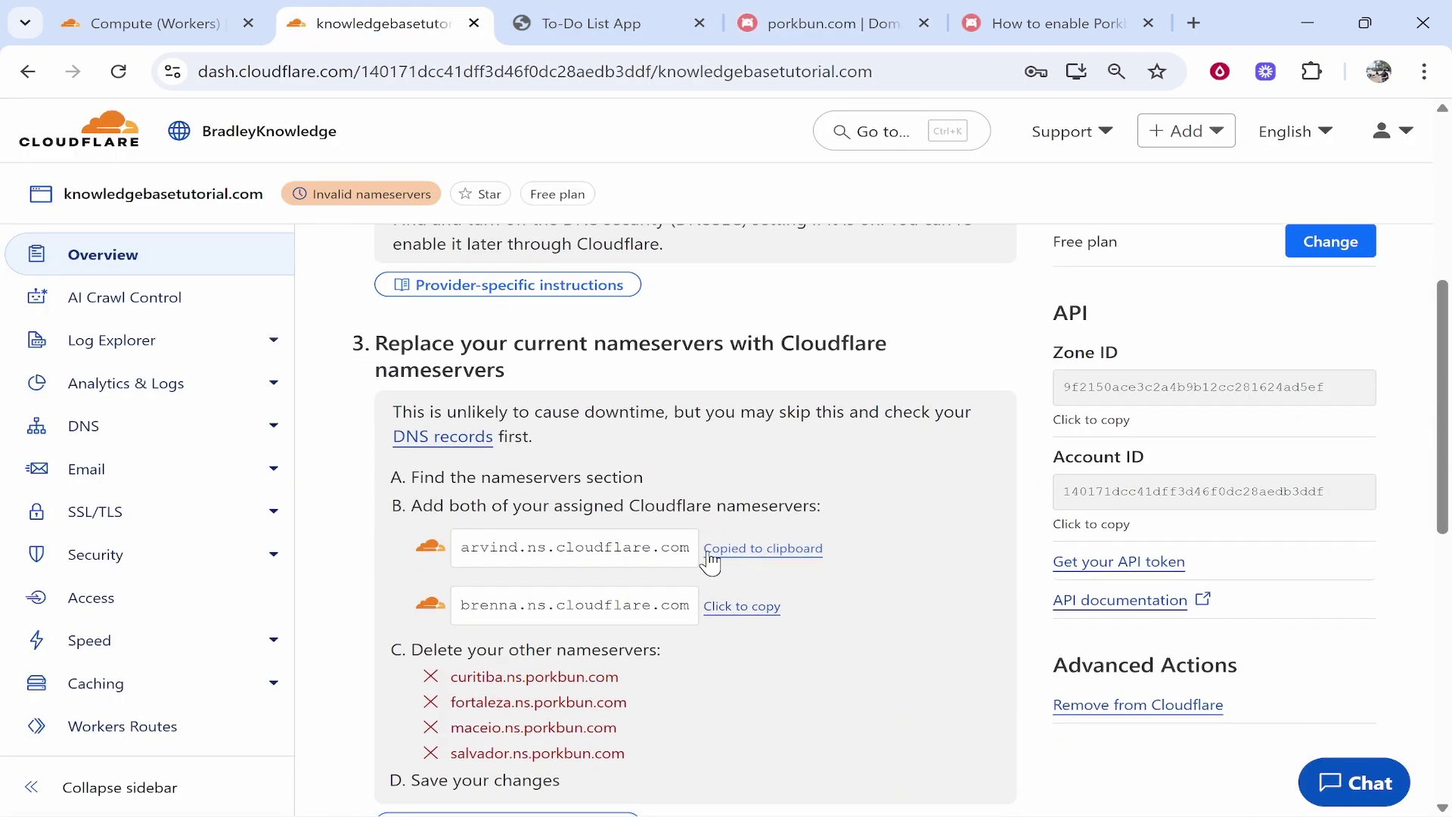
{"action": "left_click", "coordinate": [879, 25]}
{"action": "right_click", "coordinate": [580, 492]}
{"action": "left_click", "coordinate": [657, 508]}
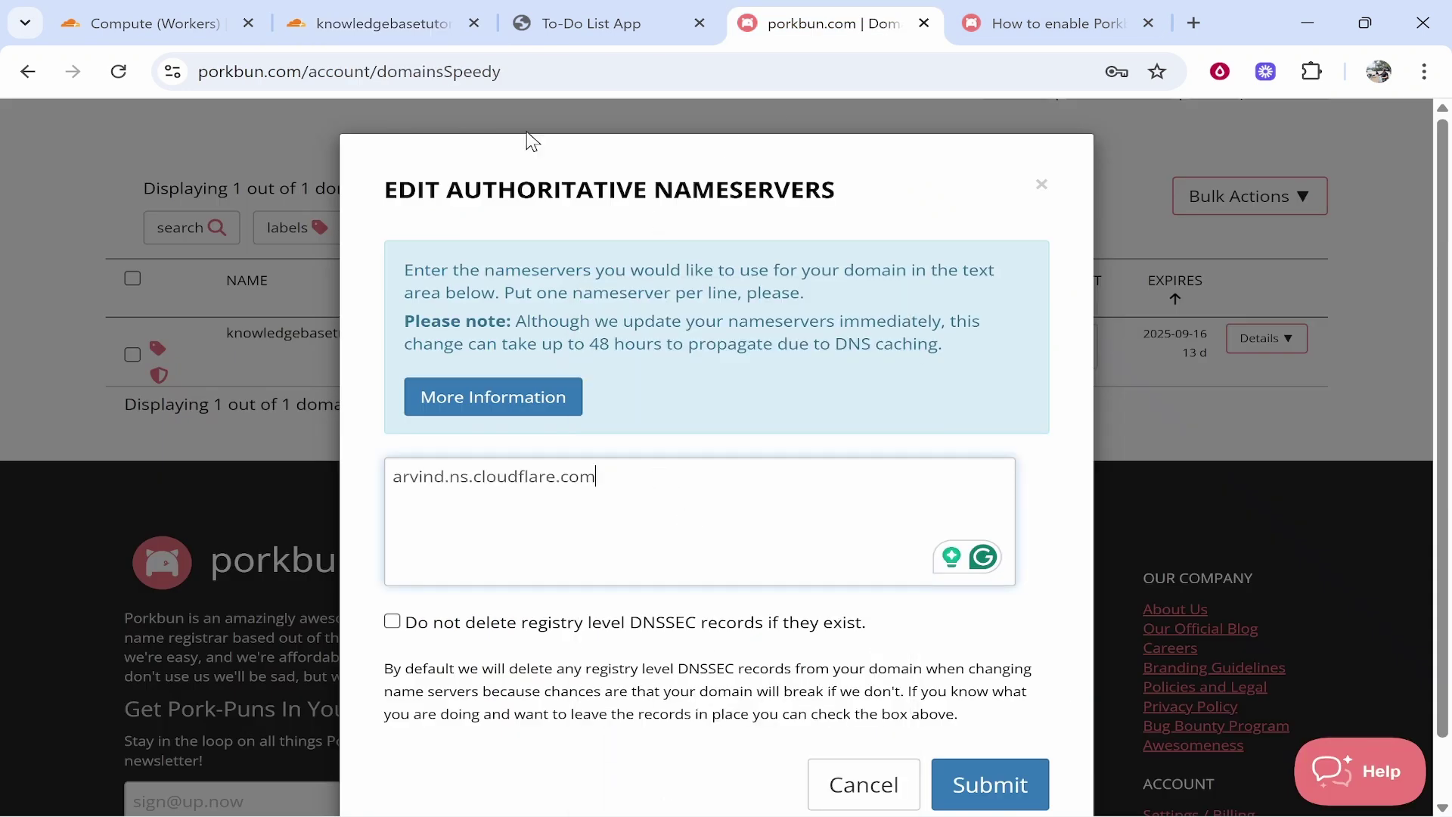
Add brenna.ns.cloudflare.com as the second nameserver, then submit and confirm the change.
{"action": "left_click", "coordinate": [382, 23]}
{"action": "left_click", "coordinate": [736, 612]}
{"action": "left_click", "coordinate": [836, 26]}
{"action": "right_click", "coordinate": [563, 491]}
{"action": "left_click", "coordinate": [627, 505]}
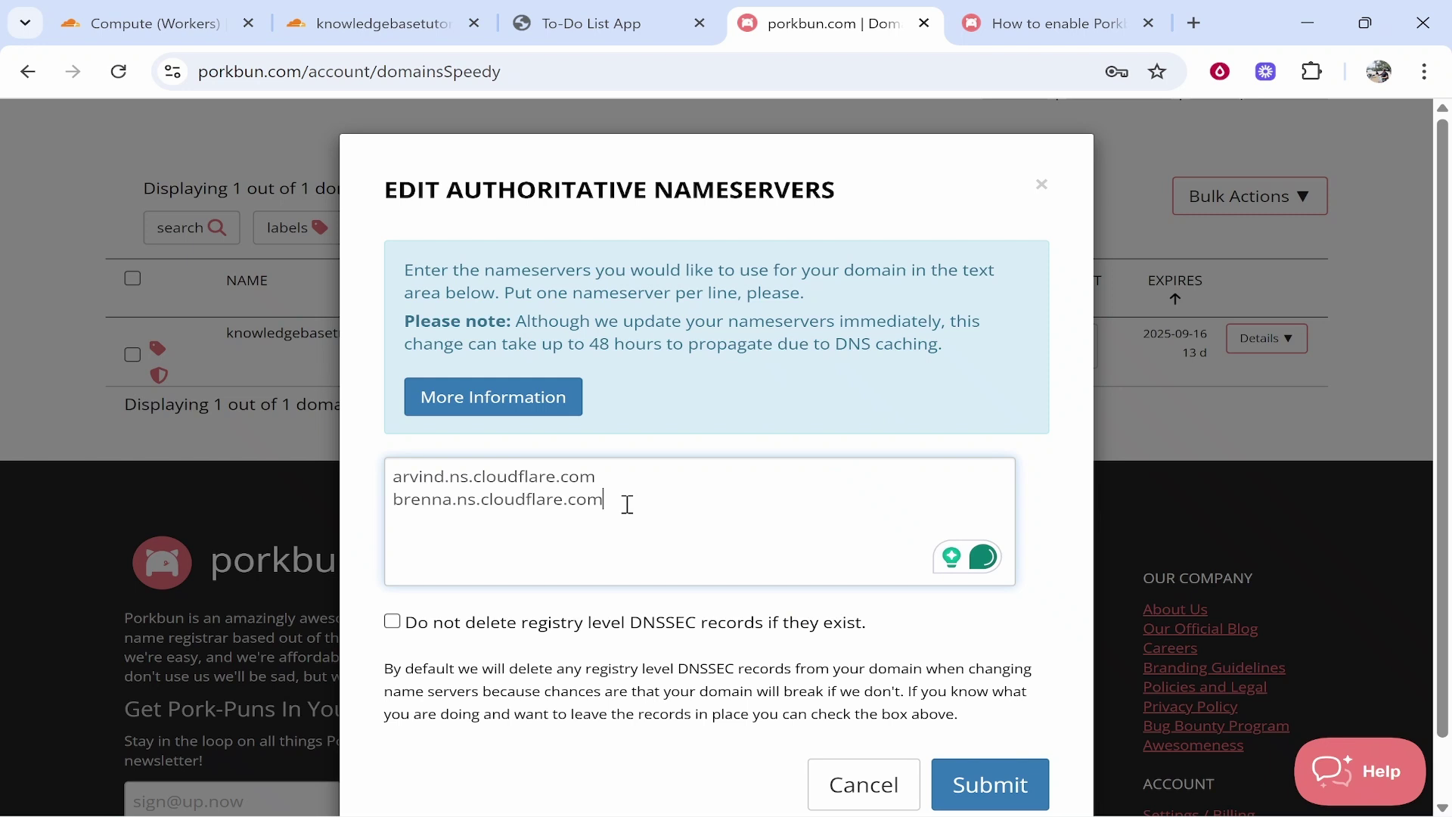
{"action": "left_click", "coordinate": [998, 798]}
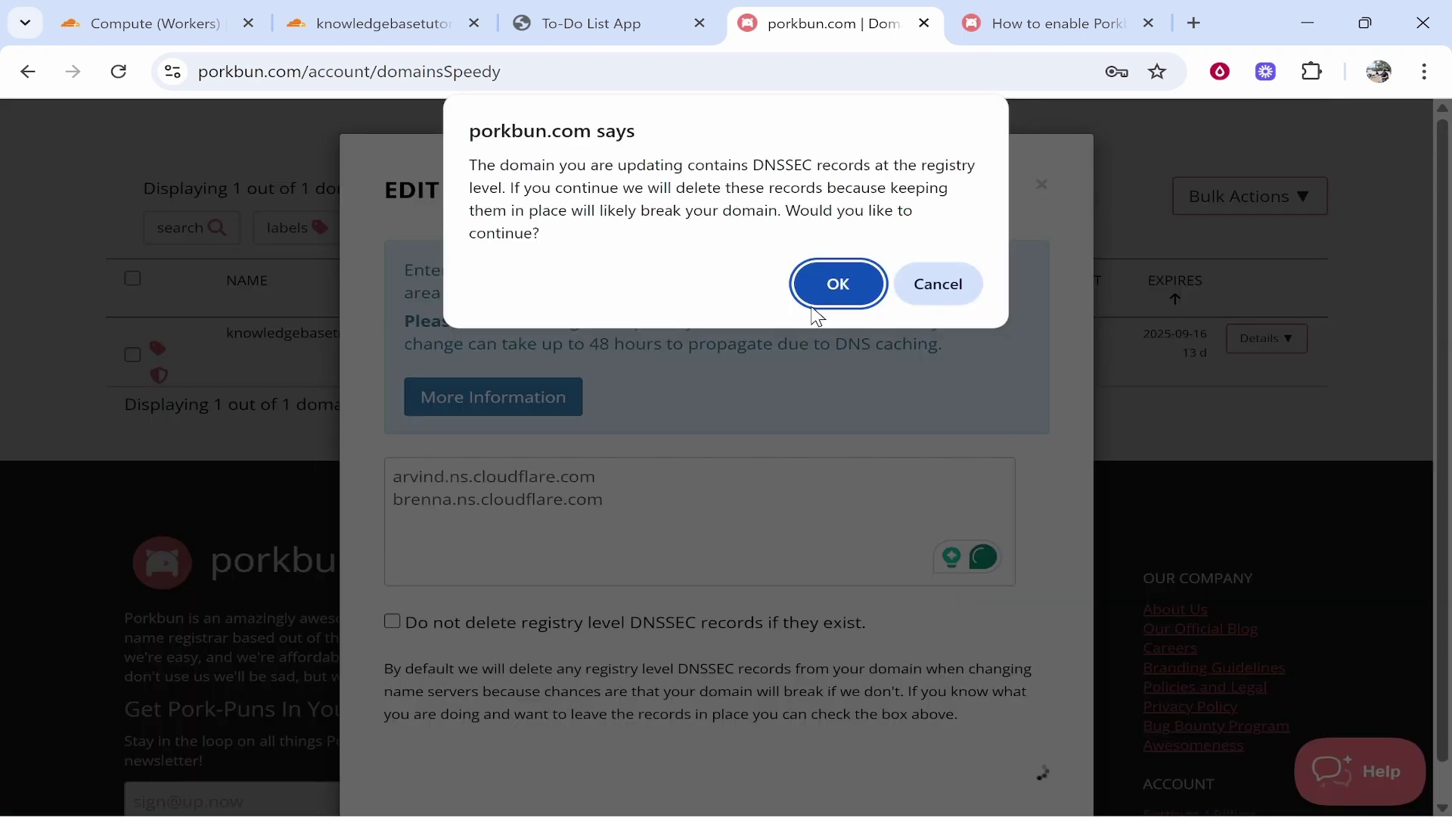
{"action": "left_click", "coordinate": [832, 282]}
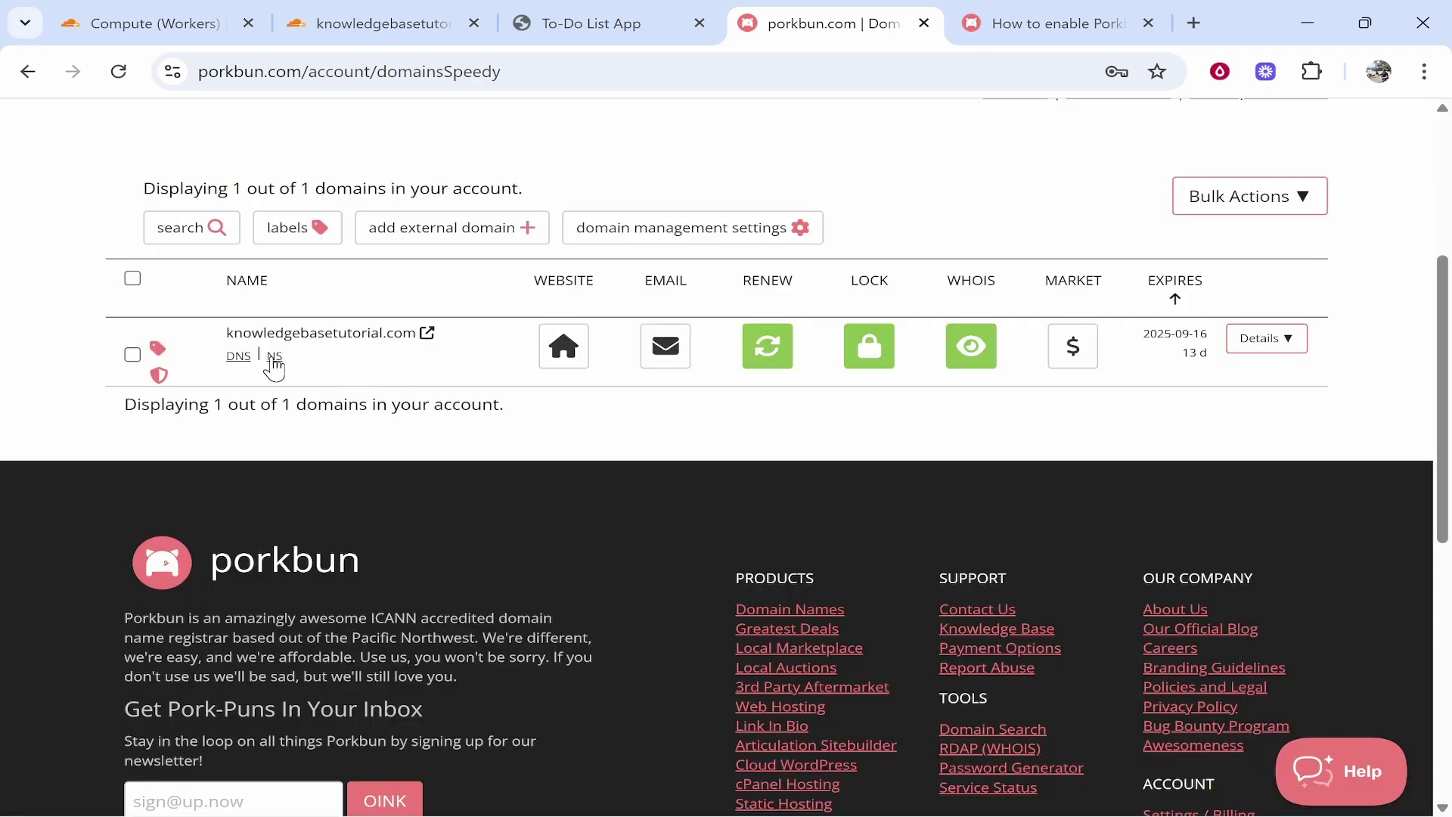
Recheck the domain's nameserver settings in Porkbun and close them unchanged.
{"action": "left_click", "coordinate": [274, 360]}
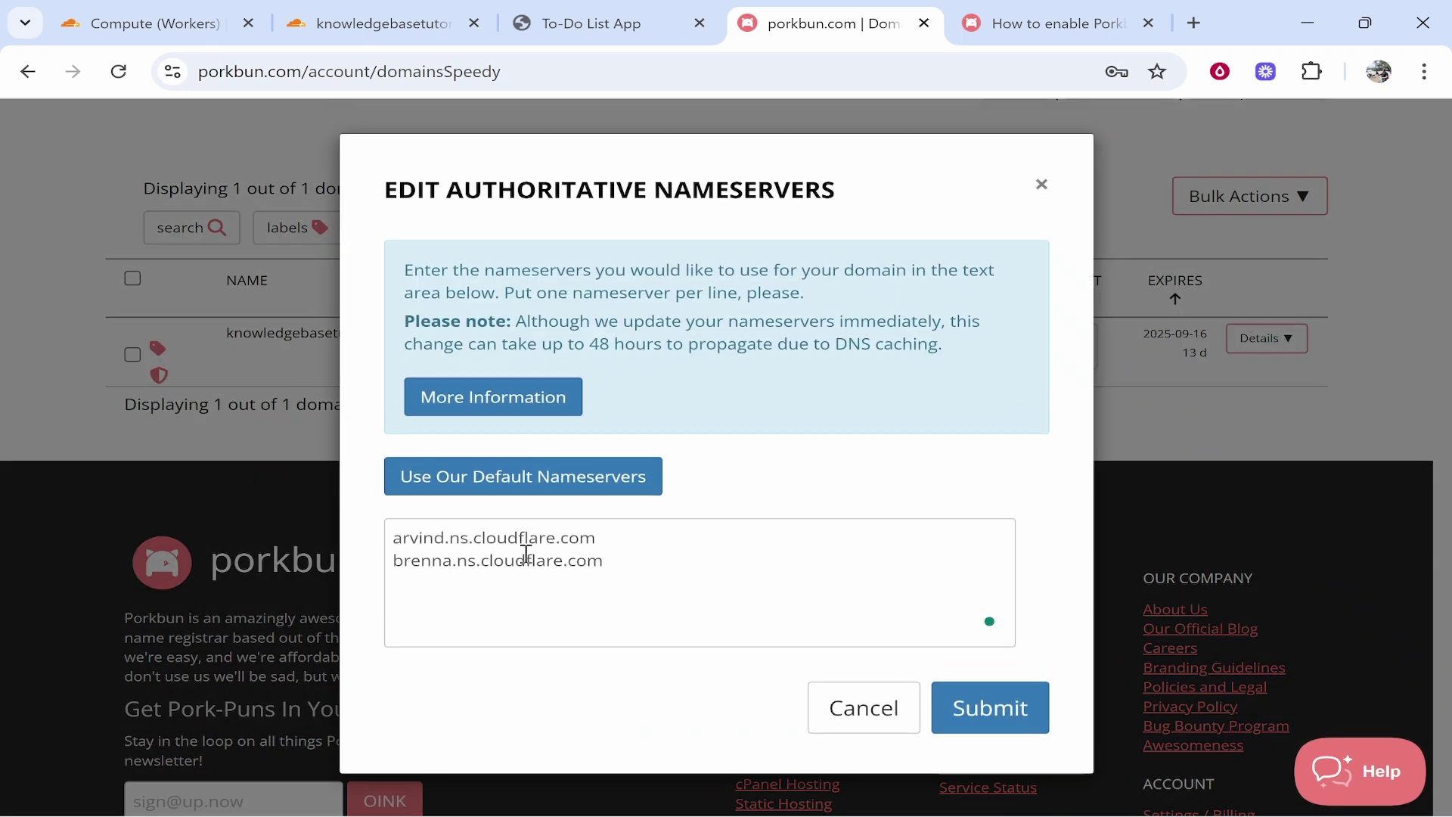
{"action": "key", "text": "ctrl+a"}
{"action": "left_click", "coordinate": [858, 719]}
Reload Cloudflare's overview and recheck nameservers until knowledgebasetutorial.com shows Active.
{"action": "left_click", "coordinate": [371, 6]}
{"action": "scroll", "coordinate": [716, 366], "scroll_direction": "up", "scroll_amount": 5}
{"action": "scroll", "coordinate": [486, 249], "scroll_direction": "down", "scroll_amount": 1}
{"action": "scroll", "coordinate": [501, 270], "scroll_direction": "down", "scroll_amount": 1}
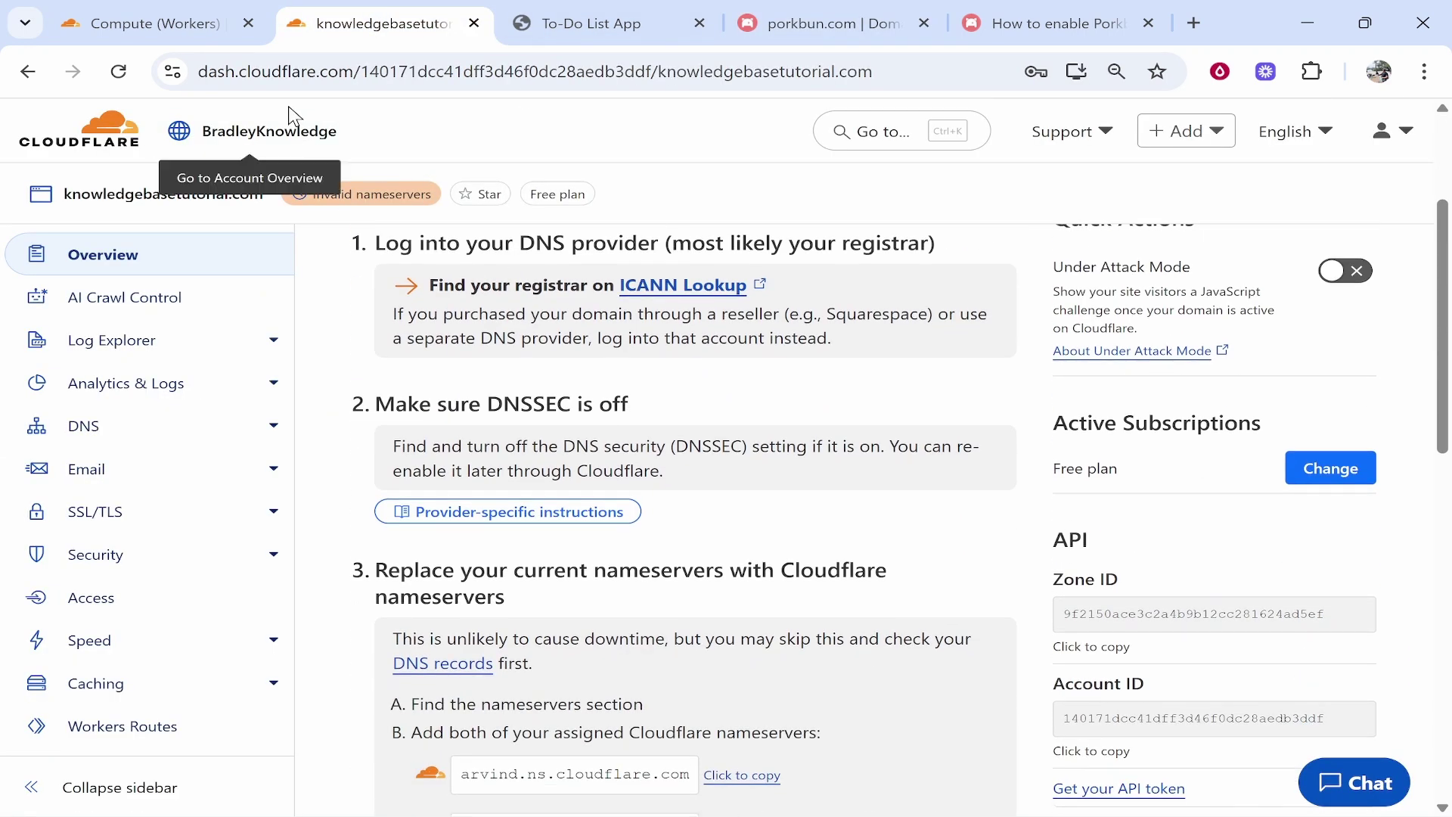
{"action": "left_click", "coordinate": [121, 73]}
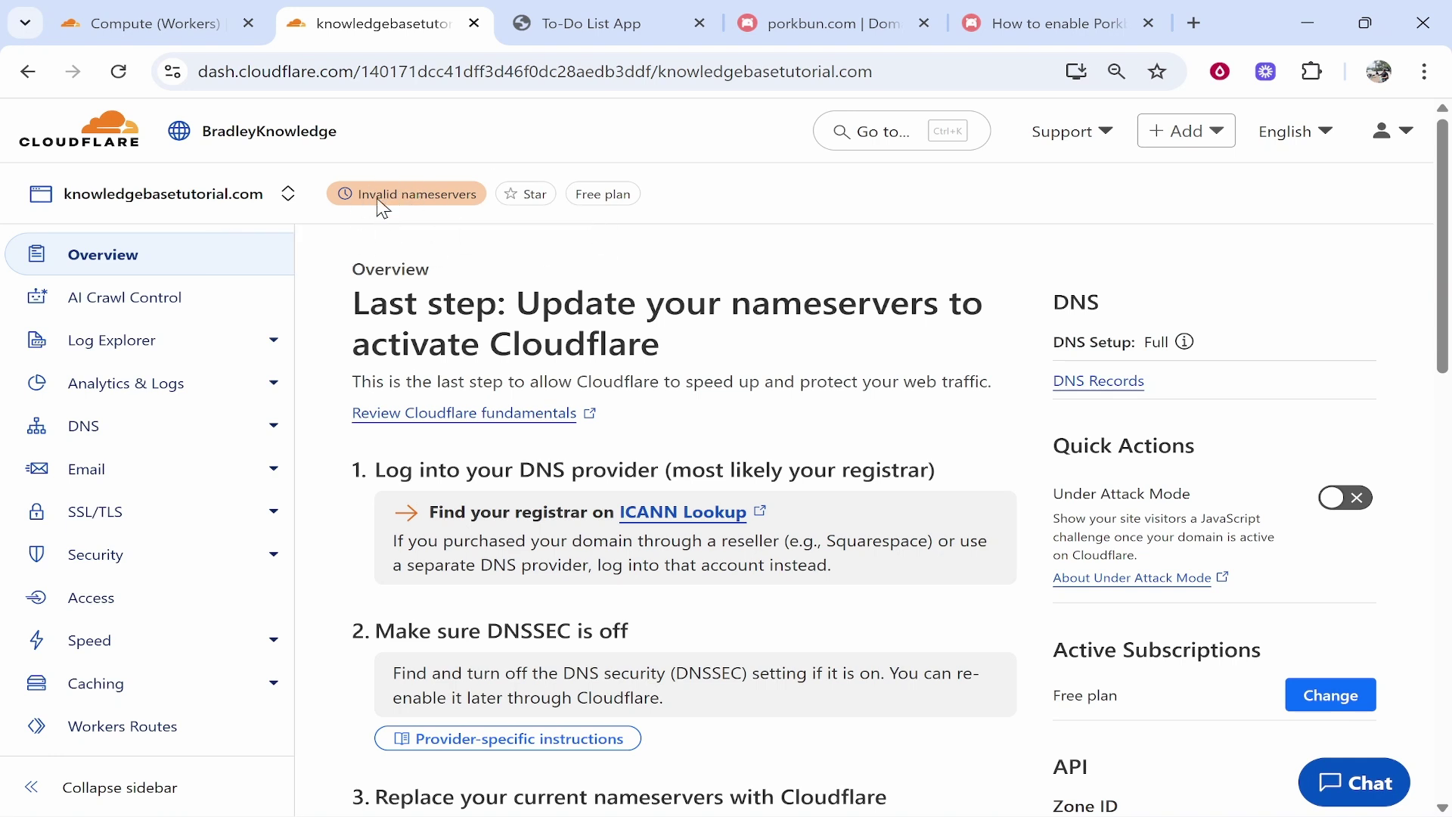
{"action": "left_click", "coordinate": [118, 71]}
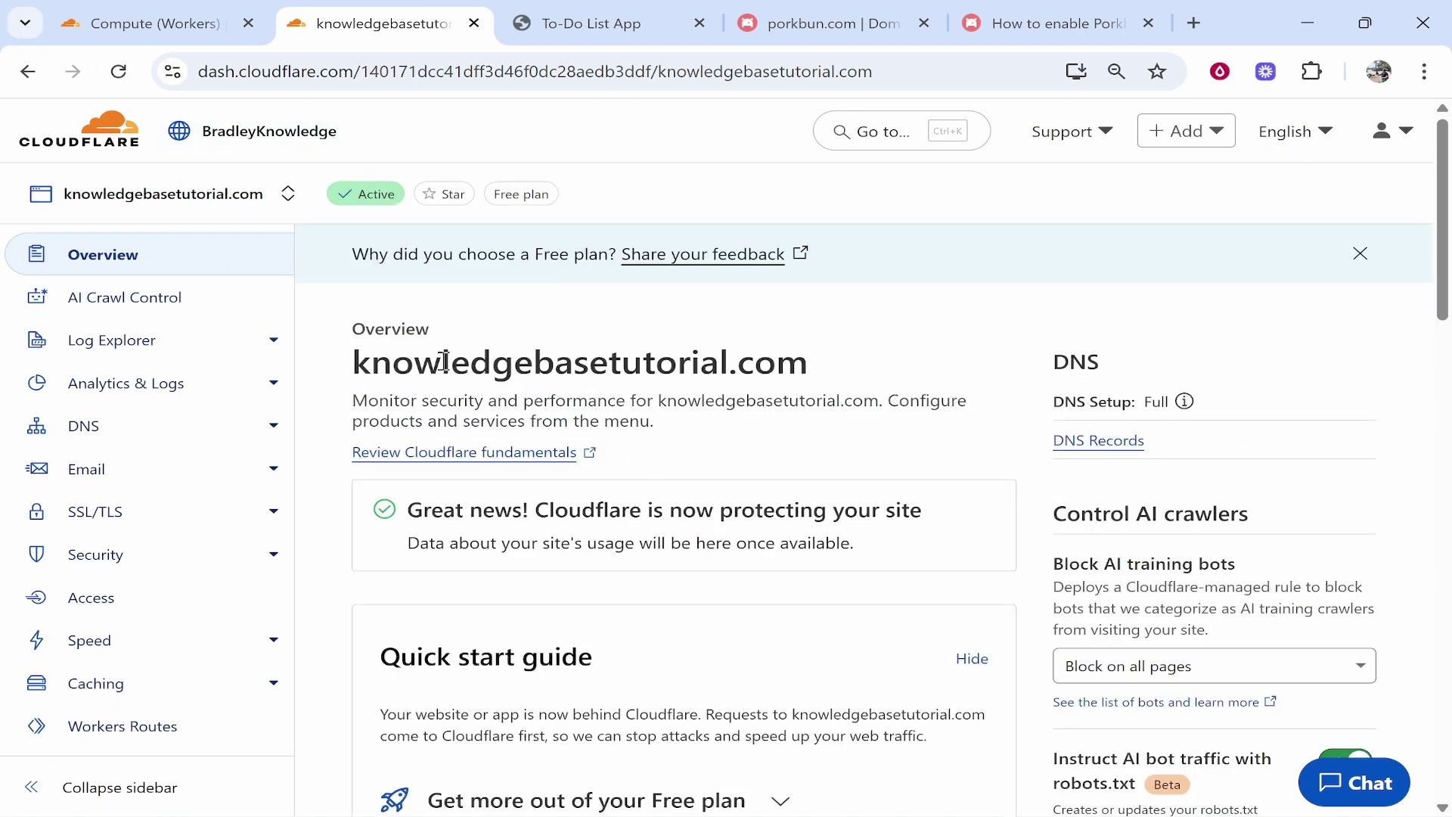
From the account home, go to Workers & Pages and open the todovideo project's Custom domains.
{"action": "scroll", "coordinate": [159, 424], "scroll_direction": "down", "scroll_amount": 4}
{"action": "scroll", "coordinate": [165, 428], "scroll_direction": "up", "scroll_amount": 5}
{"action": "left_click", "coordinate": [114, 131]}
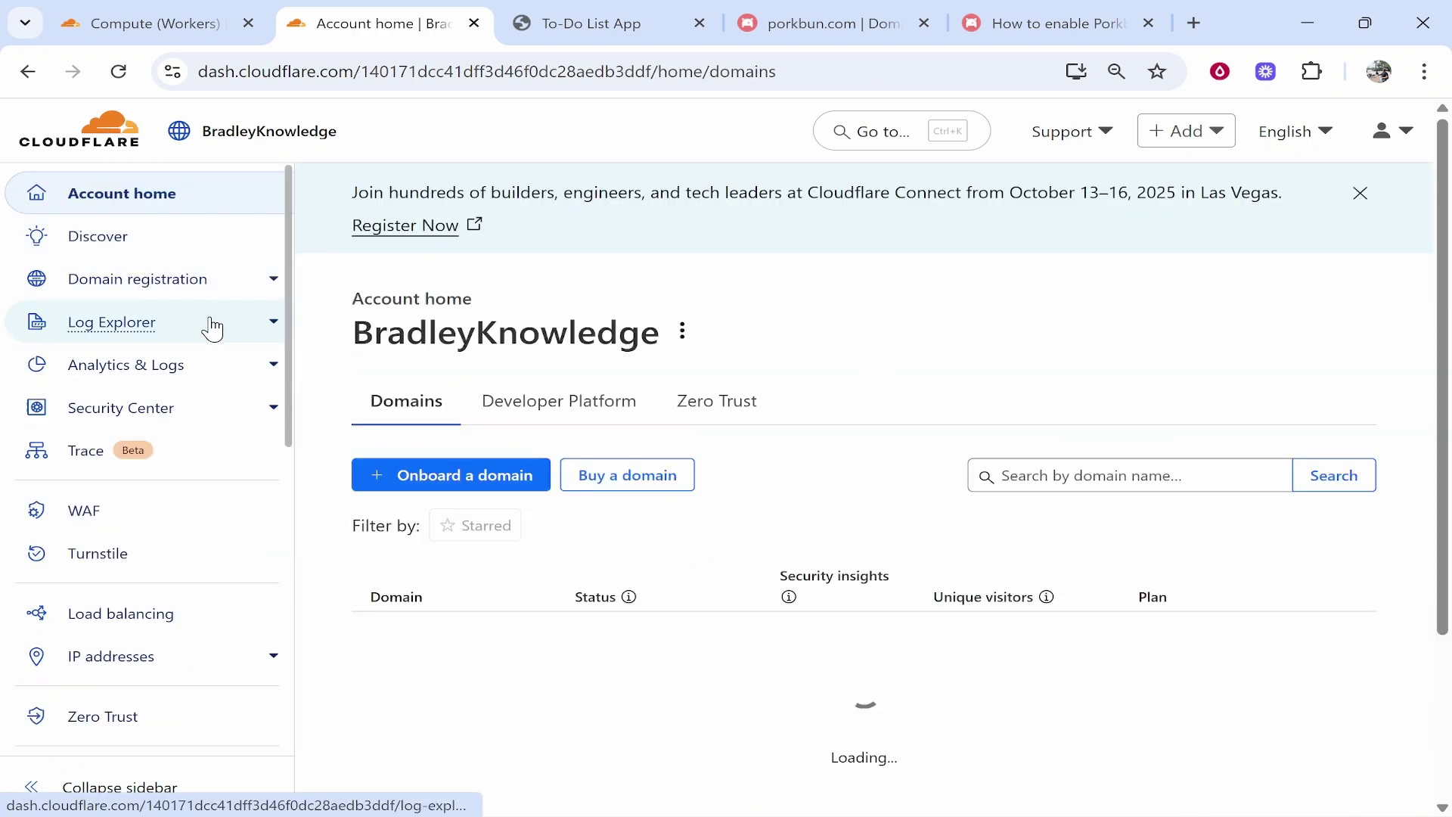
{"action": "scroll", "coordinate": [209, 327], "scroll_direction": "down", "scroll_amount": 3}
{"action": "left_click", "coordinate": [125, 559]}
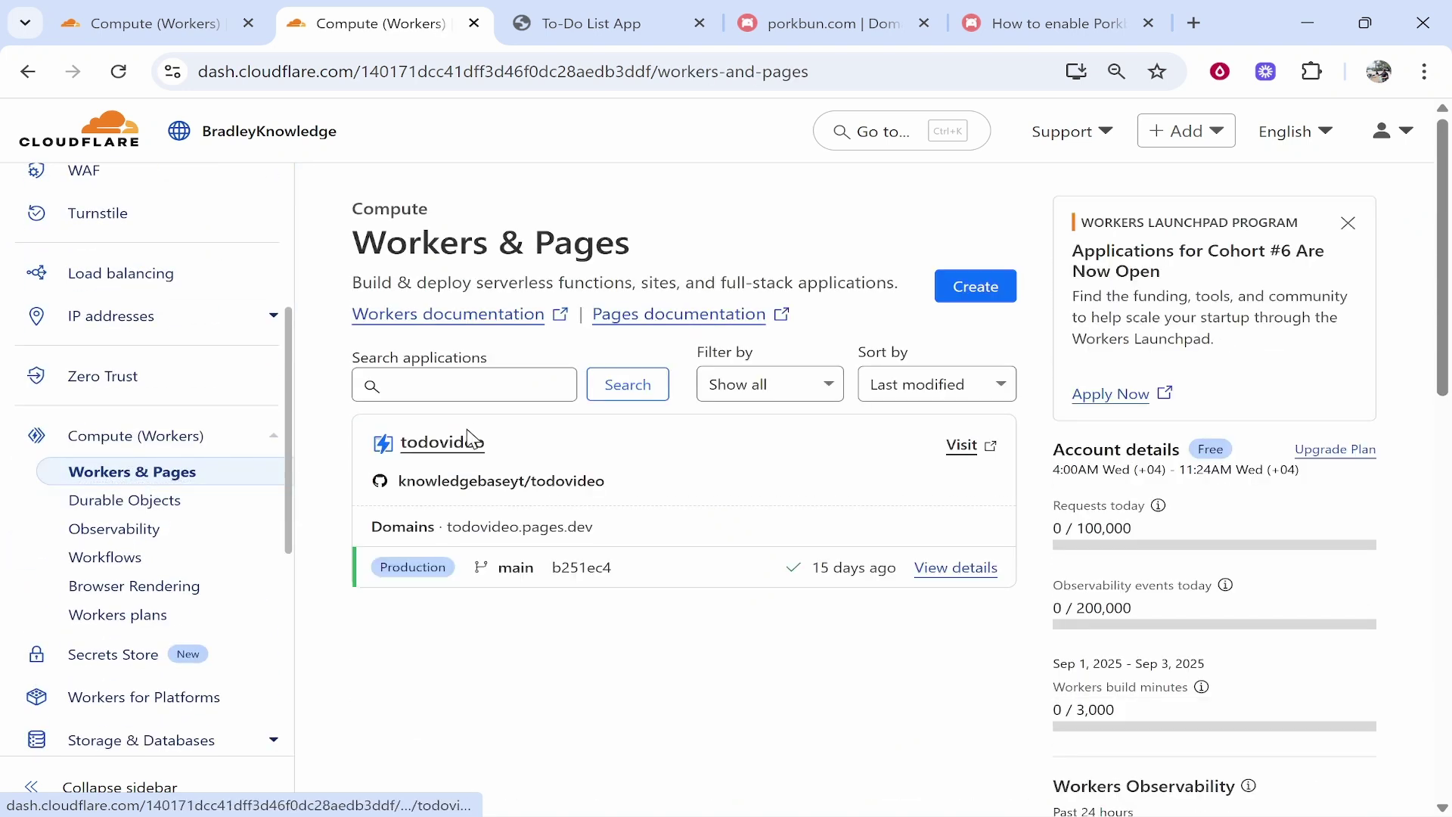
{"action": "left_click", "coordinate": [435, 452]}
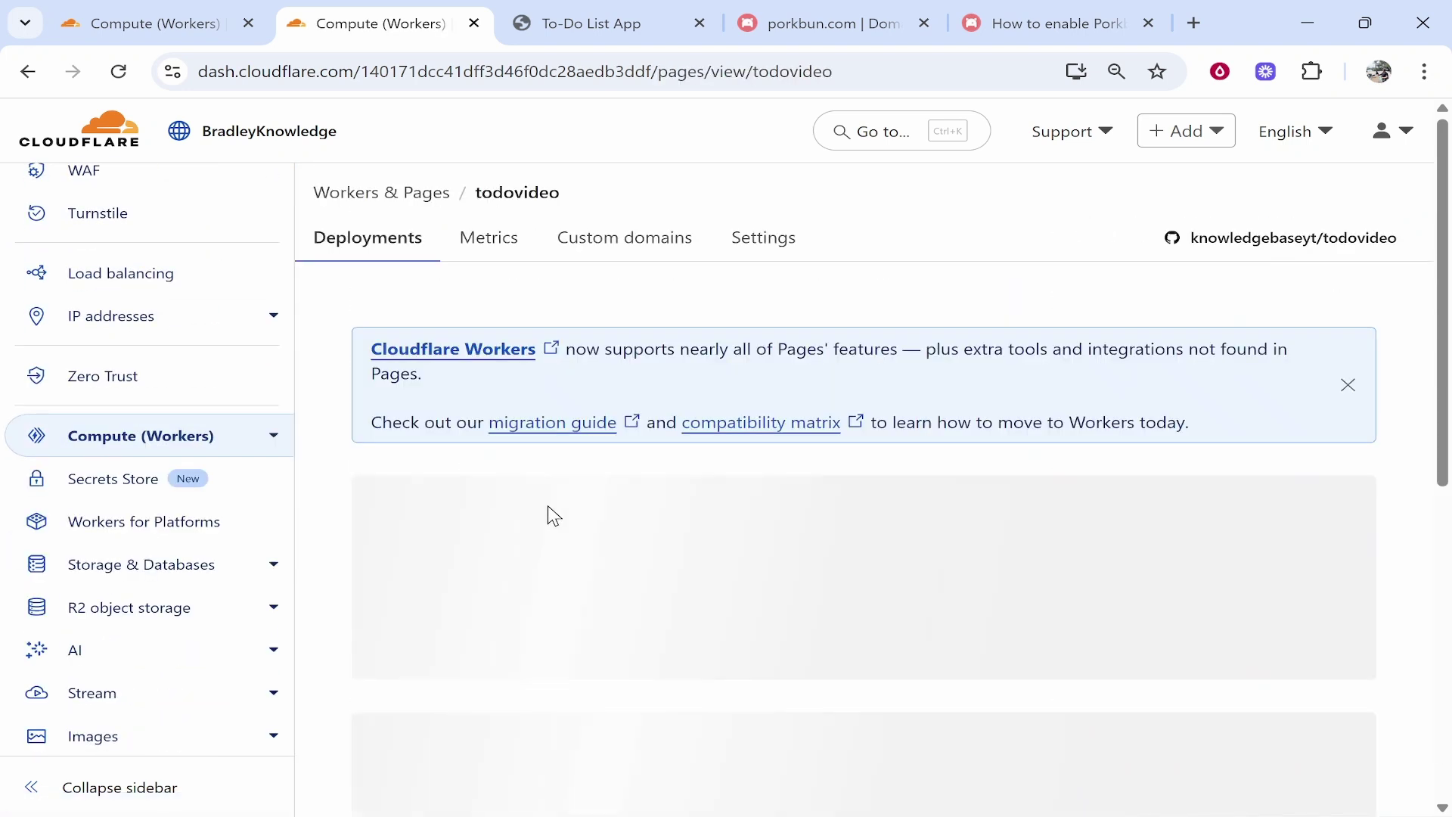
{"action": "left_click", "coordinate": [626, 241]}
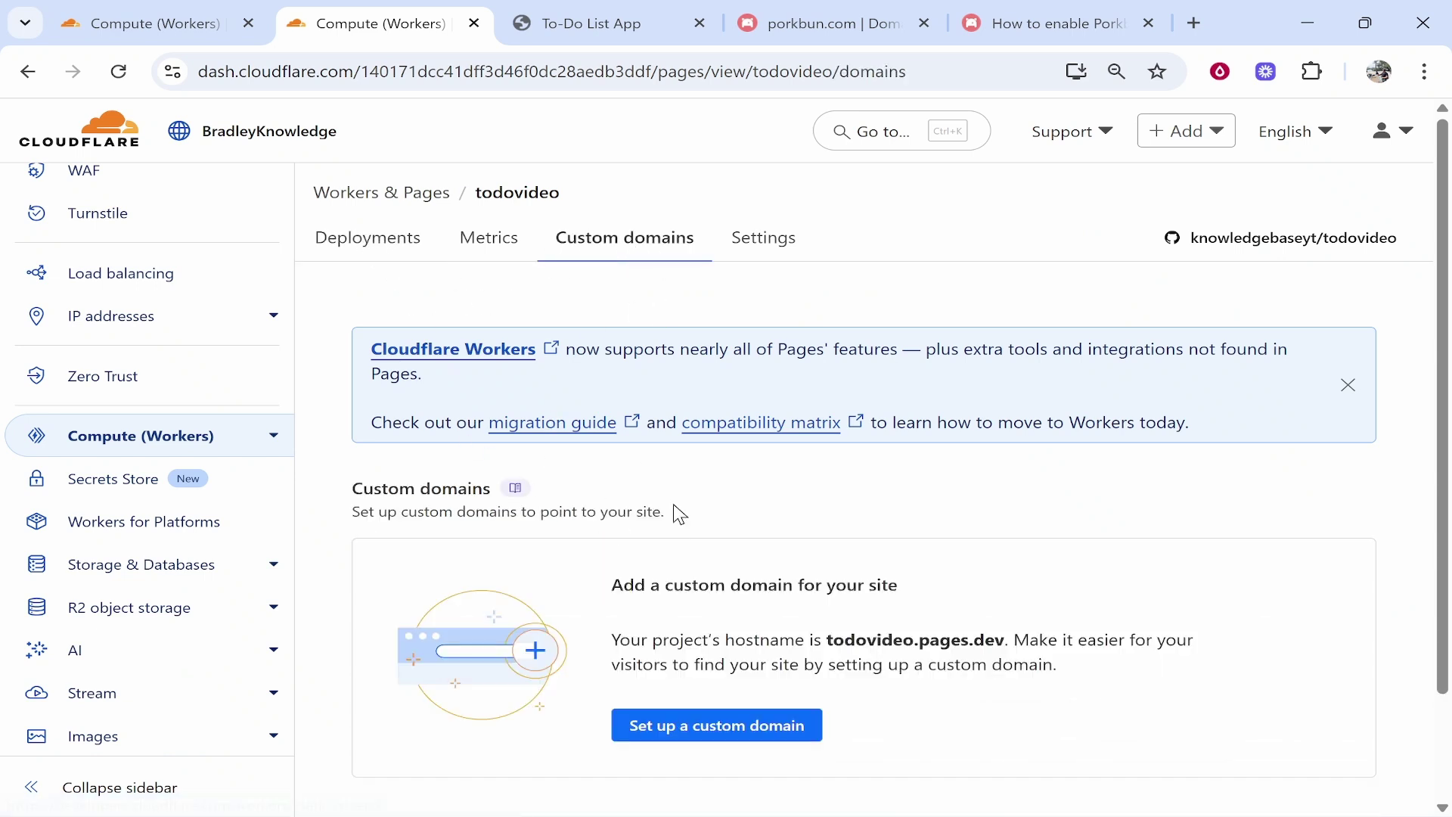
{"action": "scroll", "coordinate": [680, 537], "scroll_direction": "down", "scroll_amount": 2}
Enter knowledgebasetutorial.com, copied from the Porkbun domain list, as the new custom domain and continue.
{"action": "left_click", "coordinate": [717, 609]}
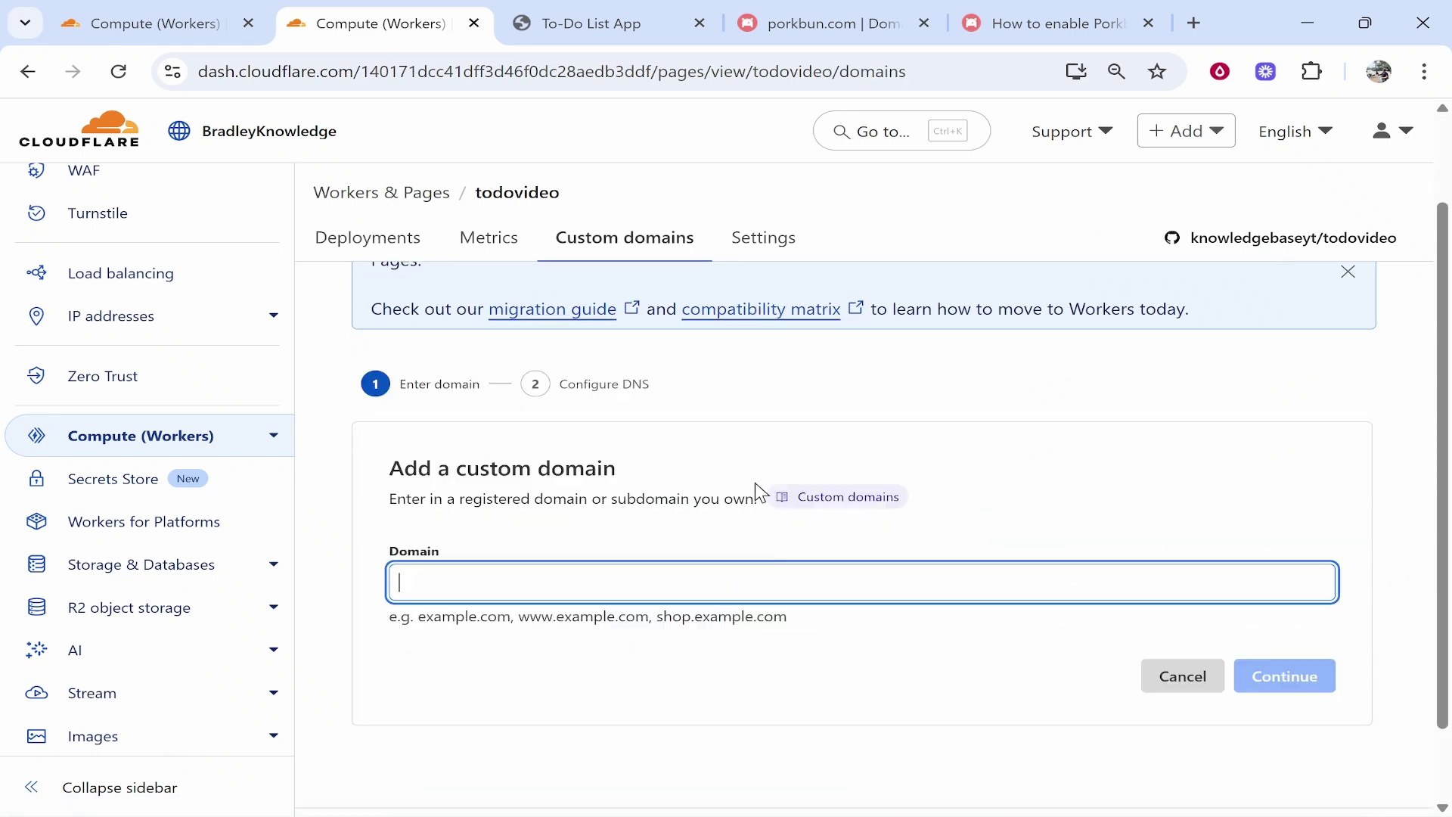
{"action": "left_click", "coordinate": [824, 23]}
{"action": "left_click_drag", "start_coordinate": [227, 332], "coordinate": [418, 332]}
{"action": "right_click", "coordinate": [404, 344]}
{"action": "left_click", "coordinate": [454, 364]}
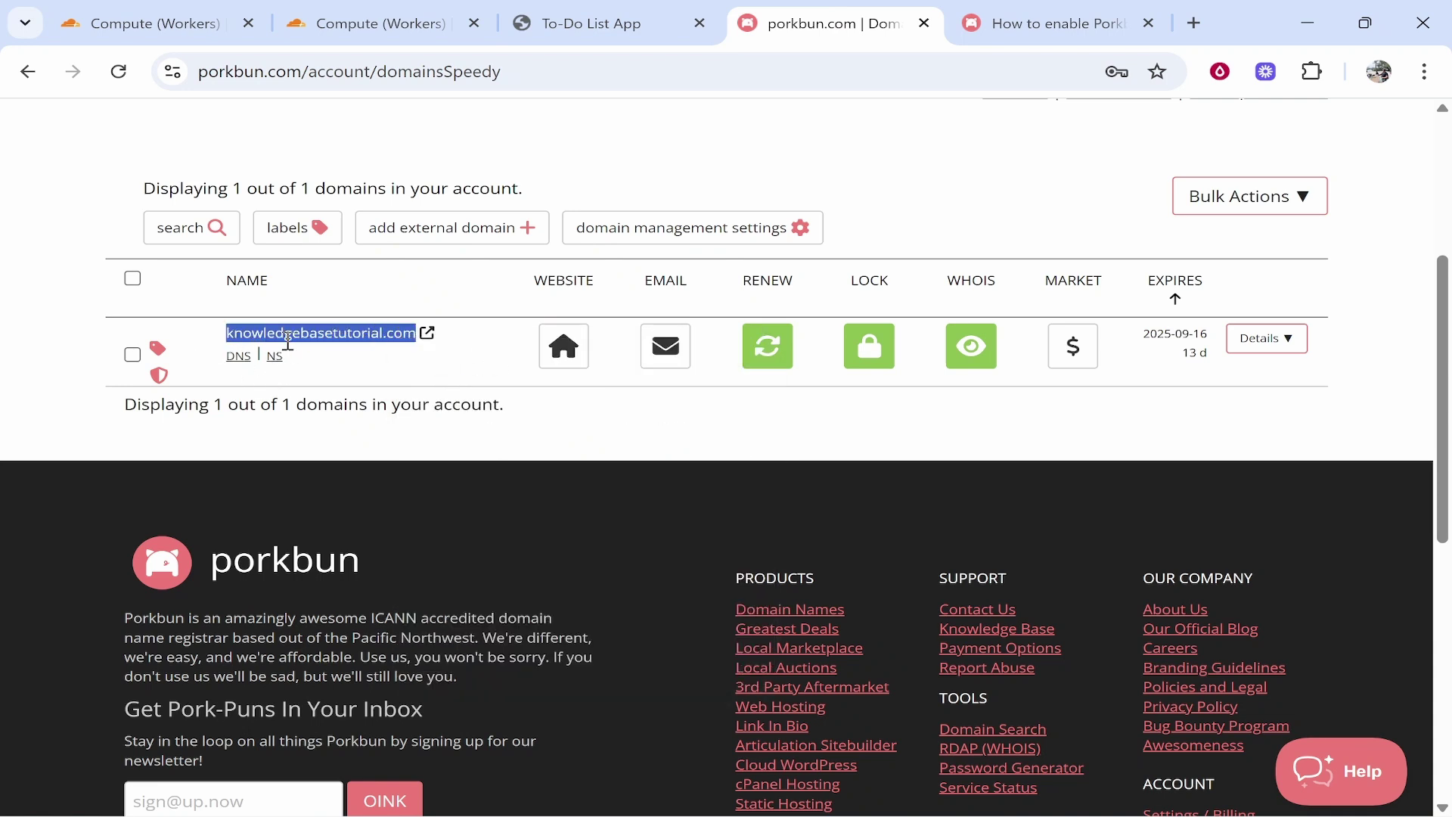
{"action": "left_click", "coordinate": [371, 23]}
{"action": "right_click", "coordinate": [503, 587]}
{"action": "left_click", "coordinate": [599, 277]}
{"action": "left_click", "coordinate": [1285, 676]}
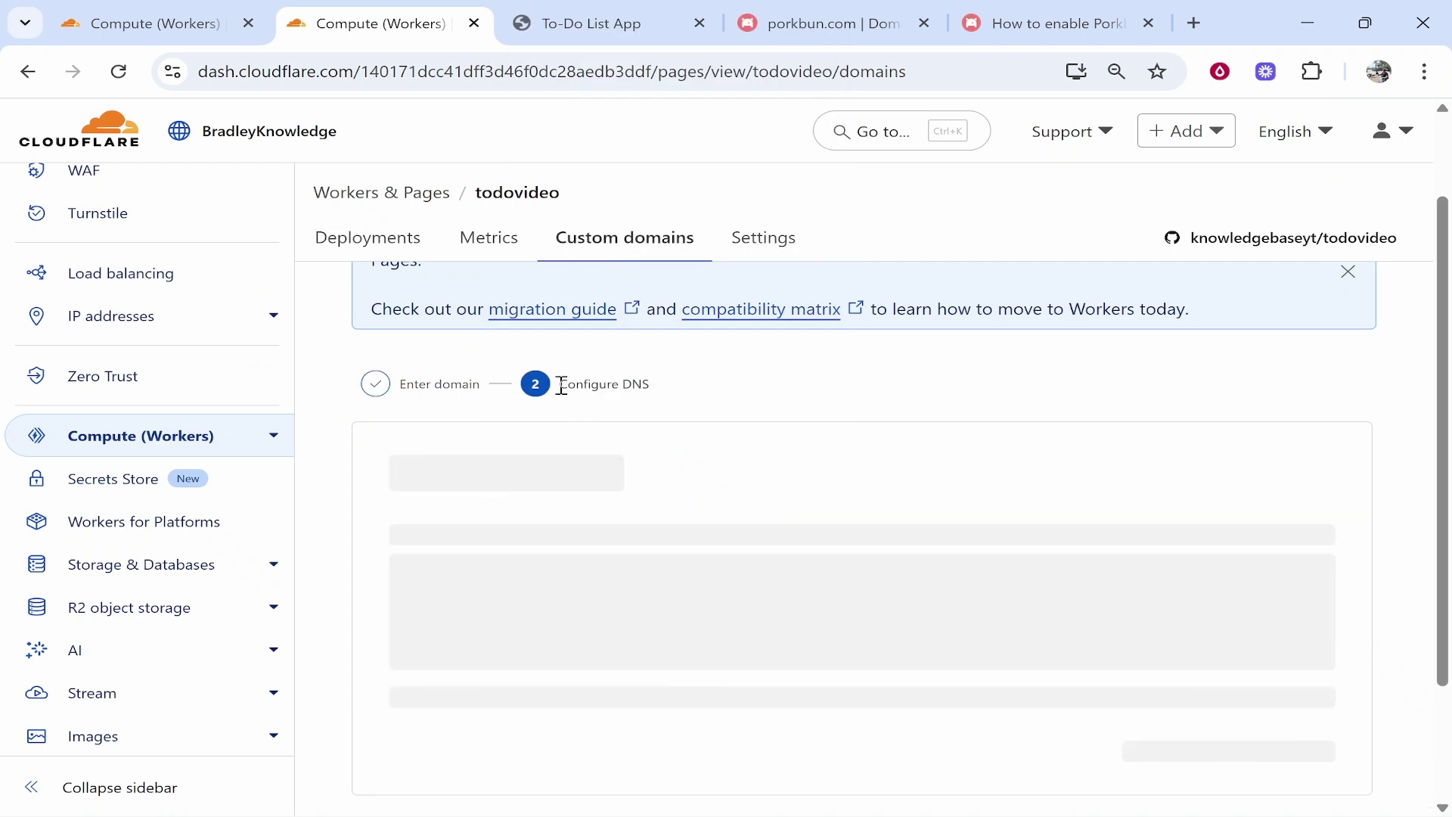
Review the proposed CNAME DNS record and activate knowledgebasetutorial.com for todovideo.
{"action": "left_click_drag", "start_coordinate": [562, 386], "coordinate": [669, 392]}
{"action": "left_click", "coordinate": [522, 404]}
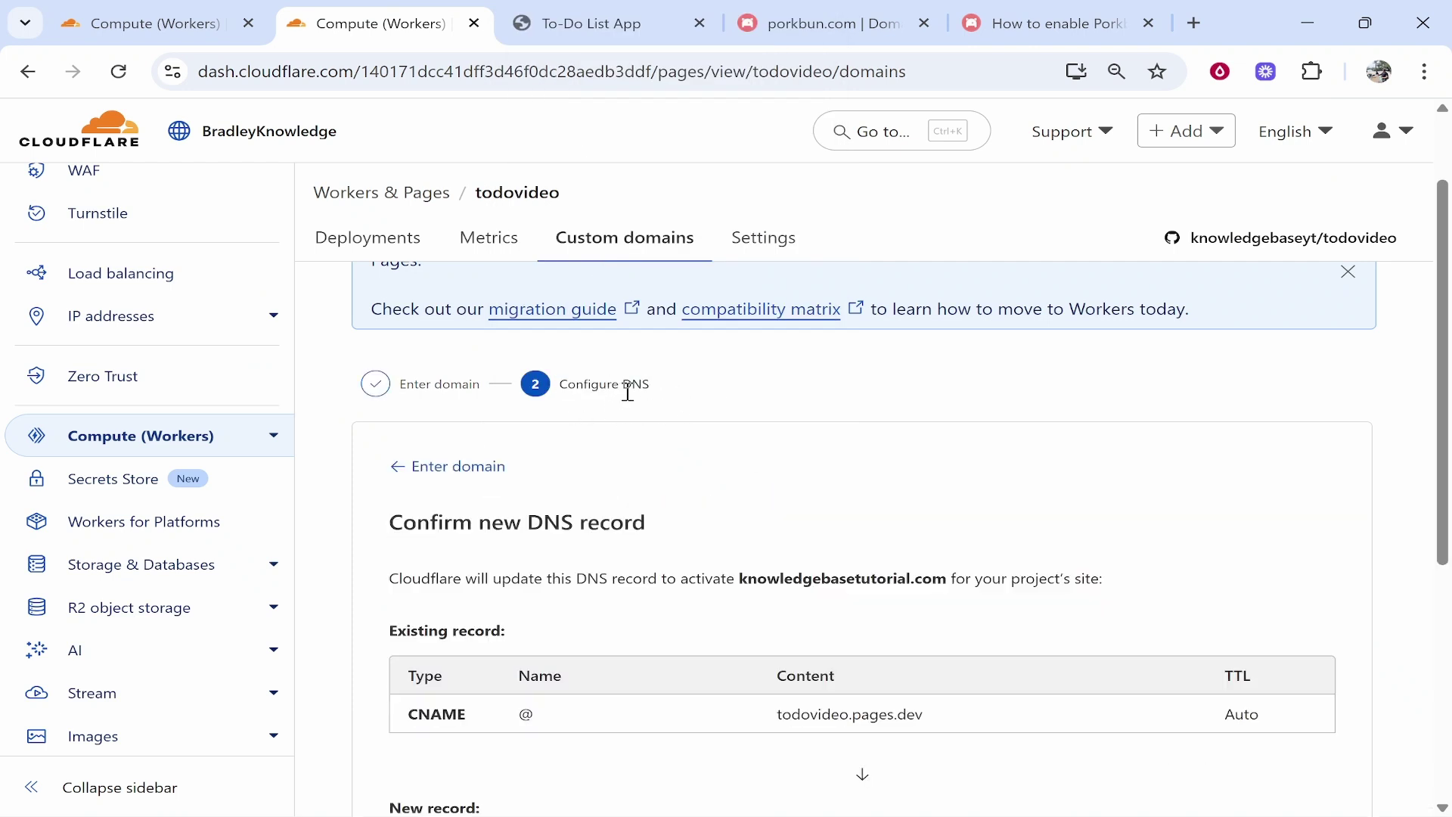
{"action": "scroll", "coordinate": [626, 391], "scroll_direction": "down", "scroll_amount": 3}
{"action": "left_click_drag", "start_coordinate": [387, 296], "coordinate": [790, 303]}
{"action": "left_click", "coordinate": [996, 554]}
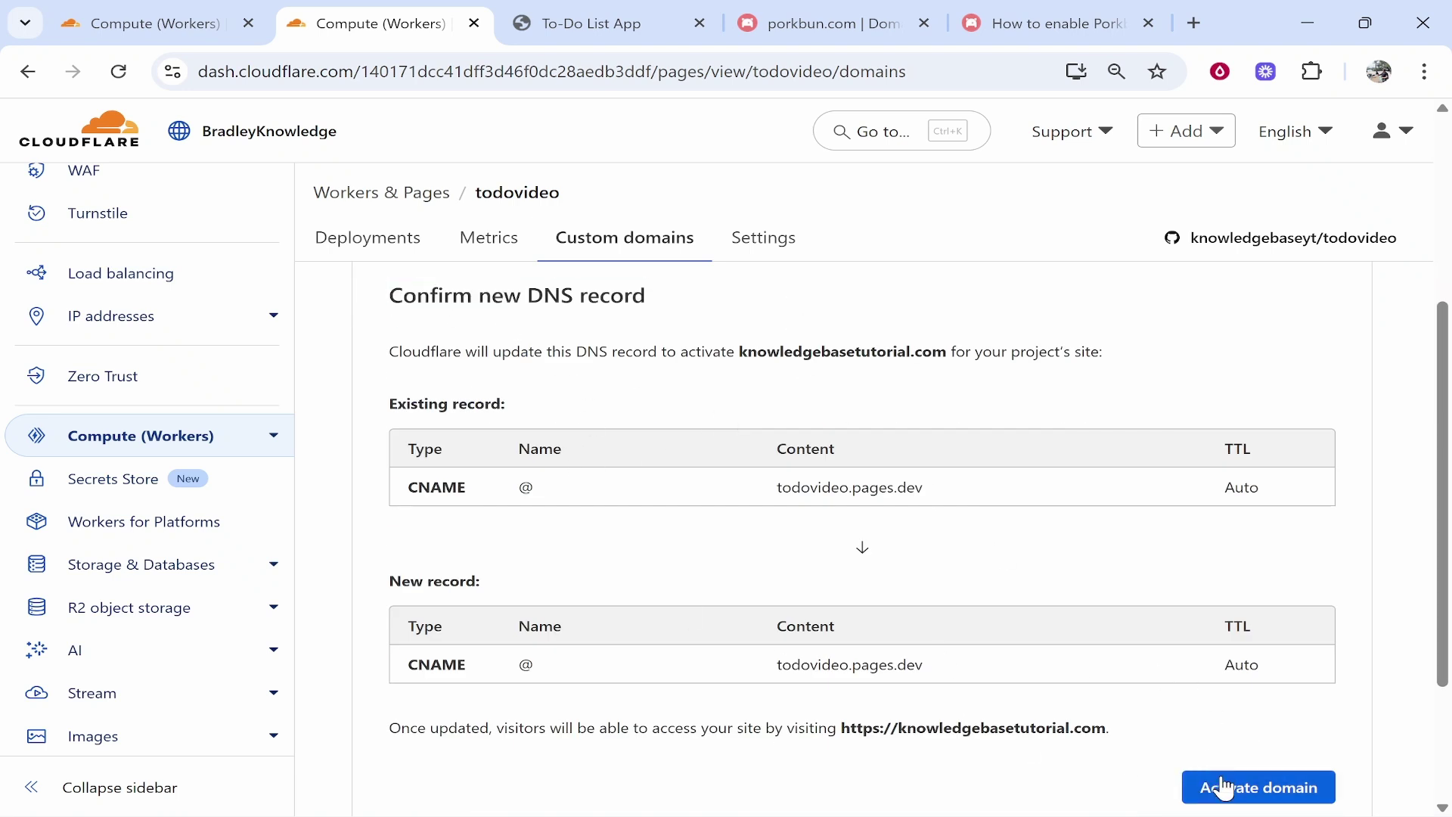
{"action": "left_click_drag", "start_coordinate": [412, 485], "coordinate": [452, 505]}
{"action": "left_click", "coordinate": [452, 505]}
{"action": "left_click_drag", "start_coordinate": [397, 658], "coordinate": [476, 678]}
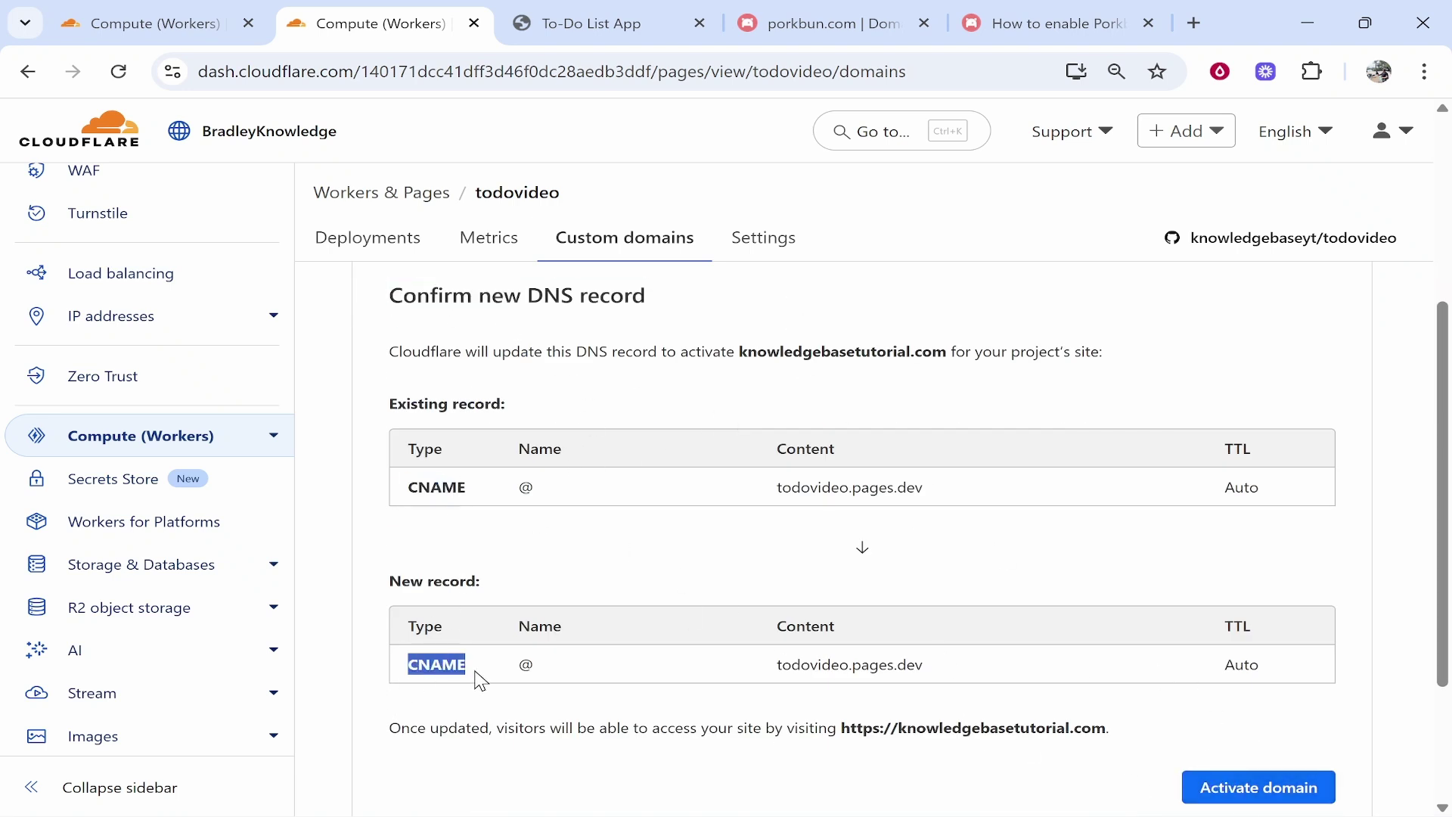
{"action": "left_click_drag", "start_coordinate": [517, 450], "coordinate": [568, 473]}
{"action": "left_click", "coordinate": [567, 473]}
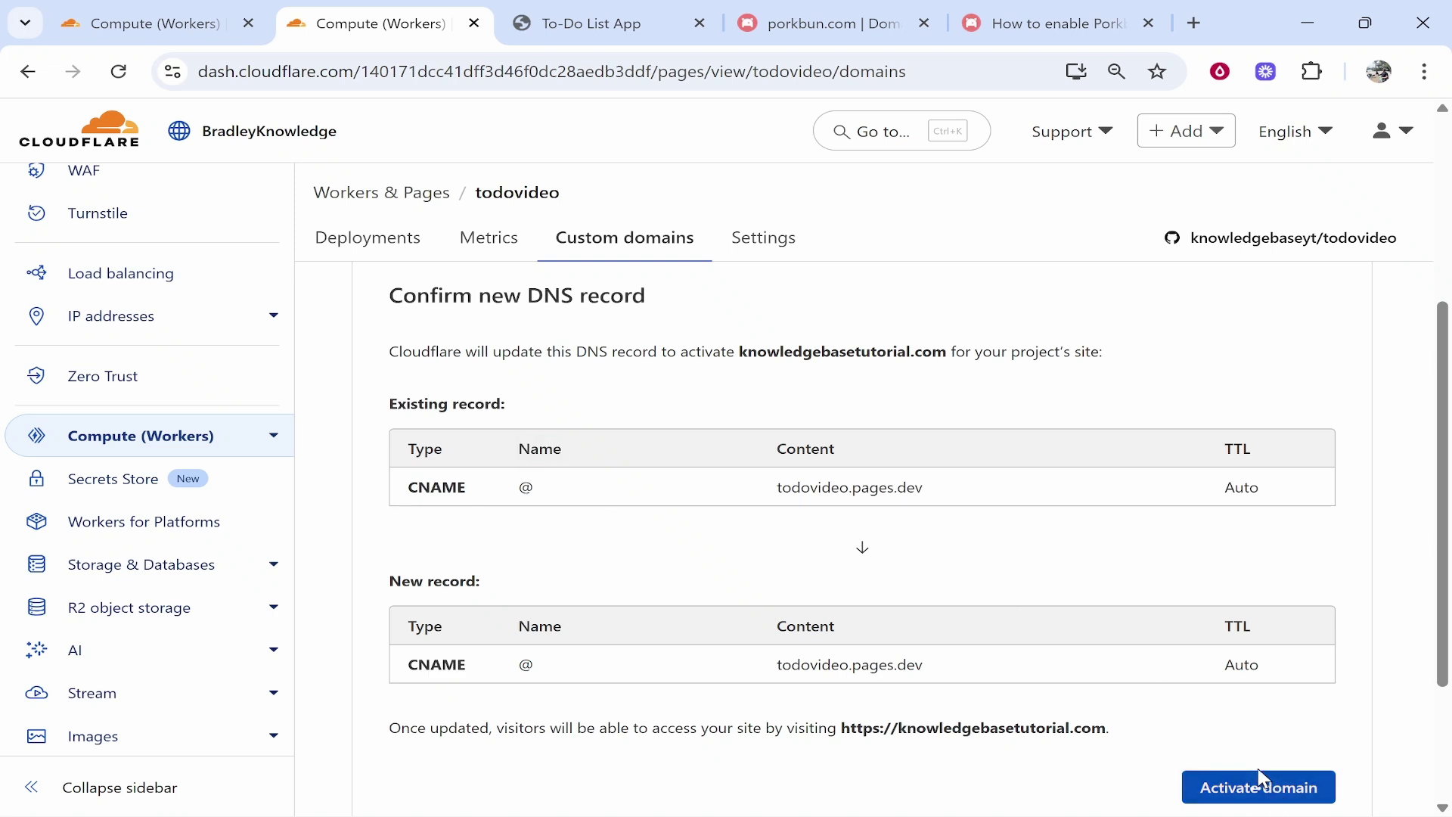
{"action": "left_click", "coordinate": [1248, 786]}
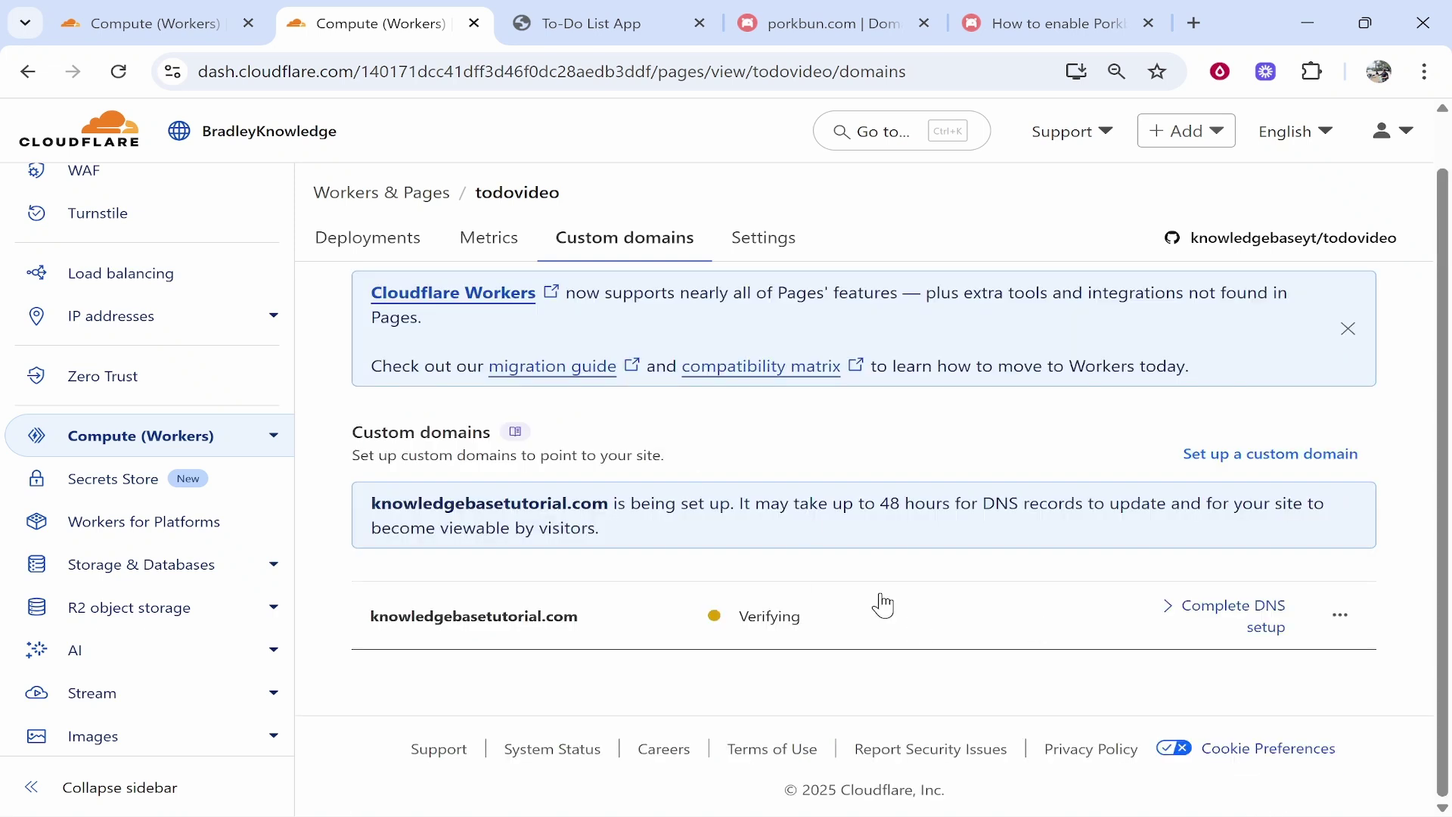
{"action": "left_click", "coordinate": [1264, 457]}
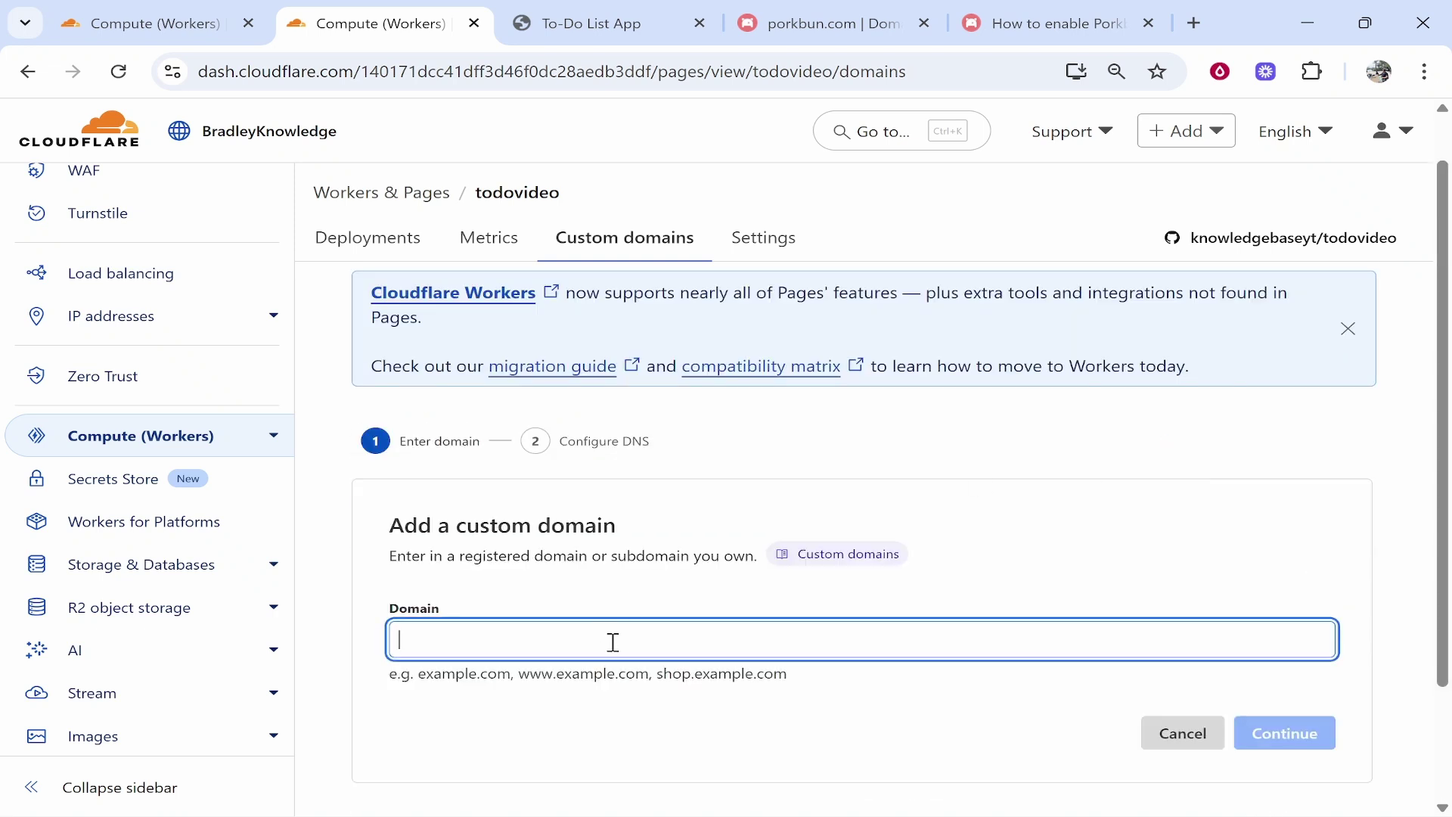
{"action": "type", "text": "ww"}
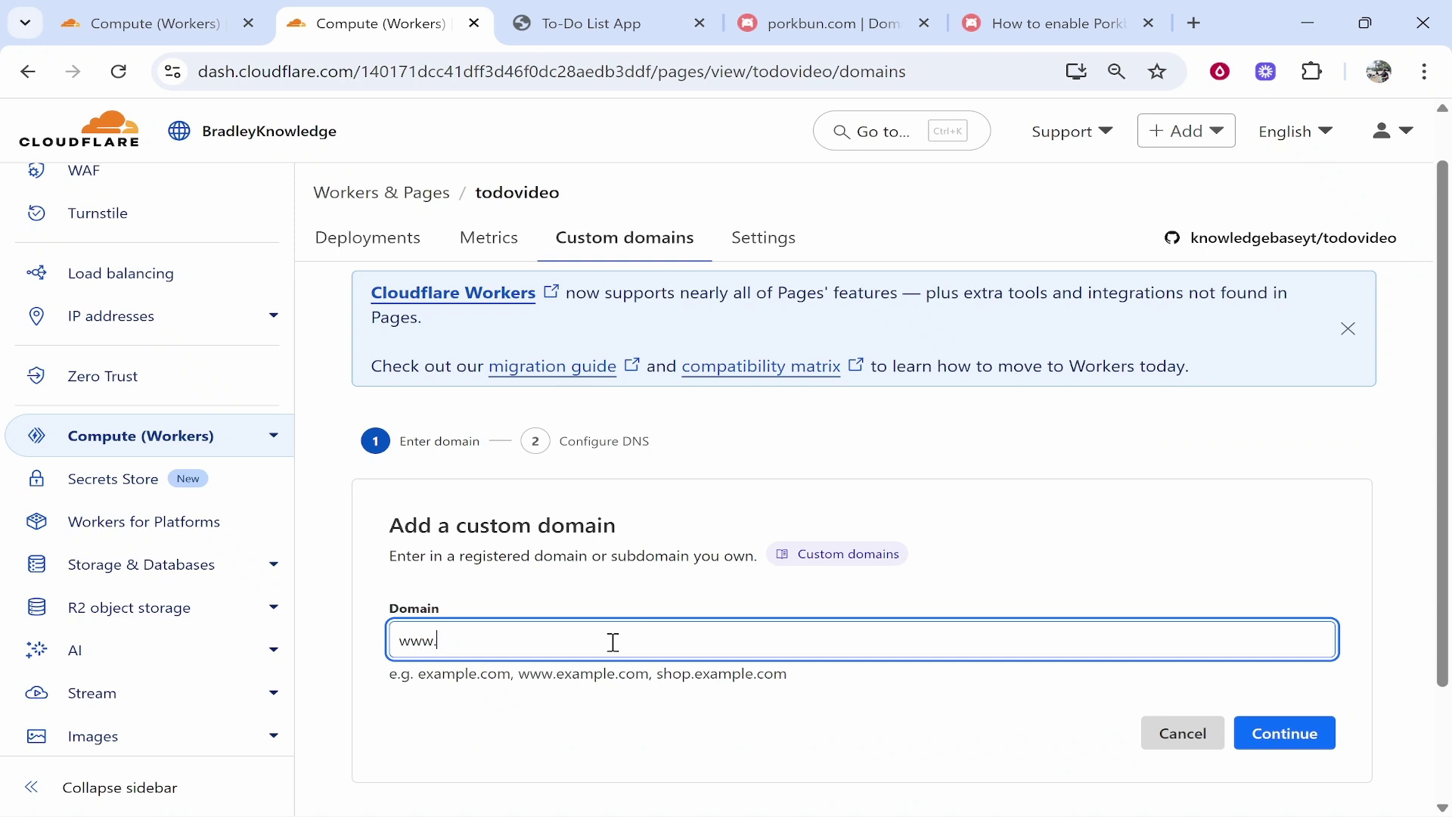
{"action": "type", "text": "w."}
{"action": "right_click", "coordinate": [613, 641]}
{"action": "left_click", "coordinate": [719, 327]}
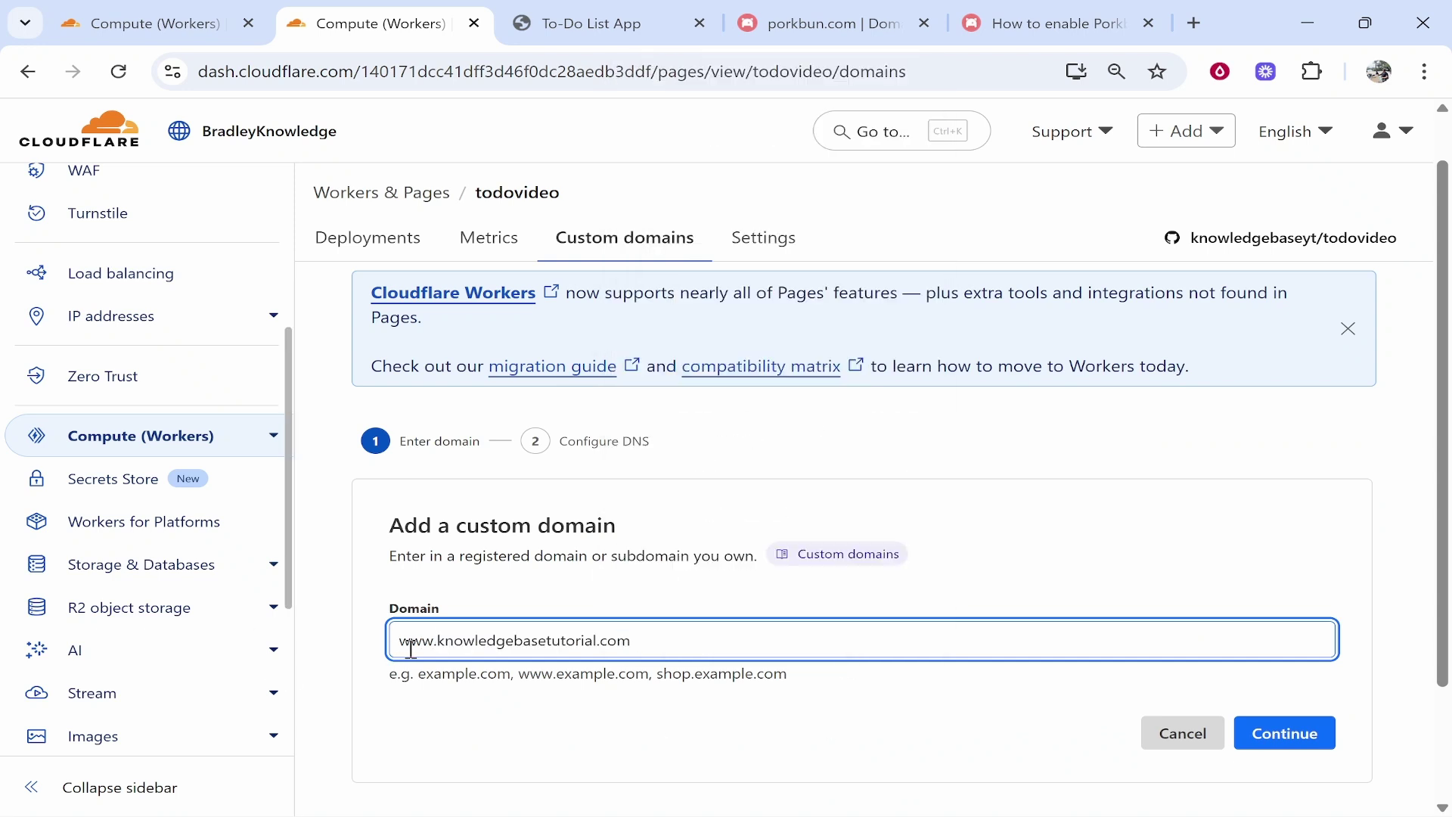
{"action": "left_click", "coordinate": [1283, 732]}
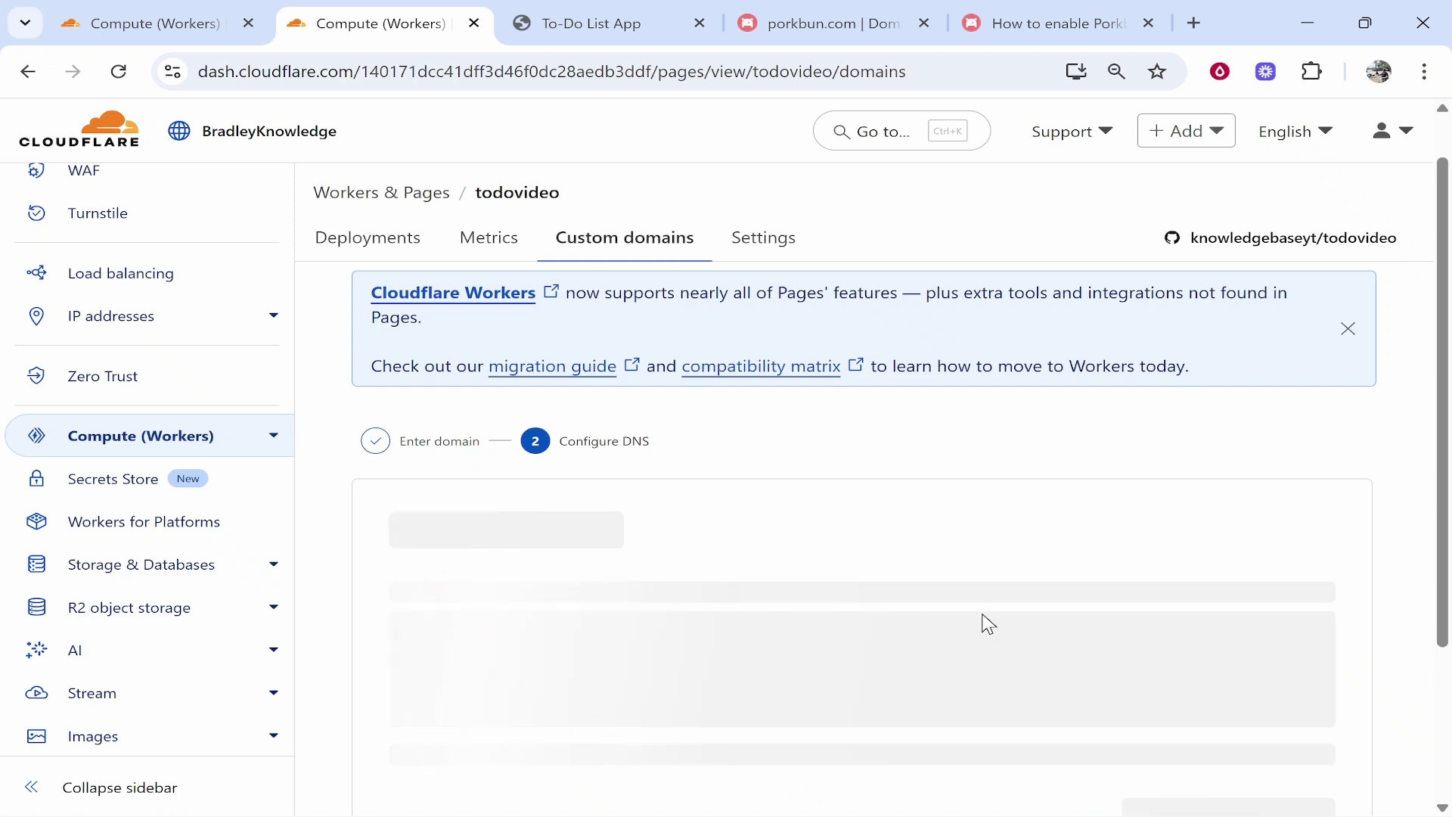
{"action": "scroll", "coordinate": [1106, 711], "scroll_direction": "down", "scroll_amount": 3}
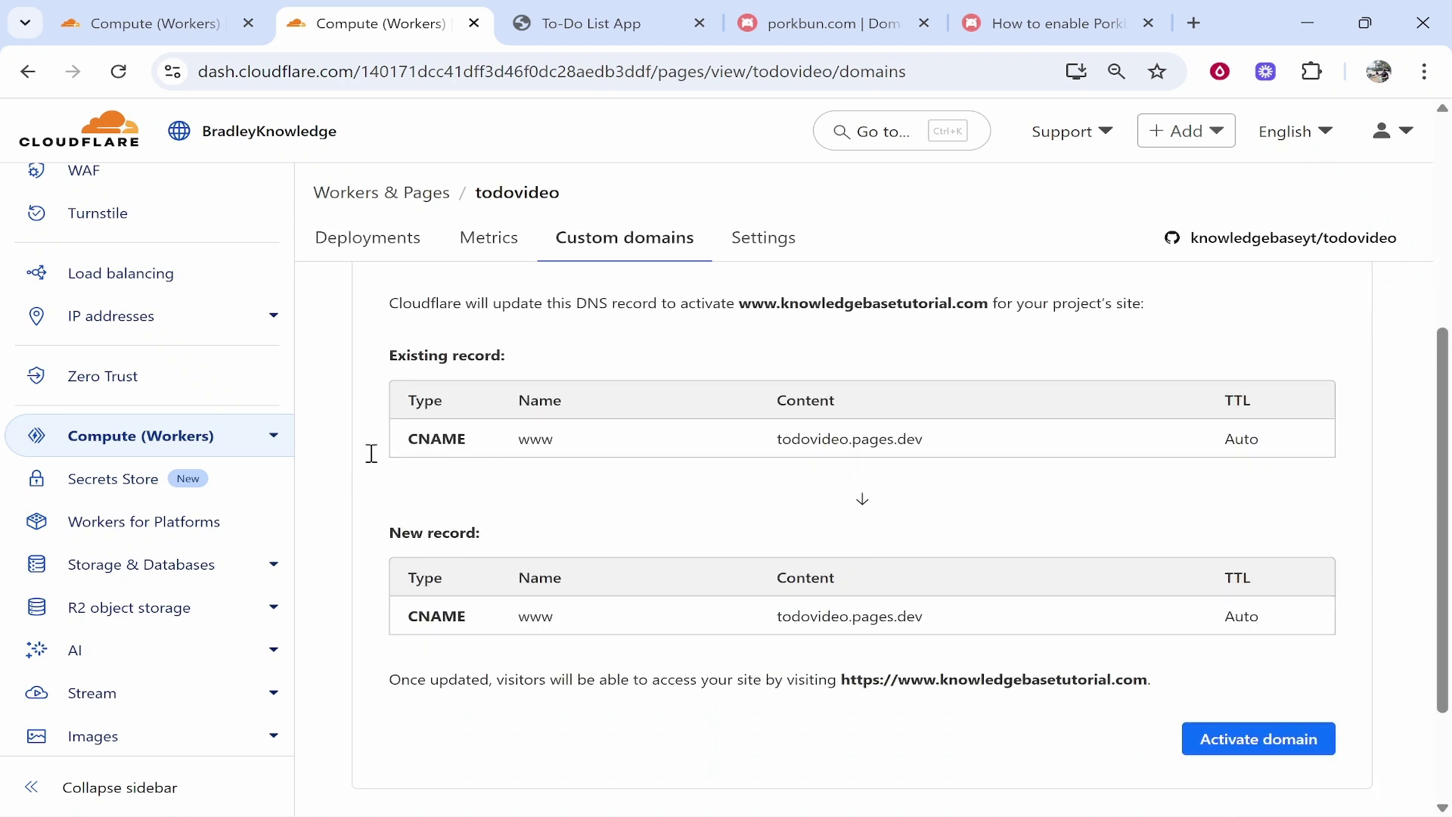
{"action": "left_click", "coordinate": [1250, 745]}
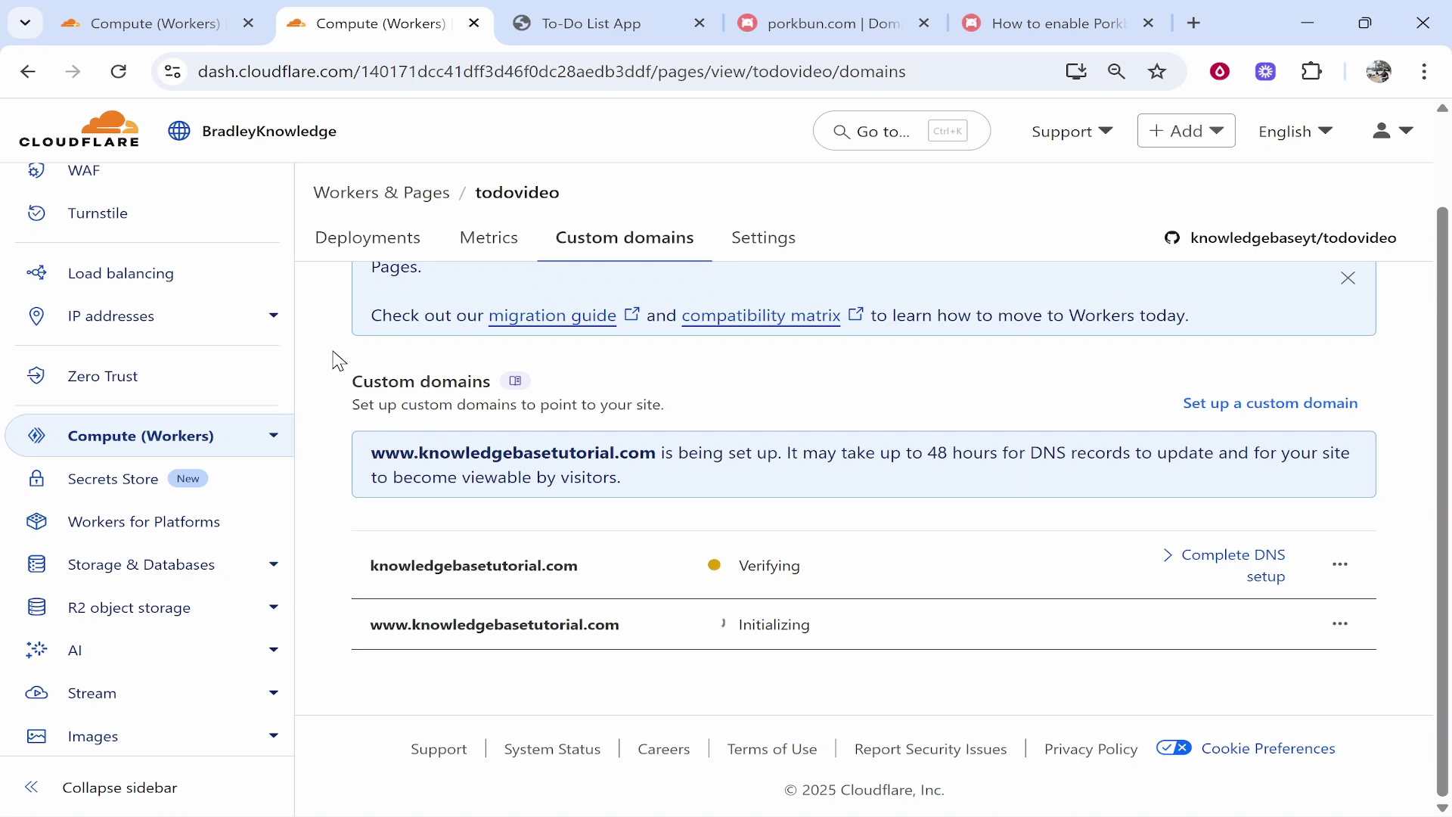
Refresh the domain statuses and test knowledgebasetutorial.com in an incognito window.
{"action": "left_click", "coordinate": [123, 76]}
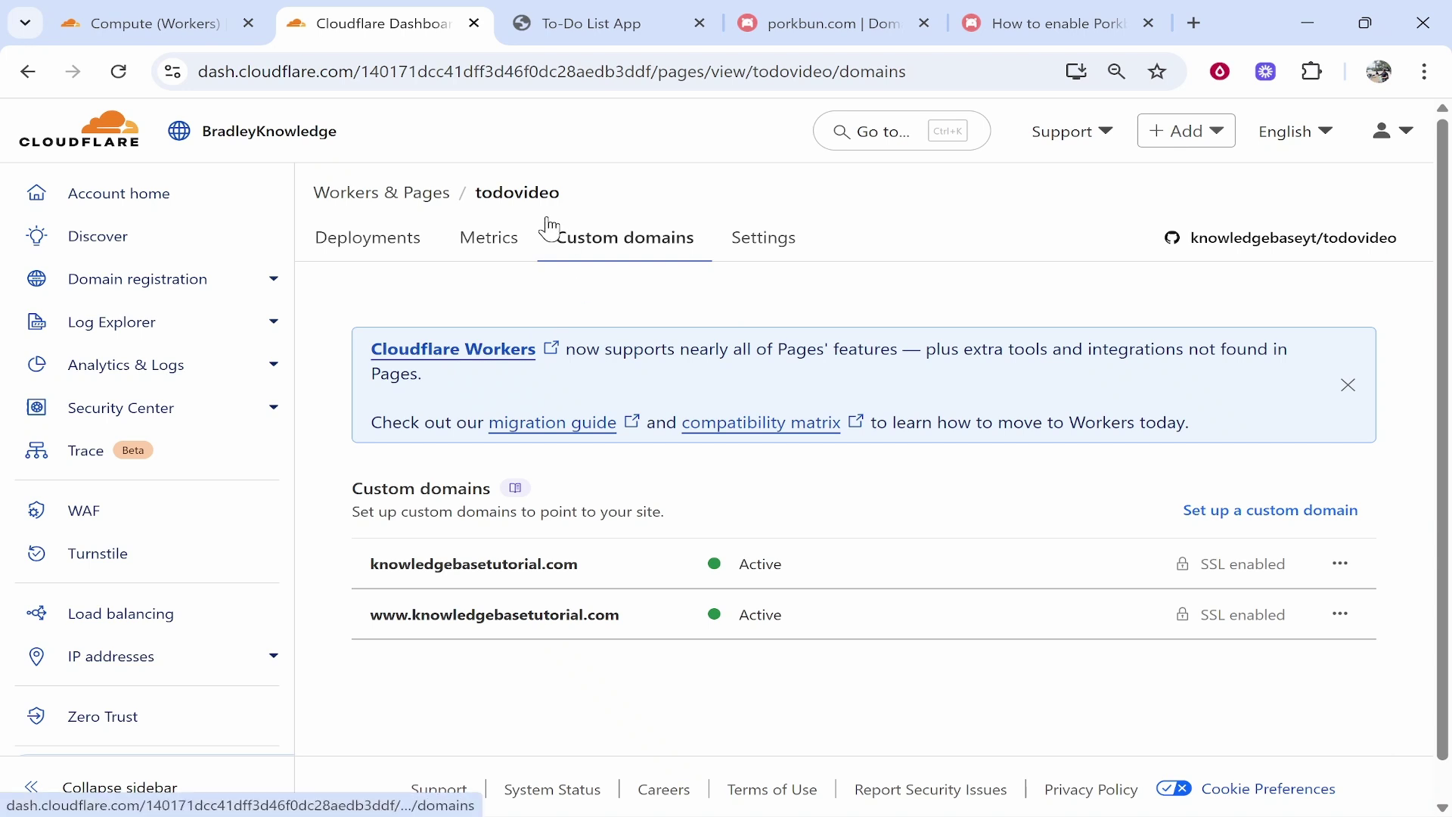
{"action": "left_click_drag", "start_coordinate": [600, 581], "coordinate": [410, 583]}
{"action": "right_click", "coordinate": [392, 567]}
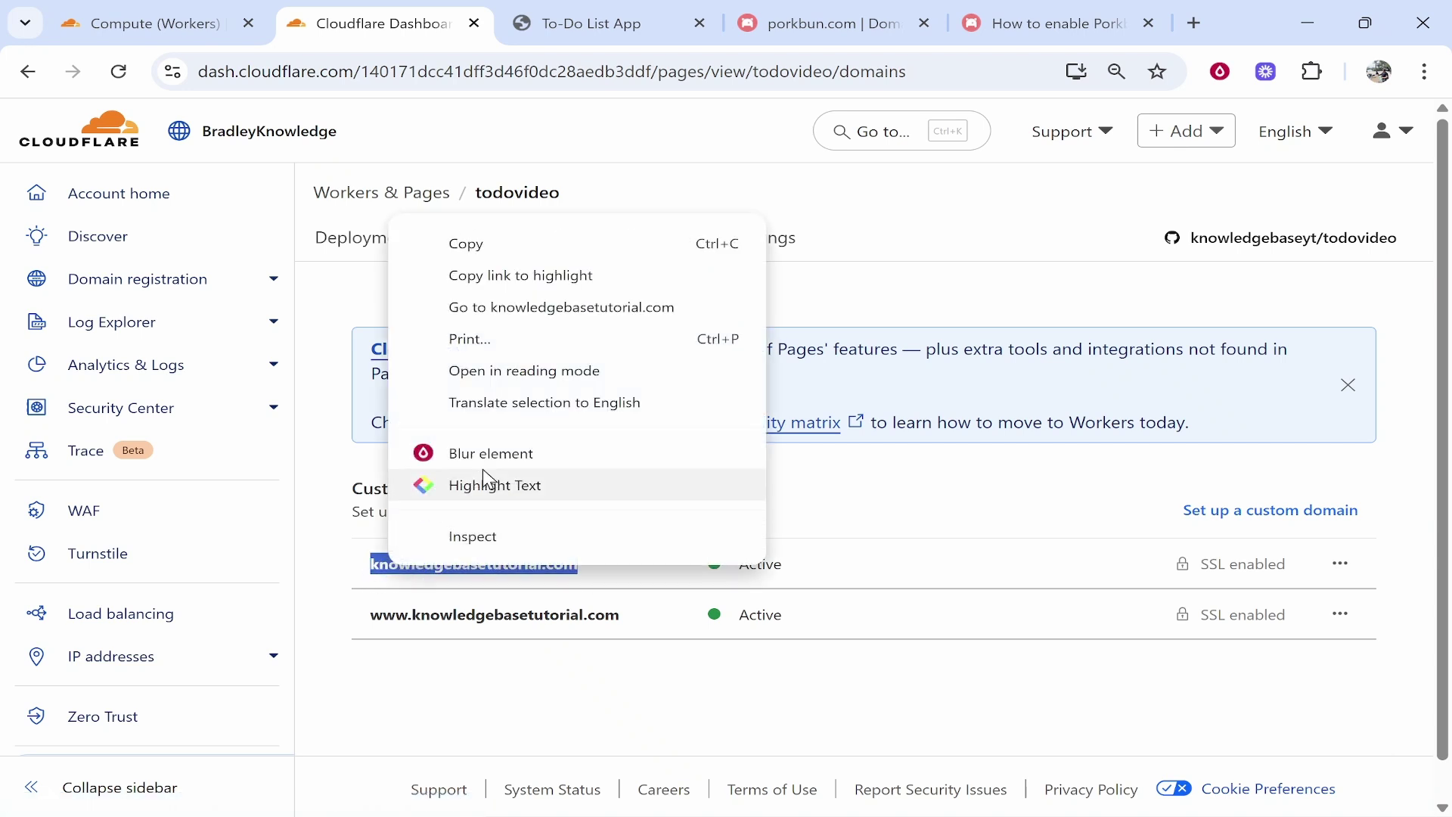
{"action": "left_click", "coordinate": [476, 242]}
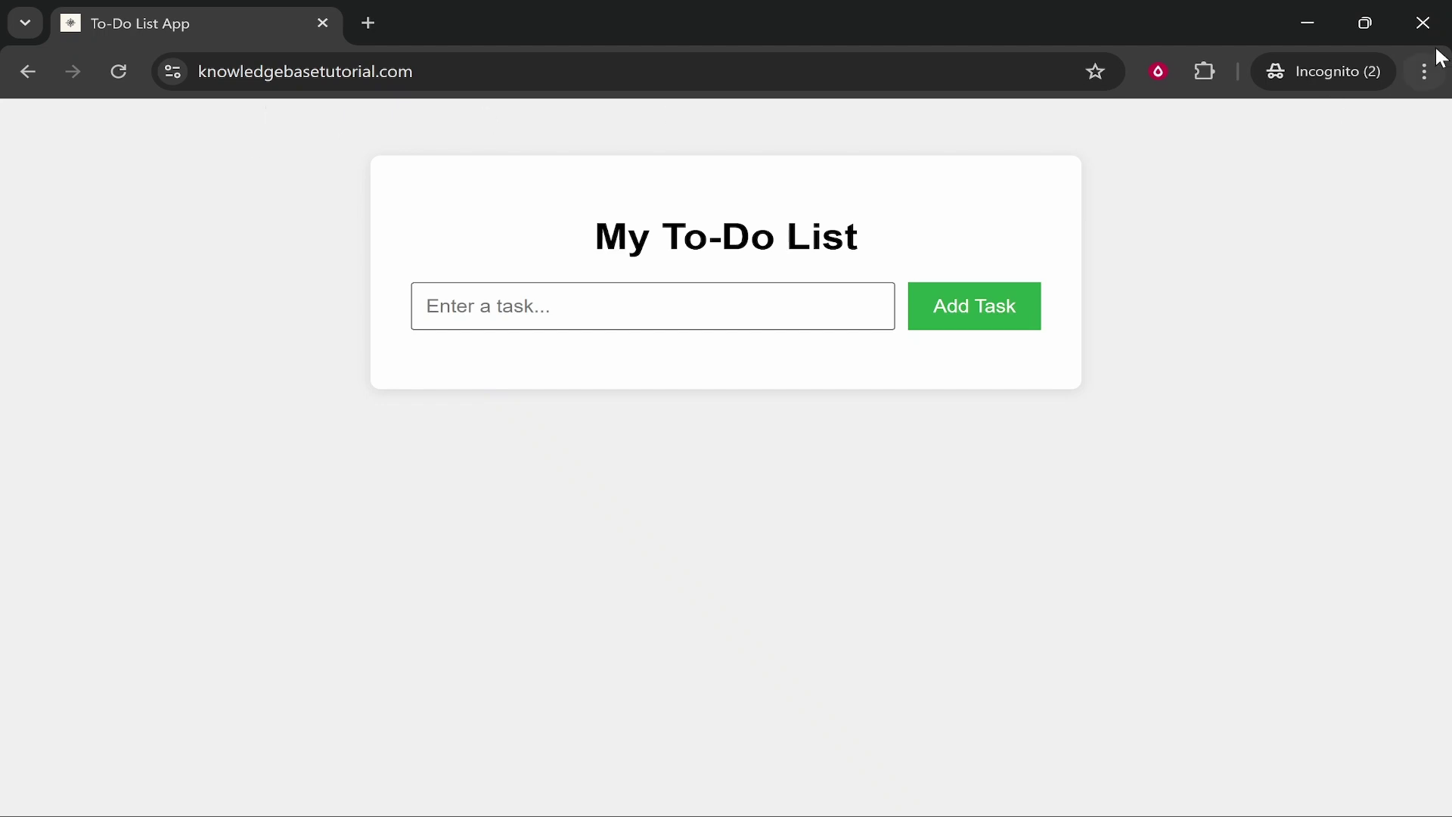
{"action": "left_click", "coordinate": [1423, 23]}
{"action": "left_click_drag", "start_coordinate": [368, 617], "coordinate": [625, 624]}
{"action": "right_click", "coordinate": [586, 618]}
{"action": "left_click", "coordinate": [662, 303]}
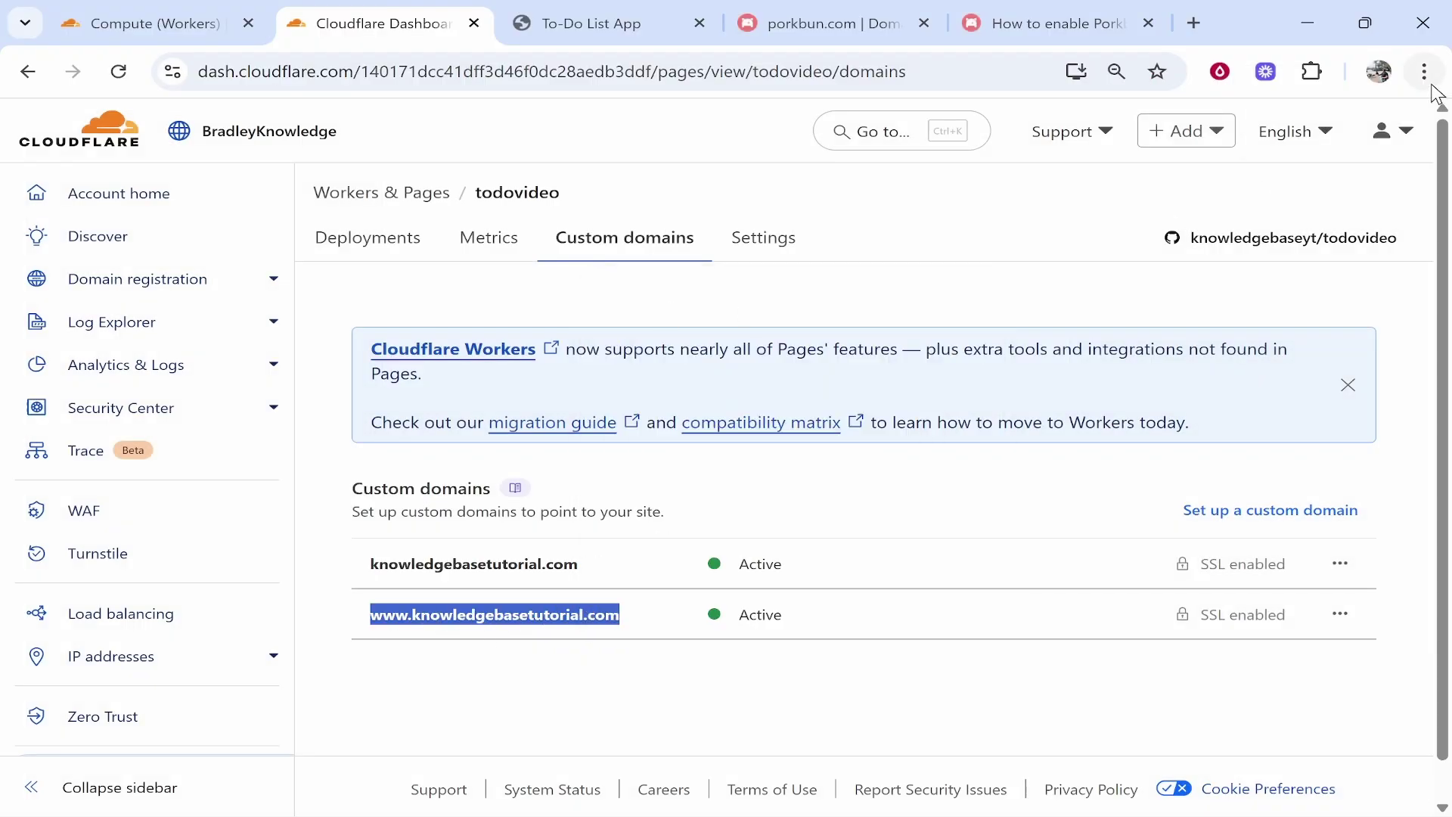
{"action": "key", "text": "ctrl+shift+n"}
{"action": "right_click", "coordinate": [489, 73]}
{"action": "key", "text": "Escape"}
{"action": "key", "text": "ctrl+v"}
{"action": "key", "text": "Return"}
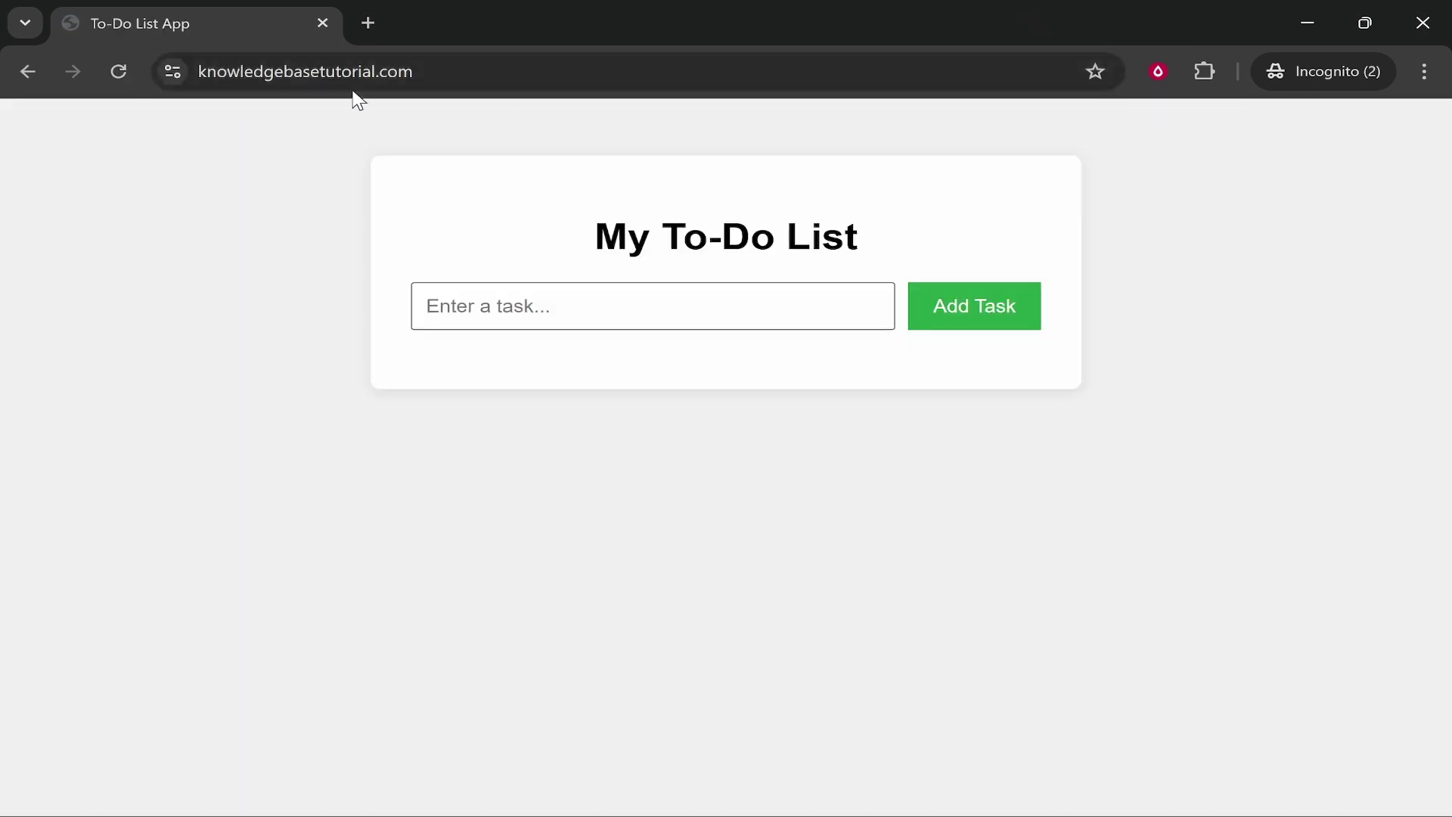
{"action": "left_click", "coordinate": [1422, 23]}
{"action": "left_click", "coordinate": [689, 179]}
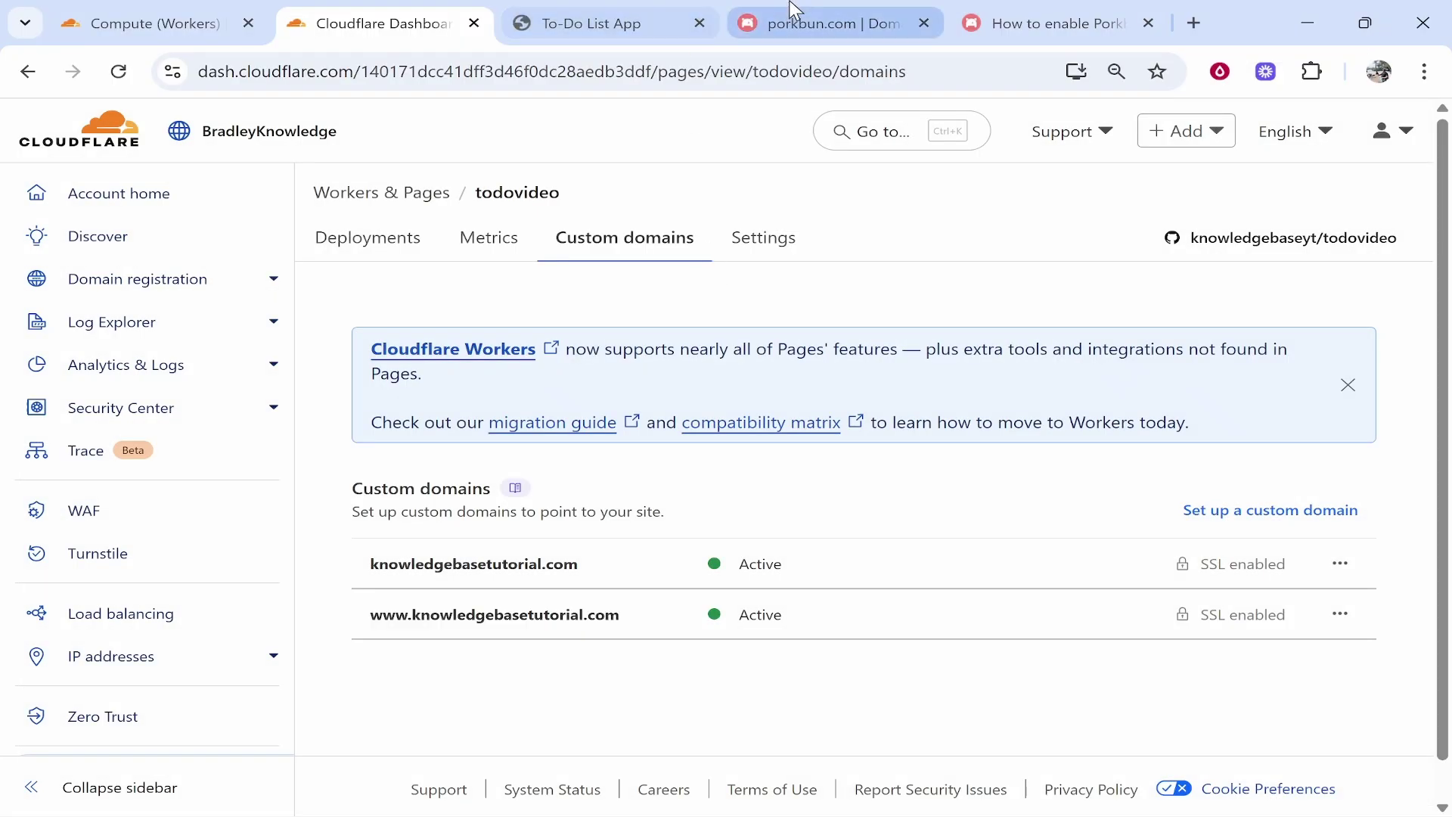
{"action": "left_click", "coordinate": [803, 22]}
{"action": "left_click", "coordinate": [351, 25]}
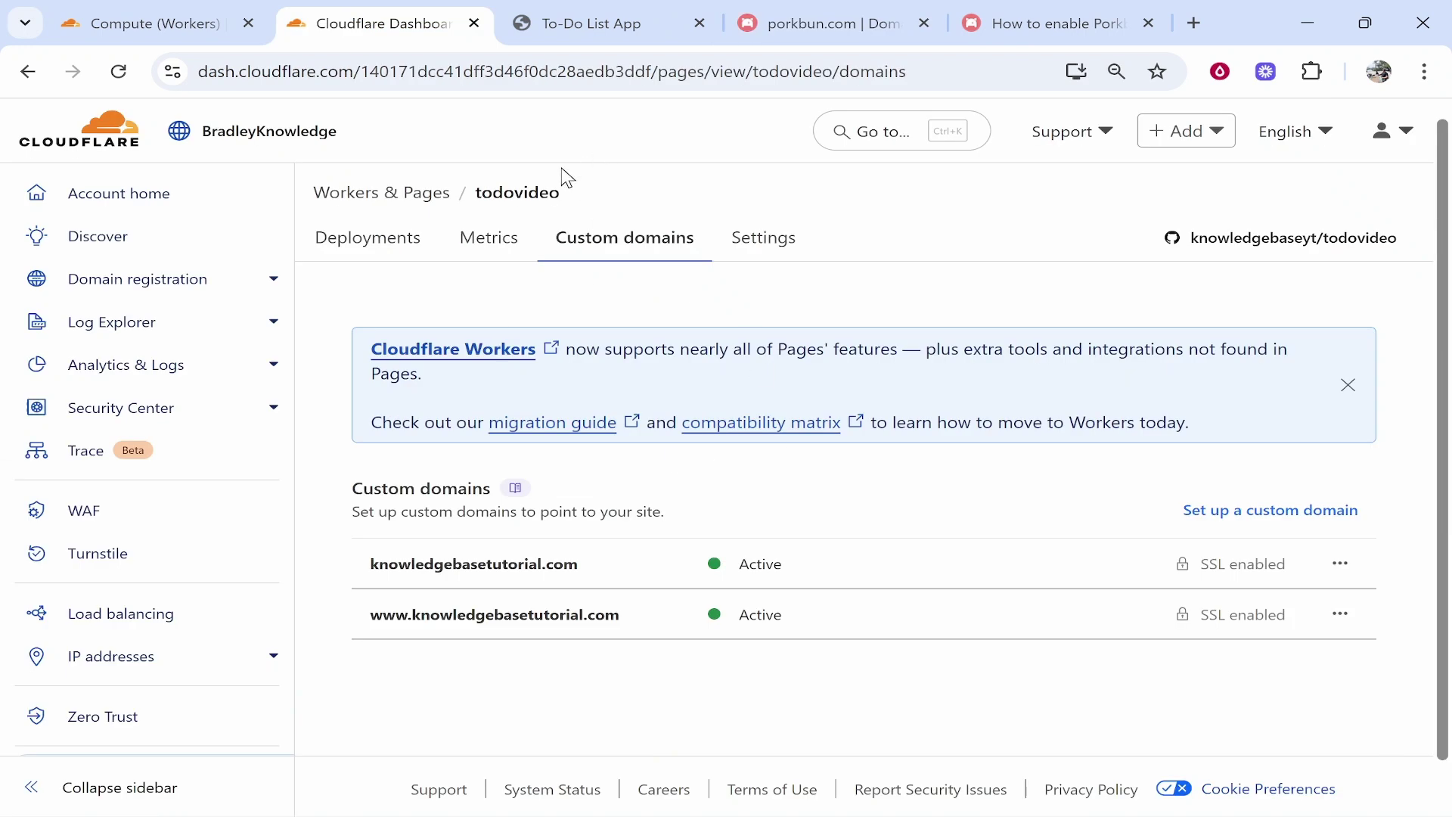